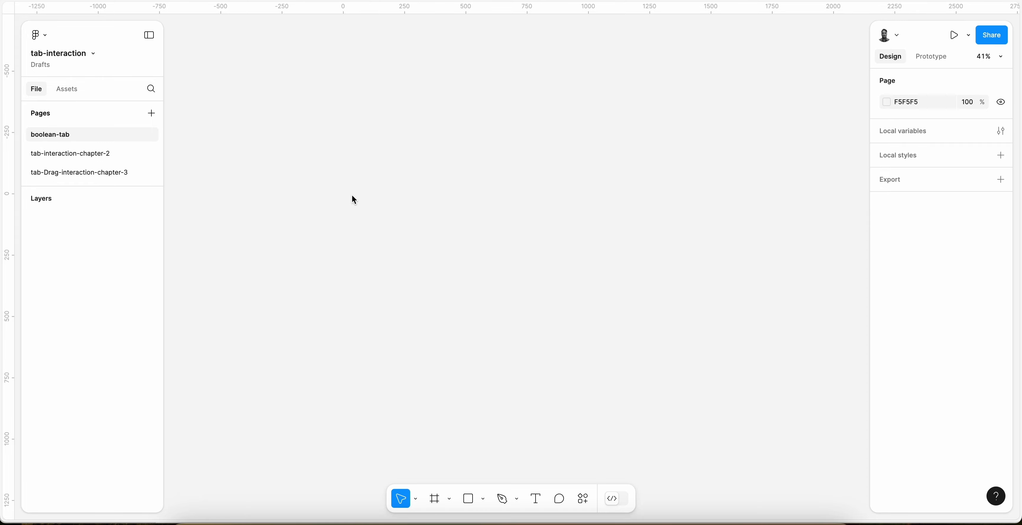
# Add a text layer reading "Tab" on the empty canvas
pyautogui.press('t')
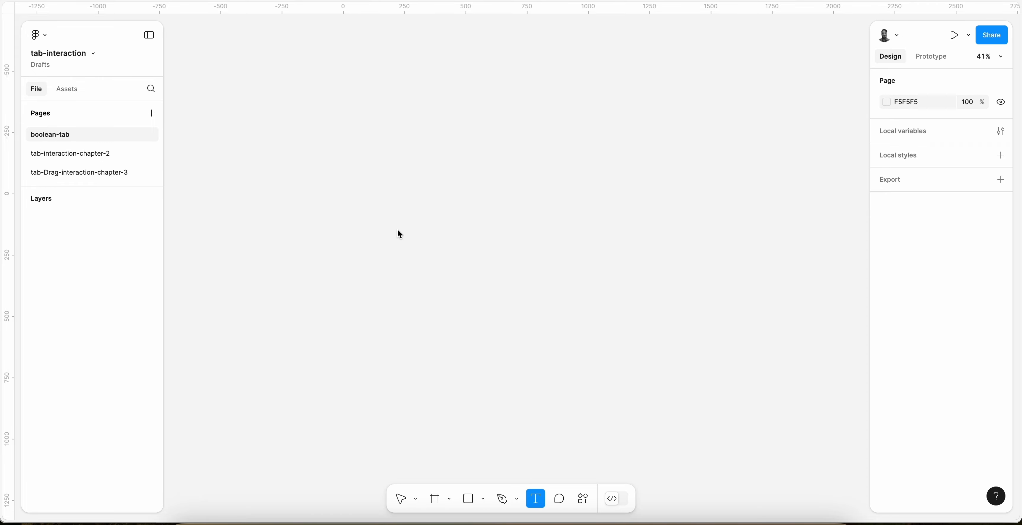
pyautogui.click(397, 230)
pyautogui.write('Tab')
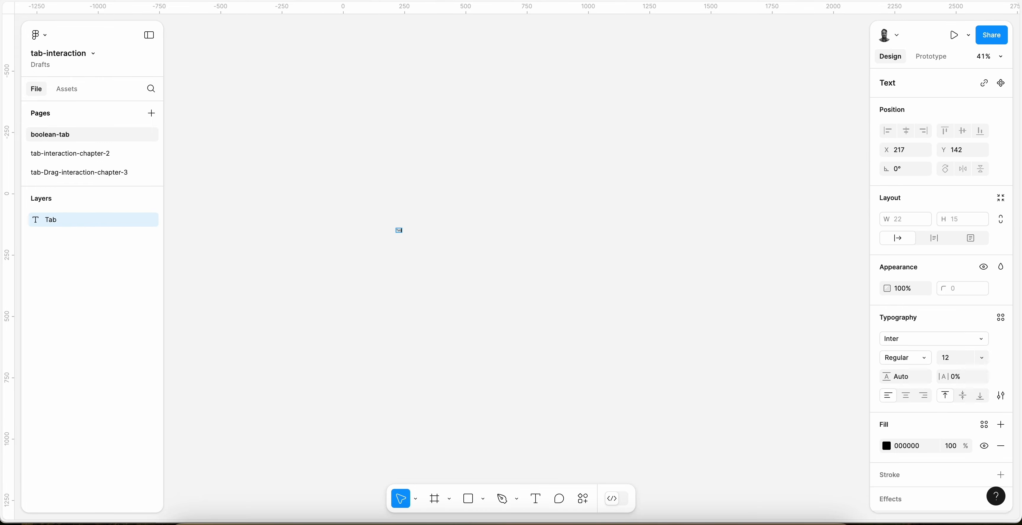
pyautogui.press('Escape')
pyautogui.scroll(5, 388, 260)
pyautogui.scroll(5, 461, 181)
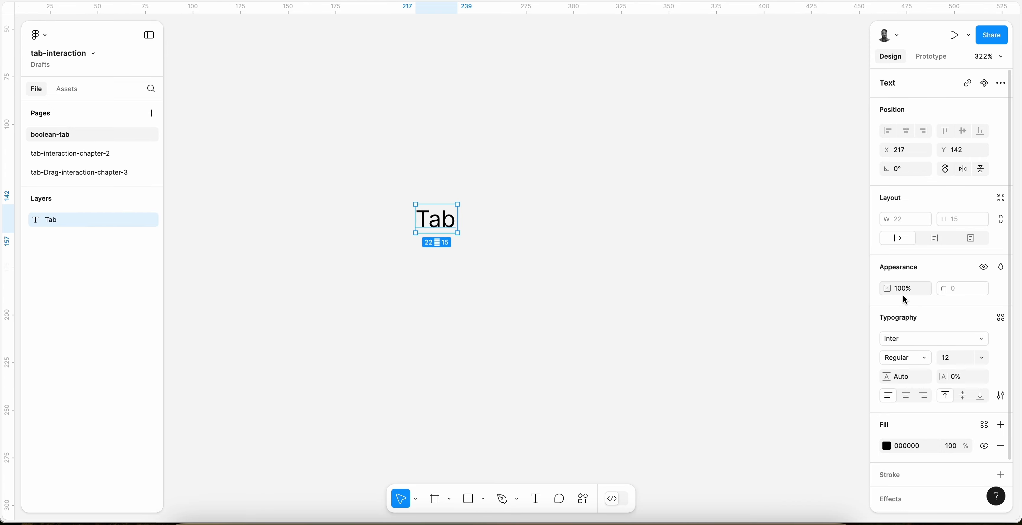
# Wrap the Tab text in an auto layout frame with gap 0, horizontal padding 20 and vertical padding 8
pyautogui.hotkey('shift', 'a')
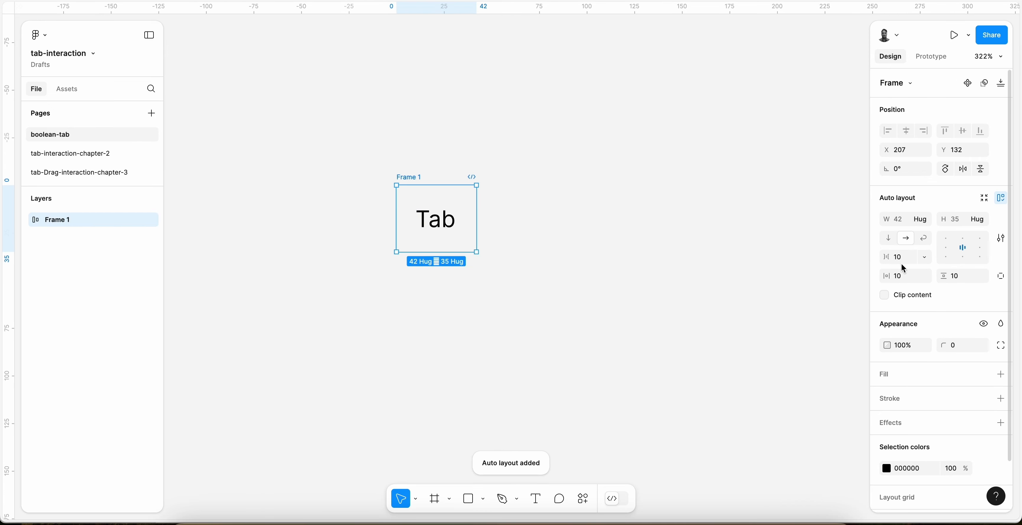
pyautogui.write('0')
pyautogui.press('Tab')
pyautogui.write('20')
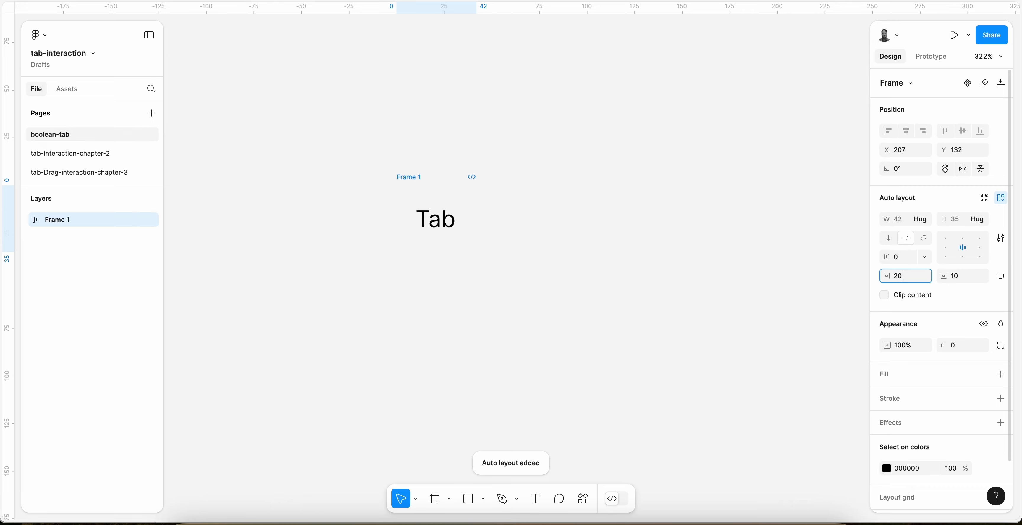
pyautogui.press('Tab')
pyautogui.write('8')
pyautogui.press('Return')
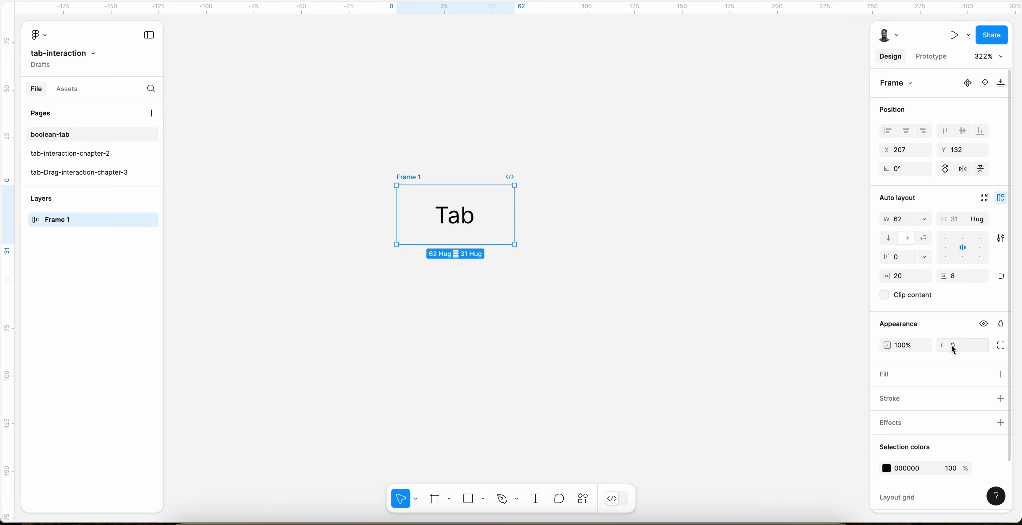
# Give the Tab frame a corner radius of 4 and add a stroke
pyautogui.write('4')
pyautogui.press('Return')
pyautogui.click(1001, 398)
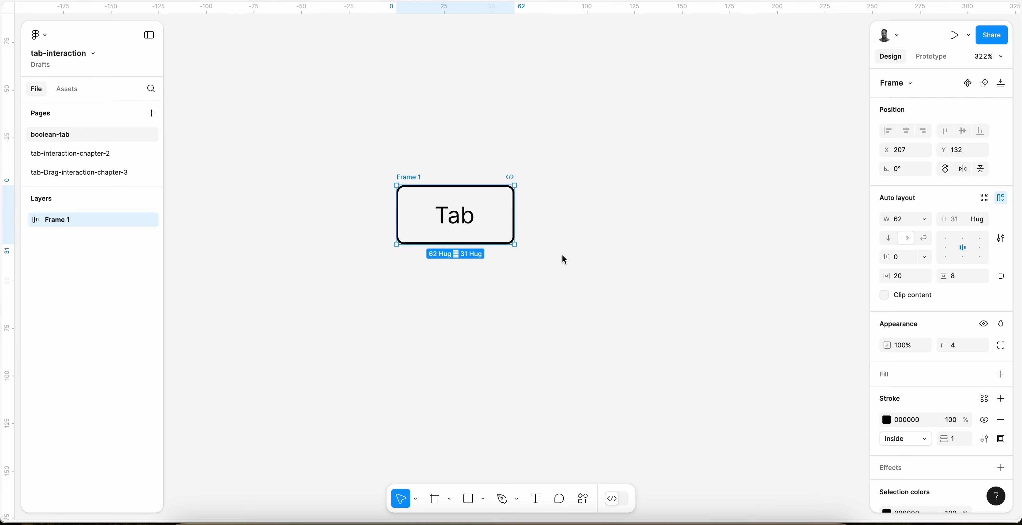
# Rename the Tab frame as "default"
pyautogui.keyDown('ctrl'); pyautogui.scroll(-1, 513, 175); pyautogui.keyUp('ctrl')
pyautogui.hscroll(2, 514, 176)
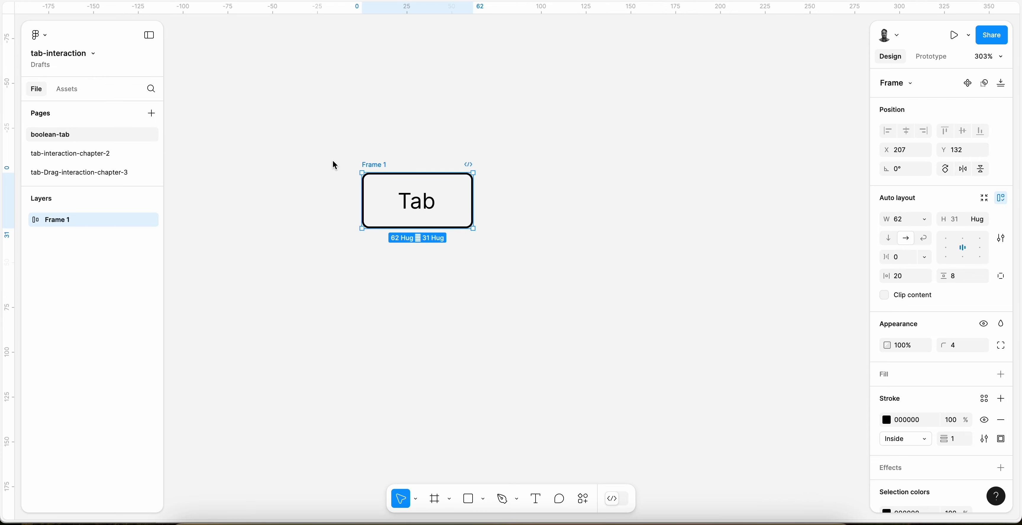
pyautogui.doubleClick(363, 167)
pyautogui.write('default')
pyautogui.press('Return')
# Duplicate the default frame beside the original and rename the copy as "active"
pyautogui.keyDown('alt'); pyautogui.moveTo(372, 164); pyautogui.dragTo(511, 168); pyautogui.keyUp('alt')
pyautogui.hscroll(3, 511, 167)
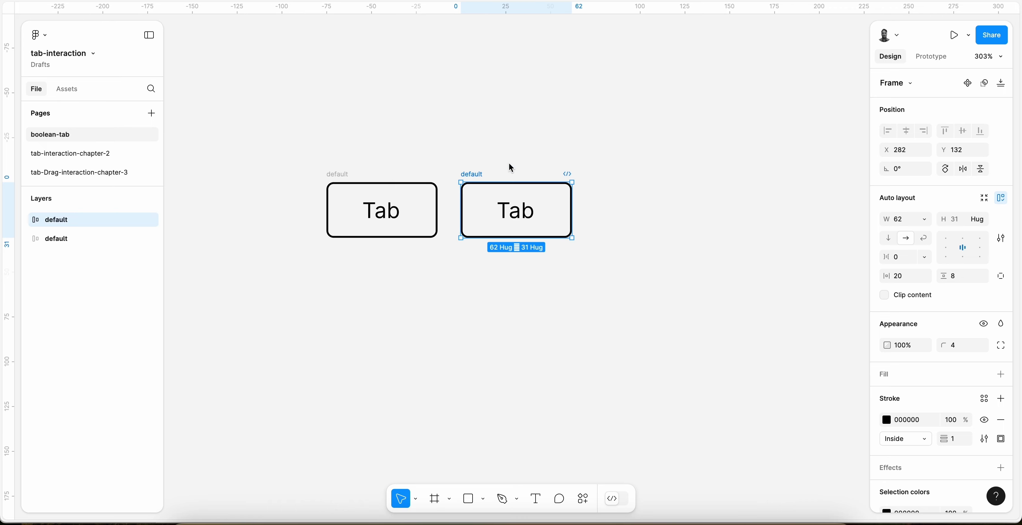
pyautogui.doubleClick(474, 174)
pyautogui.write('active')
pyautogui.press('Return')
# Remove the stroke from the active frame and give it the Red fill
pyautogui.click(999, 419)
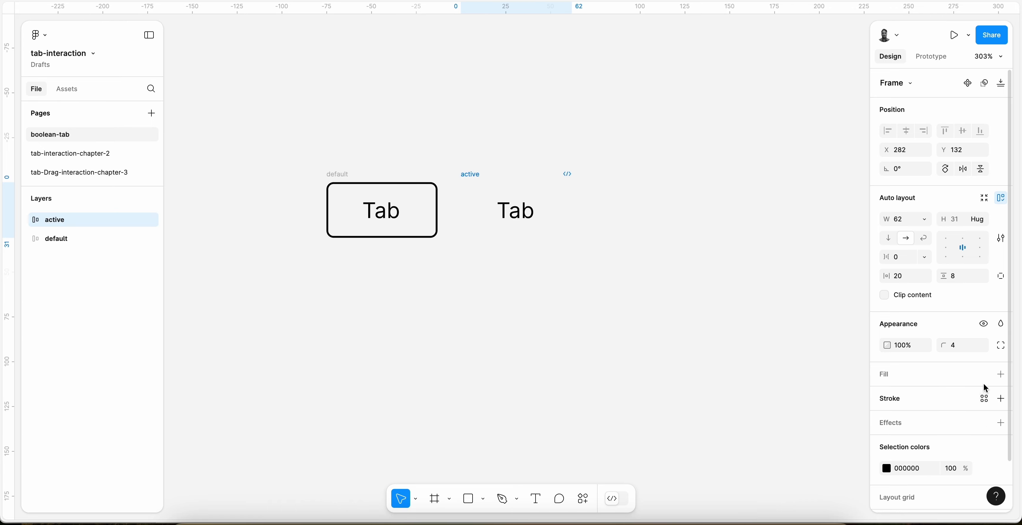
pyautogui.click(984, 374)
pyautogui.click(630, 420)
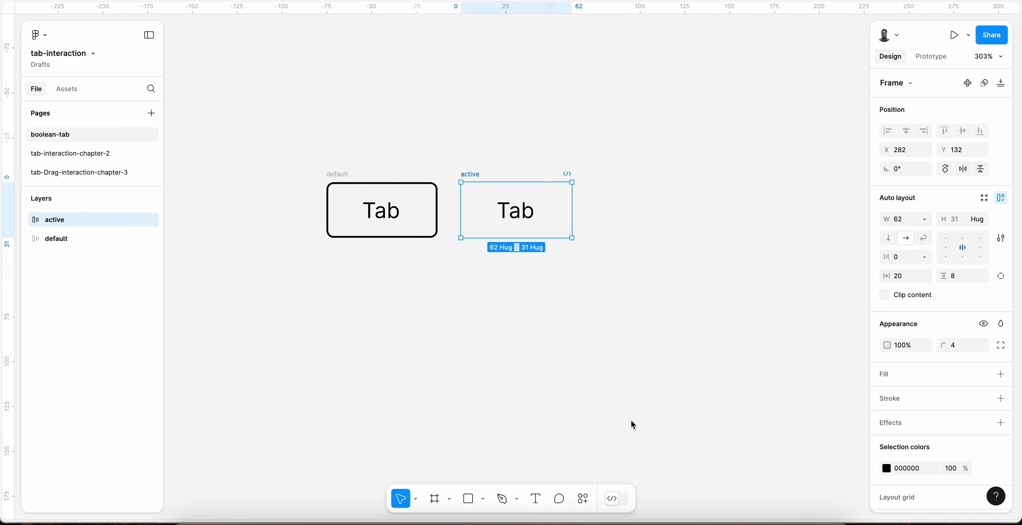
pyautogui.click(1001, 374)
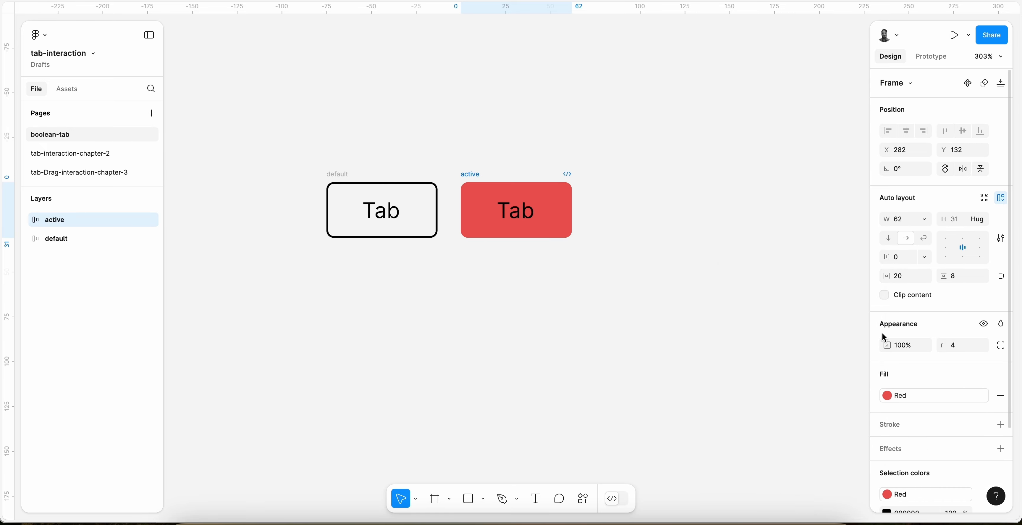
# Change the colour of the Tab text in the active frame to near-white
pyautogui.doubleClick(524, 210)
pyautogui.click(887, 446)
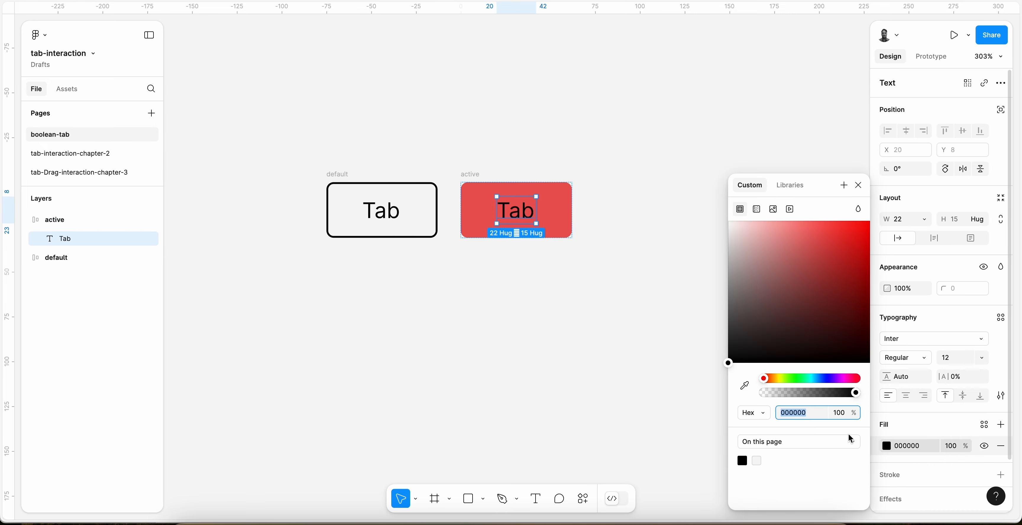
pyautogui.click(749, 243)
pyautogui.click(534, 154)
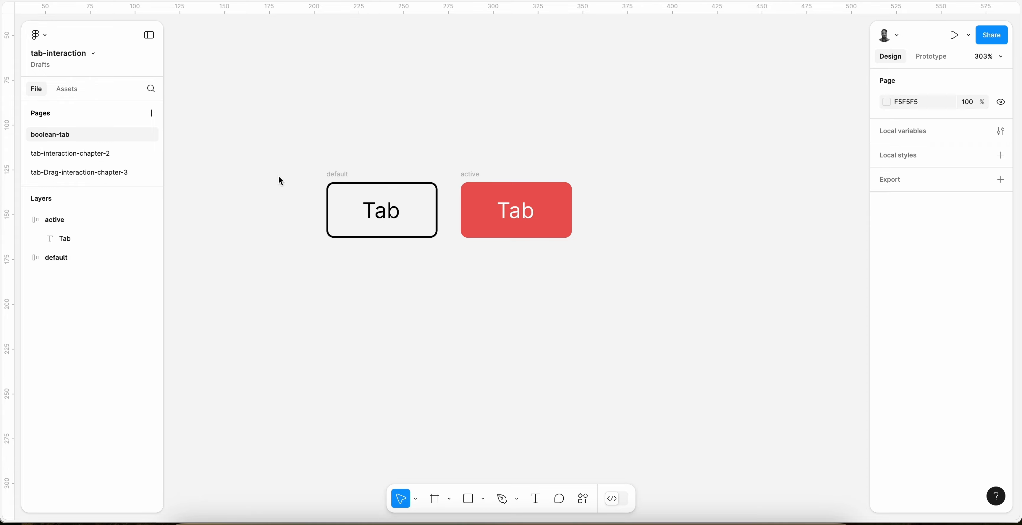
# Combine the default and active frames into a component set
pyautogui.click(337, 173)
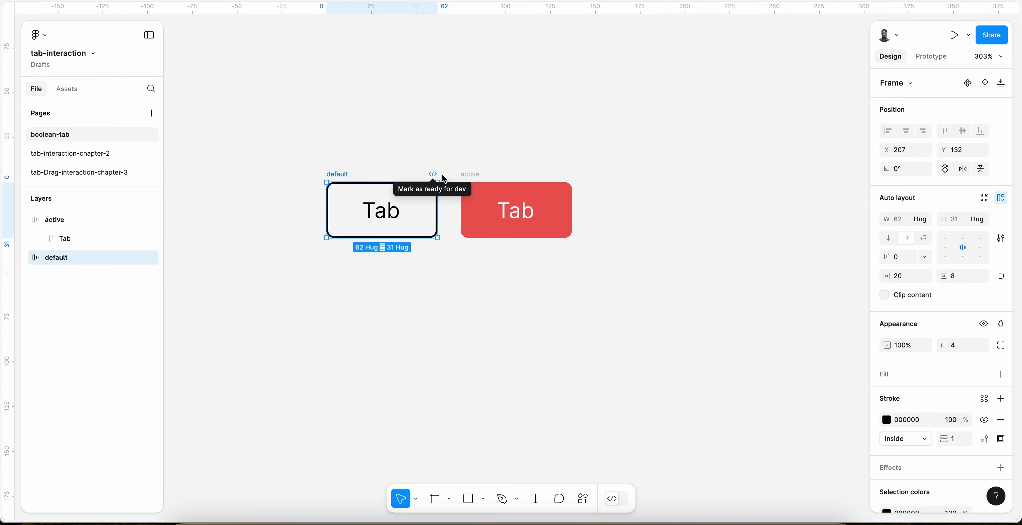
pyautogui.moveTo(317, 133); pyautogui.dragTo(651, 313)
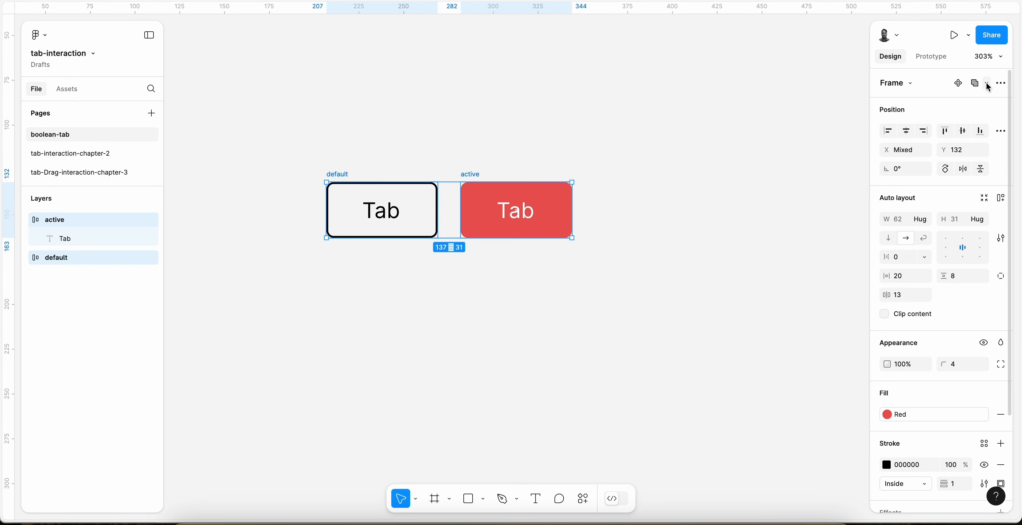
pyautogui.click(1001, 82)
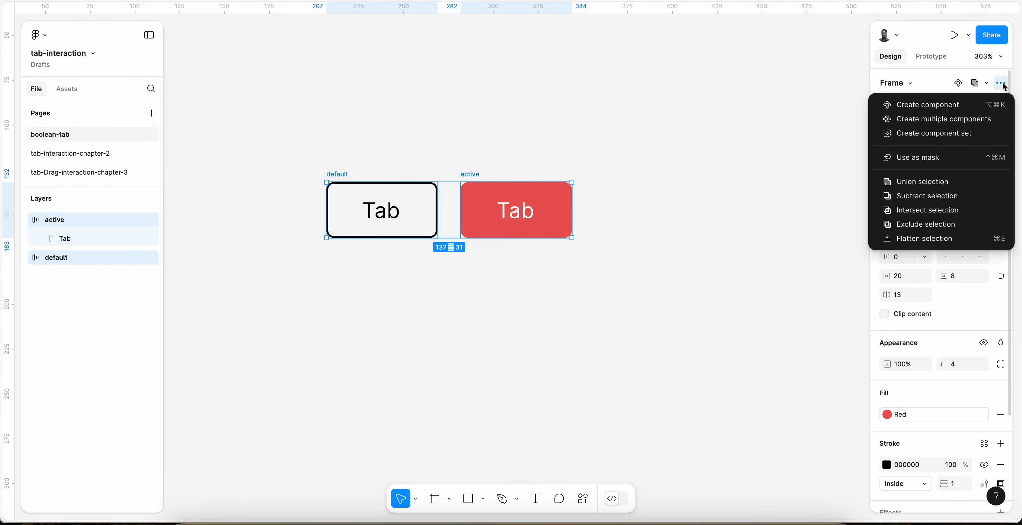
pyautogui.click(934, 138)
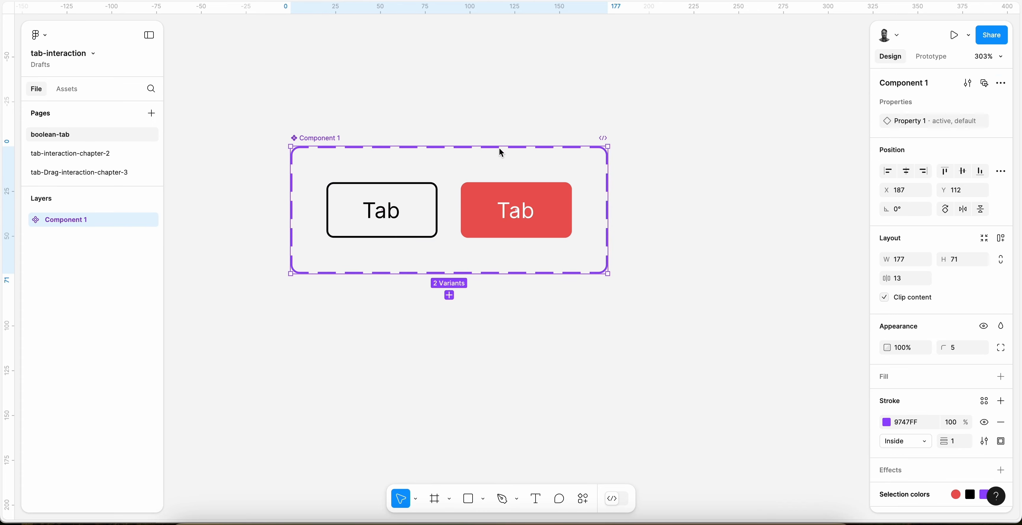
# Rename the component set as "tab"
pyautogui.click(411, 131)
pyautogui.click(320, 138)
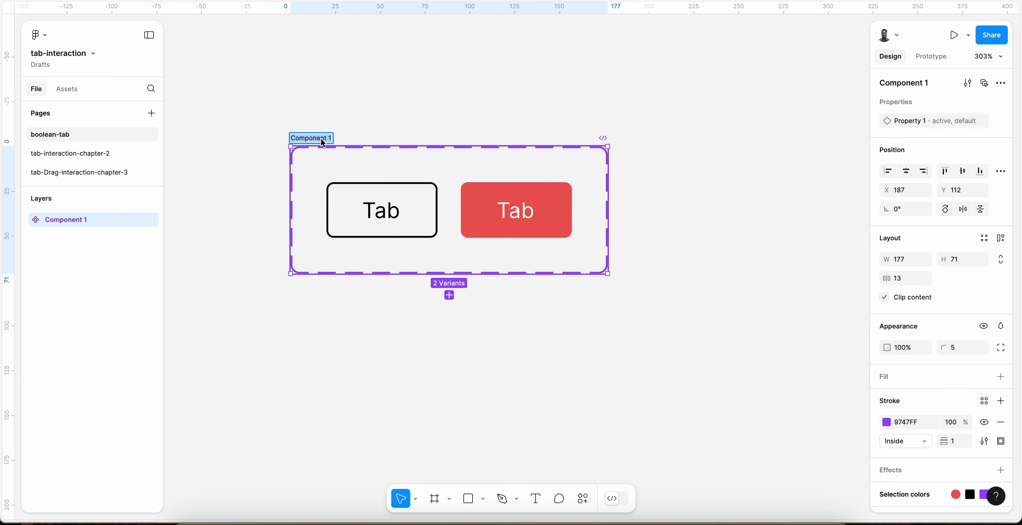
pyautogui.doubleClick(321, 138)
pyautogui.write('tab')
pyautogui.press('Return')
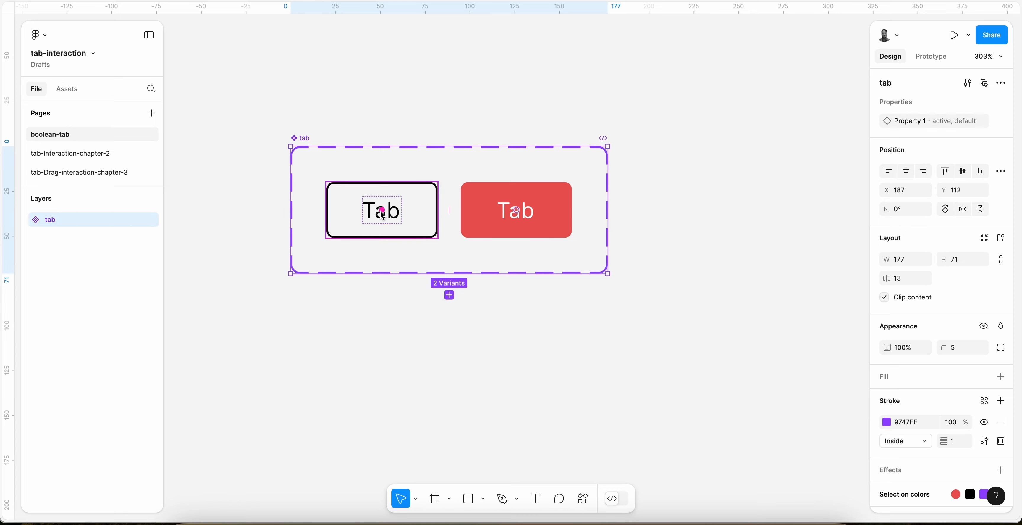
pyautogui.press('Escape')
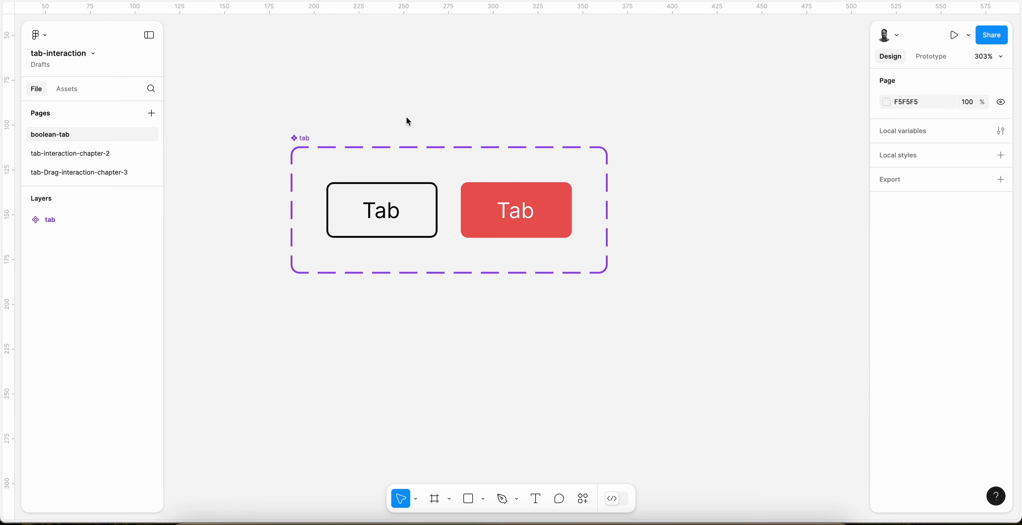
# Create a text component property named "Text" with the value "Tab" for the labels of both variants
pyautogui.keyDown('super'); pyautogui.click(392, 215); pyautogui.keyUp('super')
pyautogui.keyDown('shift'); pyautogui.keyDown('super'); pyautogui.click(525, 215); pyautogui.keyUp('super'); pyautogui.keyUp('shift')
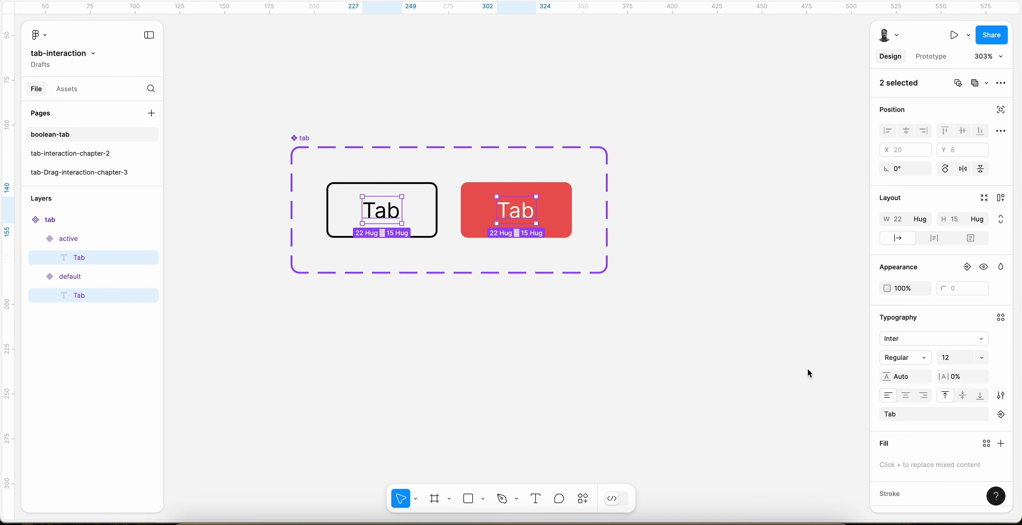
pyautogui.click(1000, 415)
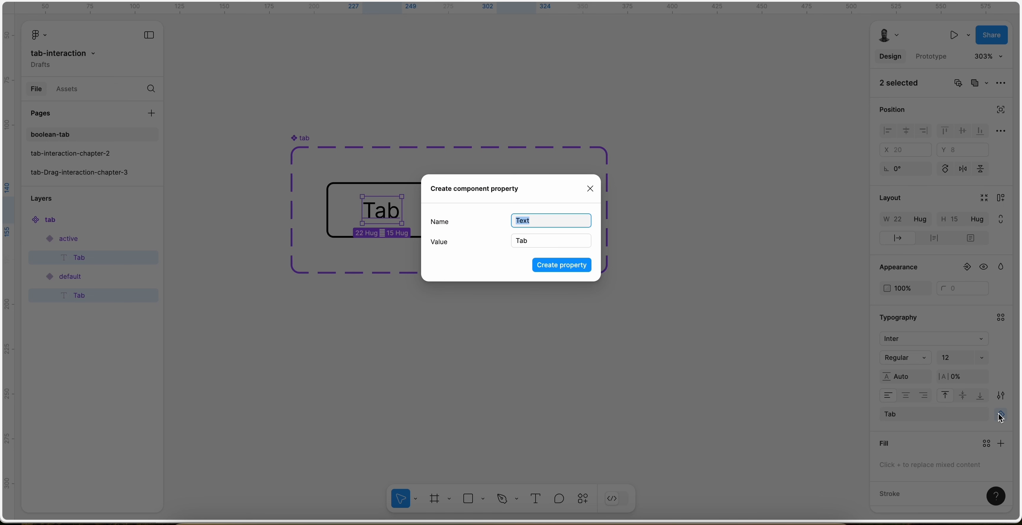
pyautogui.click(574, 272)
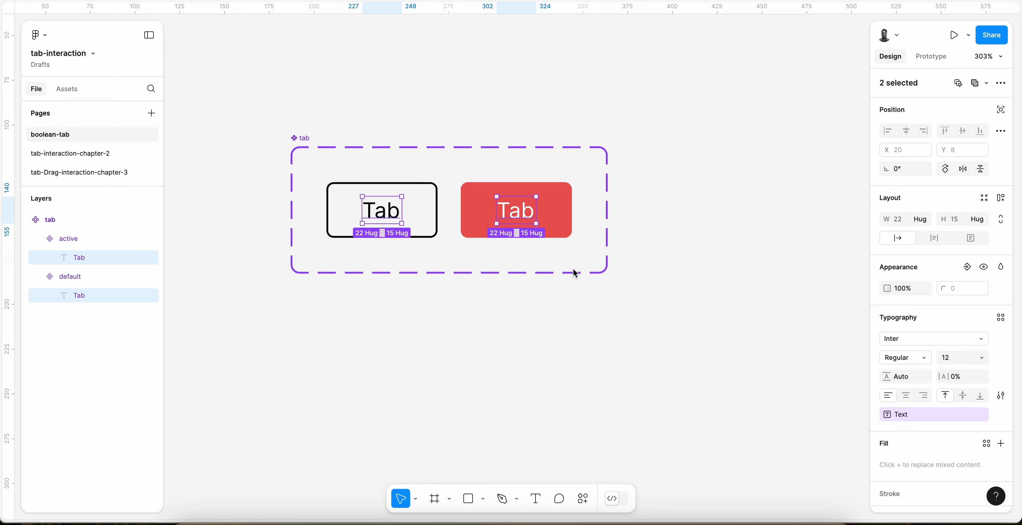
pyautogui.click(658, 248)
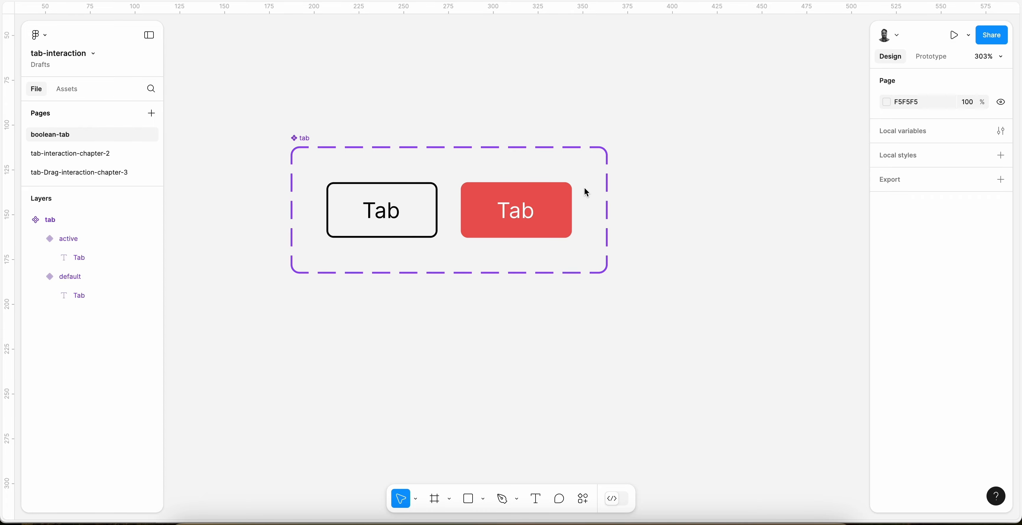
pyautogui.click(404, 214)
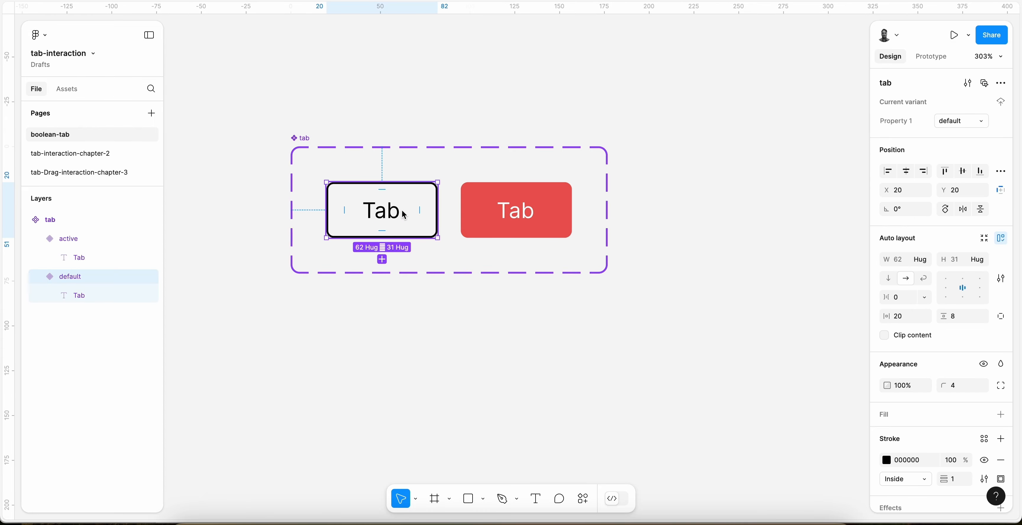
pyautogui.click(393, 109)
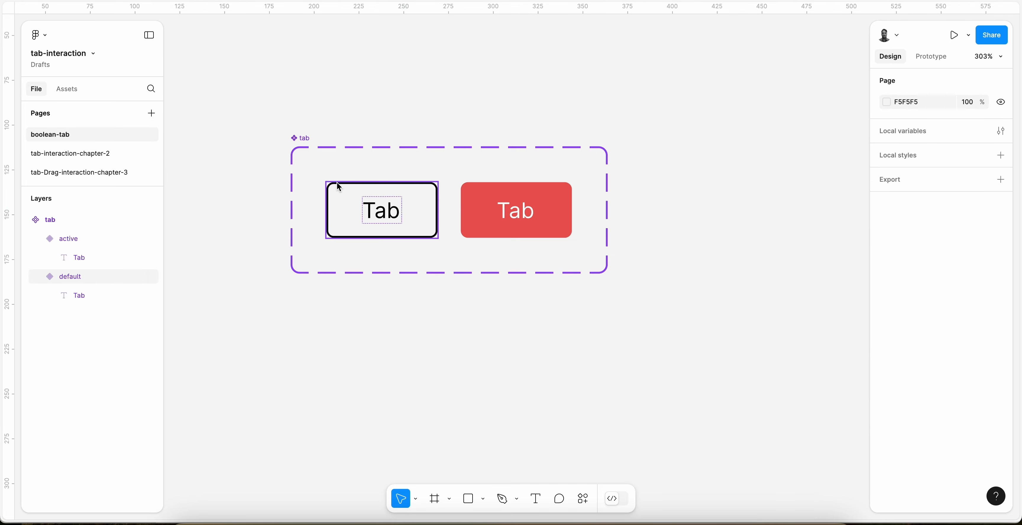
pyautogui.click(399, 209)
pyautogui.click(486, 205)
# Rename the component set's variant property as "isActive"
pyautogui.click(422, 204)
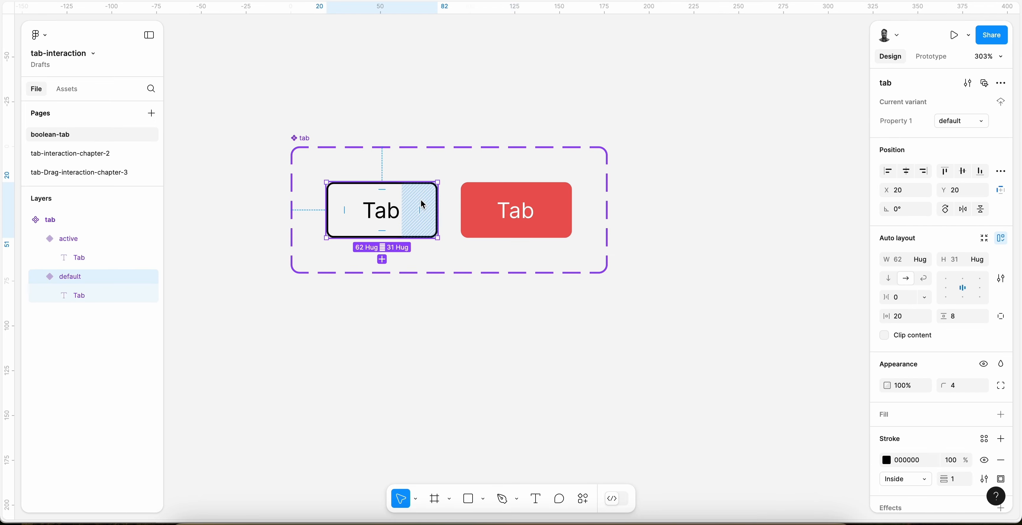
pyautogui.doubleClick(904, 124)
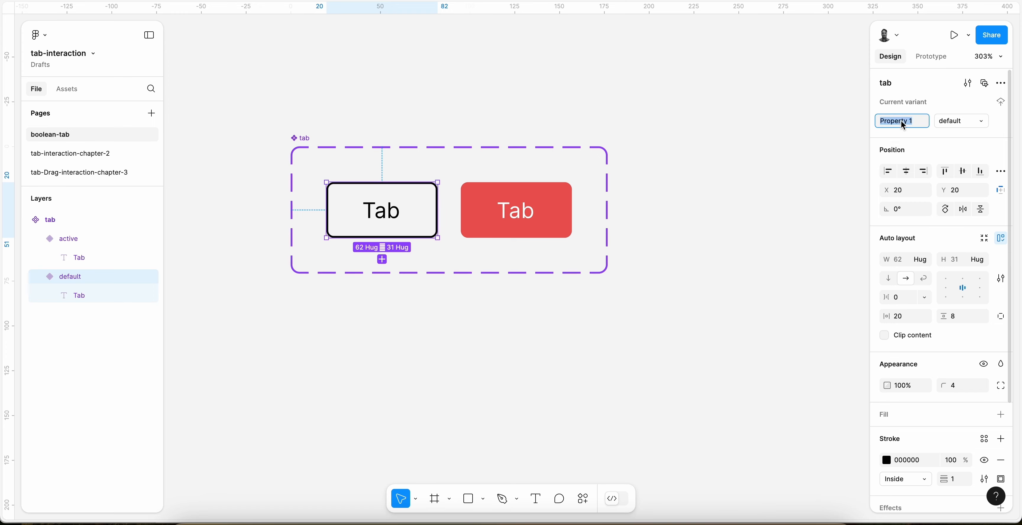
pyautogui.write('isActive')
pyautogui.press('Return')
# Change the outlined default variant's isActive value to "false"
pyautogui.click(958, 123)
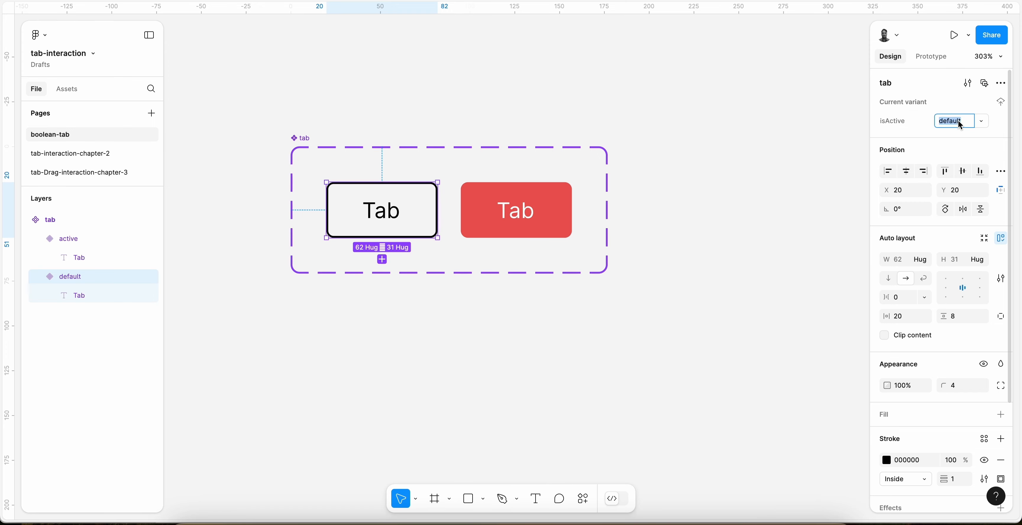
pyautogui.write('false')
pyautogui.press('Return')
# Change the red variant's isActive value to "true"
pyautogui.click(548, 201)
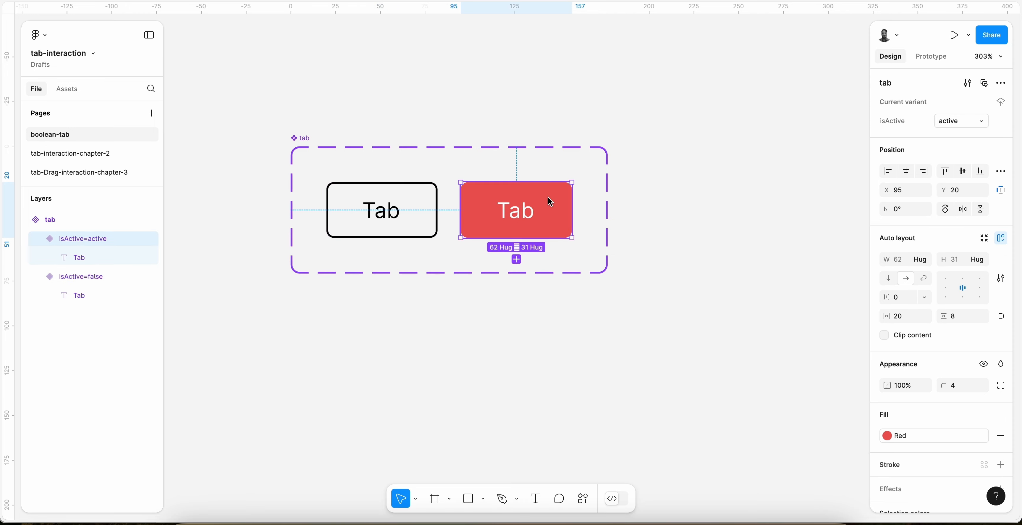
pyautogui.click(961, 123)
pyautogui.write('true')
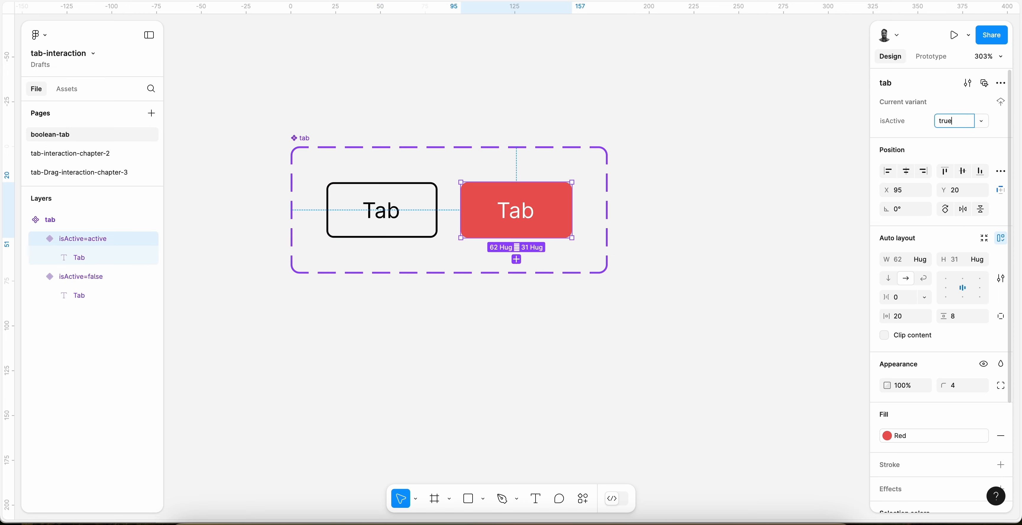
pyautogui.press('Return')
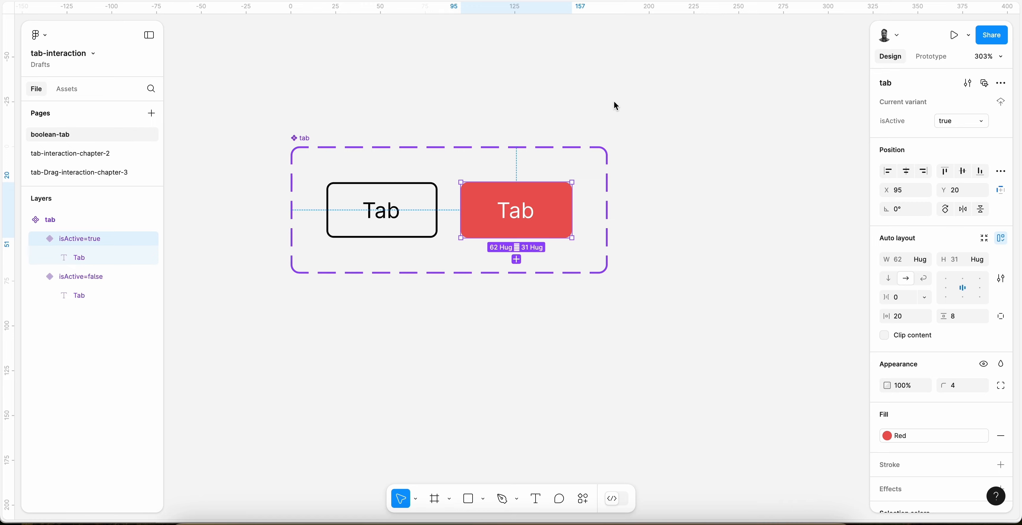
pyautogui.scroll(-2, 616, 107)
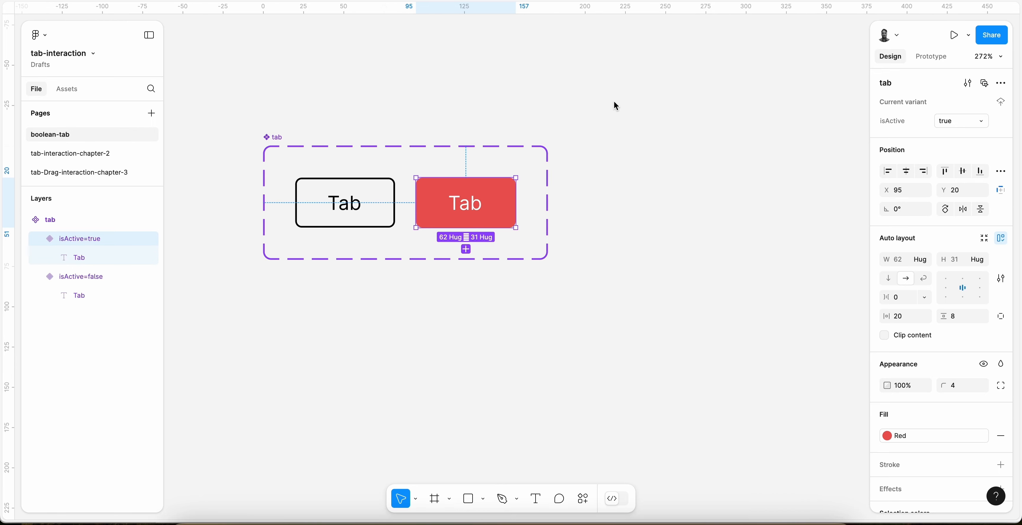
pyautogui.click(613, 221)
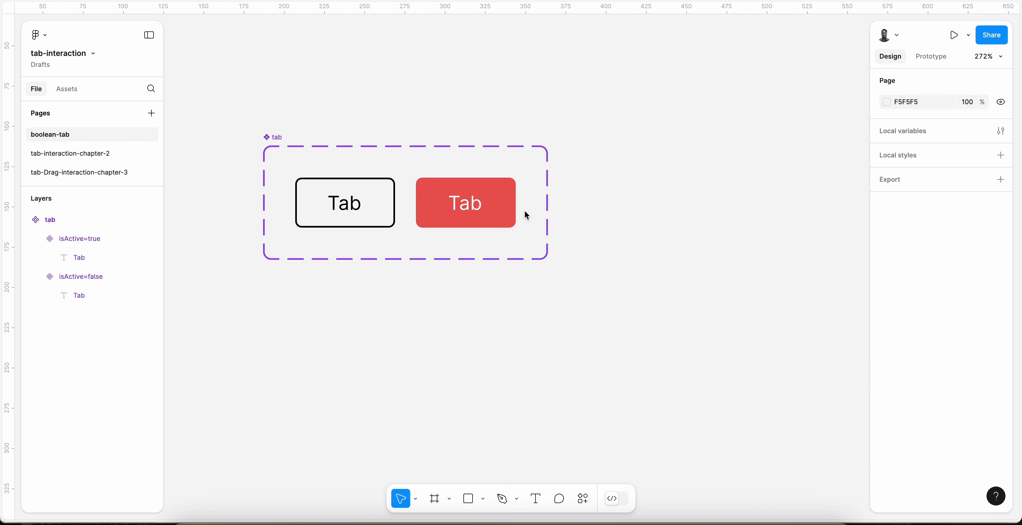
# Place an instance of the outlined default tab variant on the canvas beside the component set
pyautogui.click(387, 211)
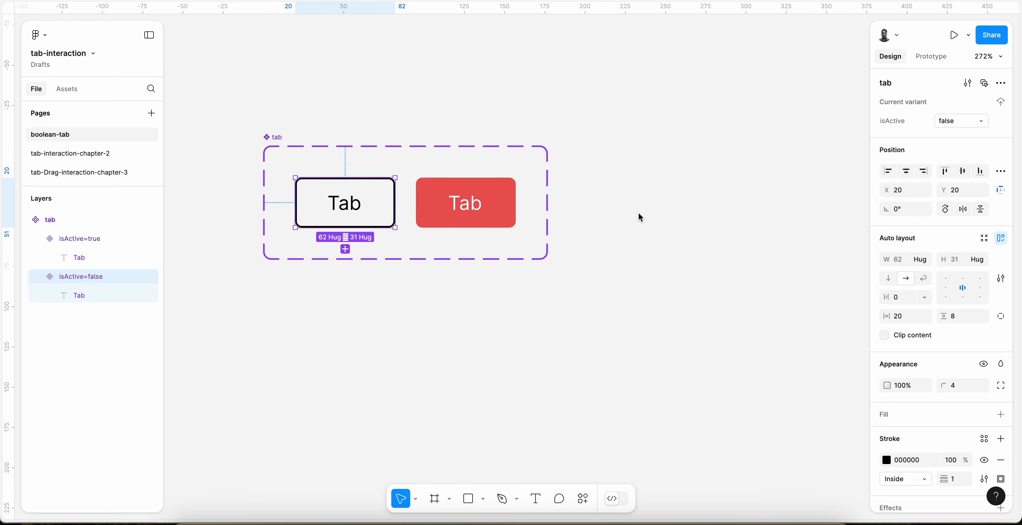
pyautogui.click(461, 206)
pyautogui.scroll(-2, 461, 207)
pyautogui.hscroll(1, 461, 207)
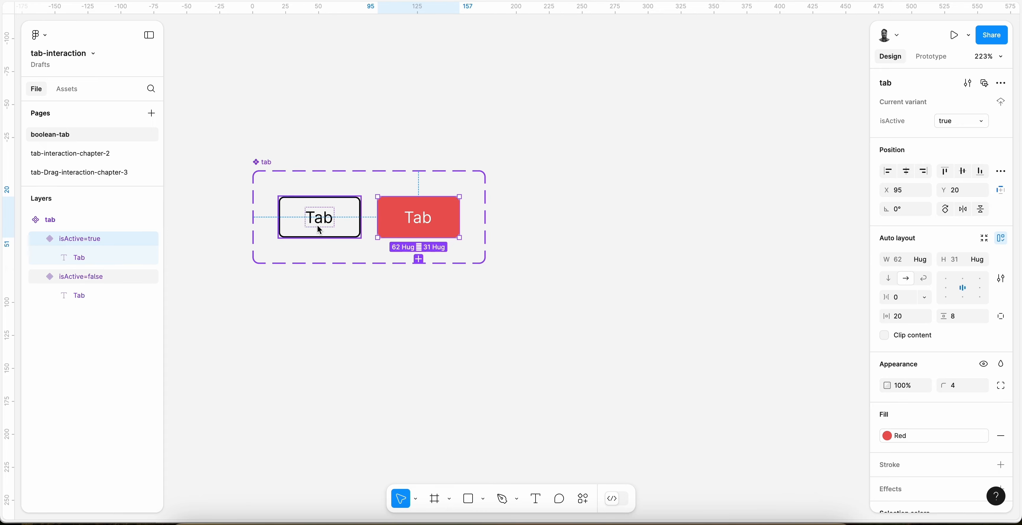
pyautogui.click(313, 221)
pyautogui.keyDown('alt'); pyautogui.moveTo(311, 219); pyautogui.dragTo(574, 202); pyautogui.keyUp('alt')
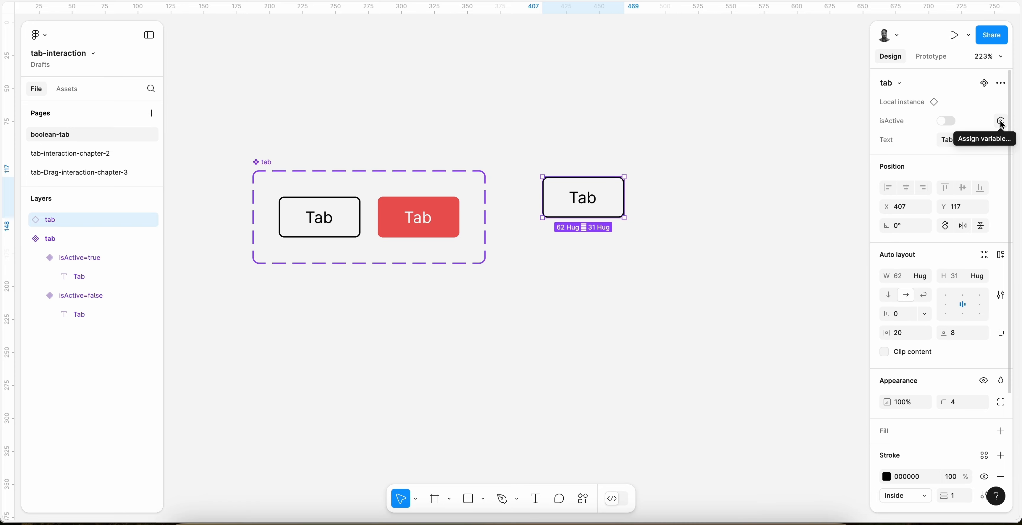
# Examine the isActive and Text properties of the standalone tab instance
pyautogui.click(745, 203)
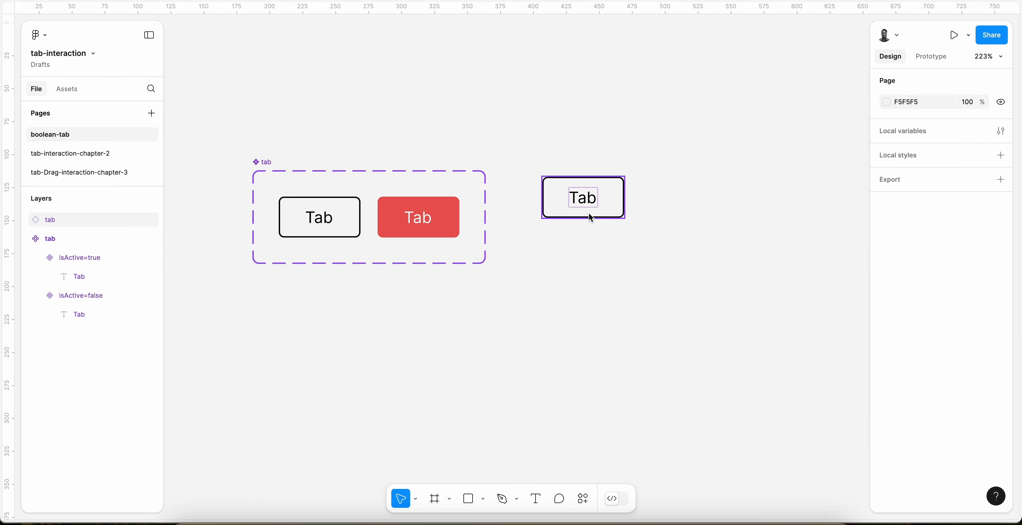
pyautogui.scroll(-5, 588, 214)
pyautogui.hscroll(3, 588, 216)
pyautogui.click(489, 181)
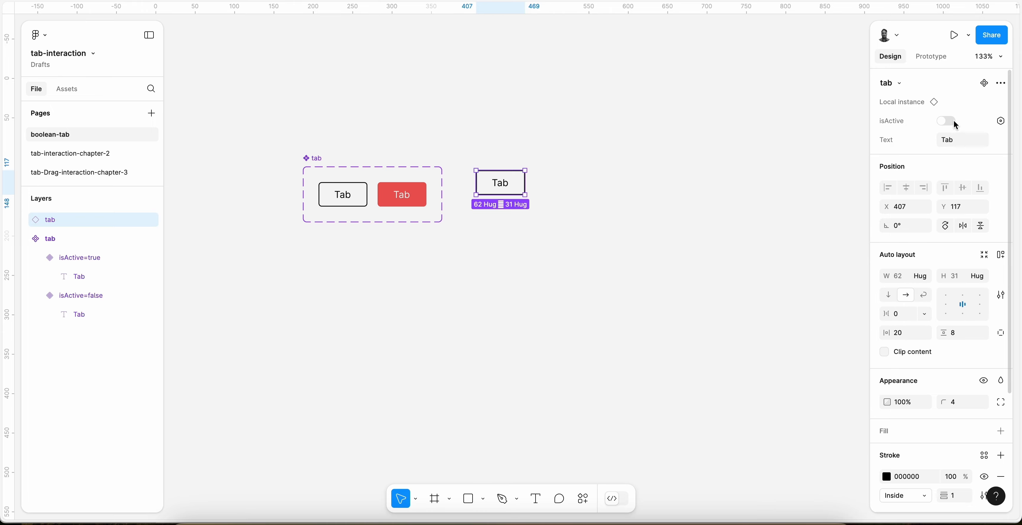
pyautogui.click(540, 201)
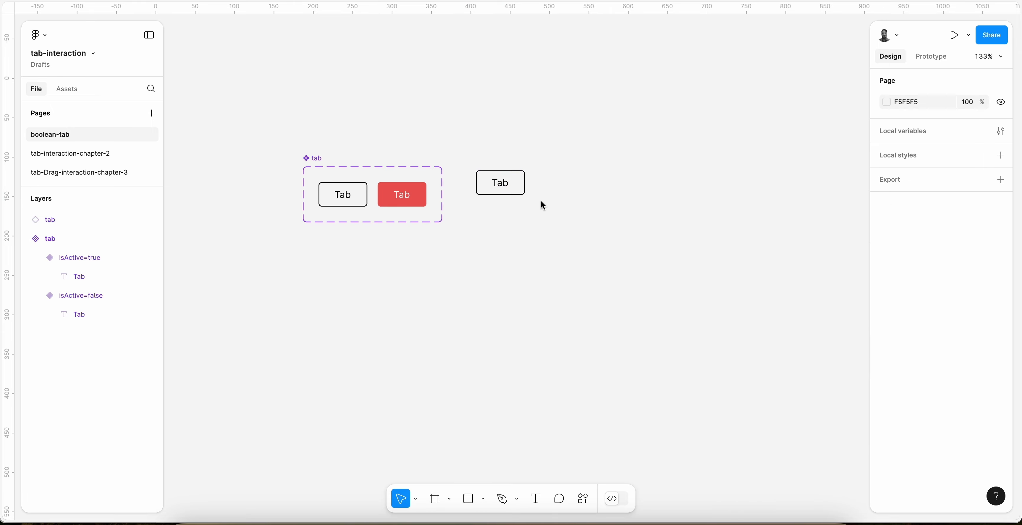
pyautogui.click(519, 191)
pyautogui.scroll(-3, 519, 191)
pyautogui.click(572, 212)
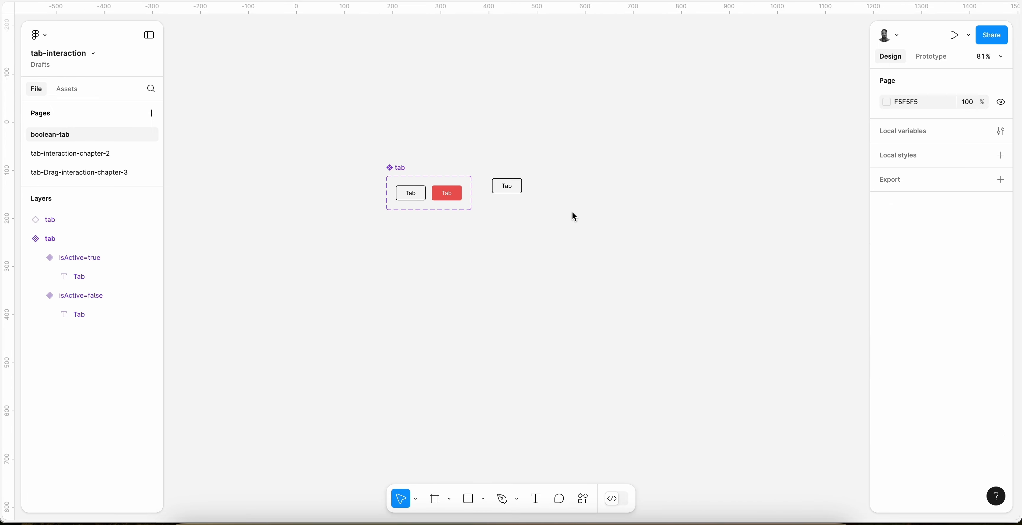
# Add a 1440 × 1024 Desktop preset frame and position it beside the standalone tab instance
pyautogui.press('f')
pyautogui.scroll(-2, 572, 212)
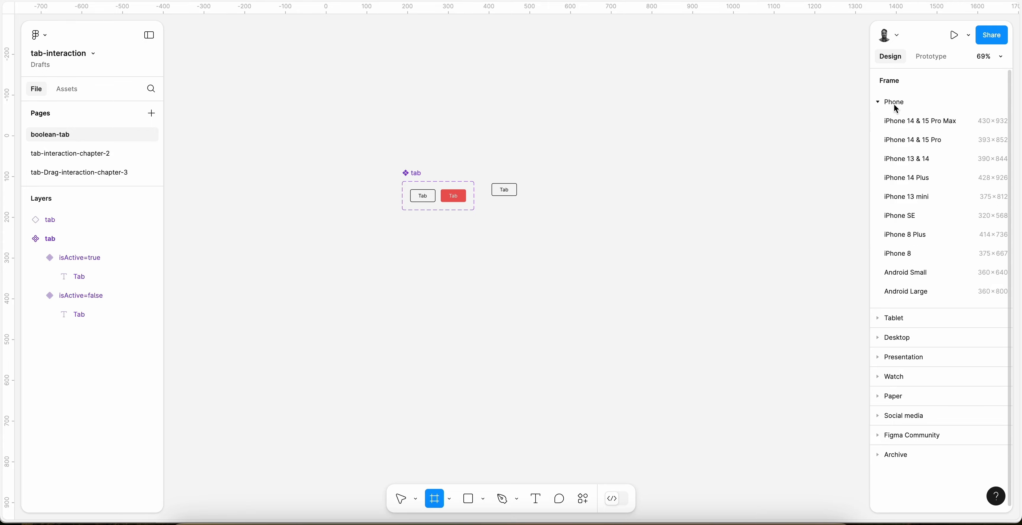
pyautogui.click(894, 102)
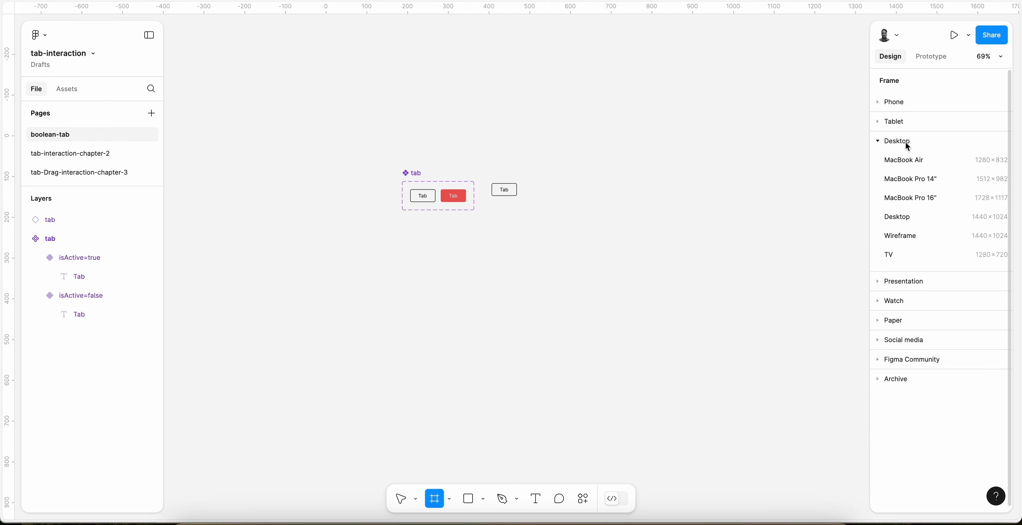
pyautogui.click(907, 215)
pyautogui.scroll(-2, 524, 224)
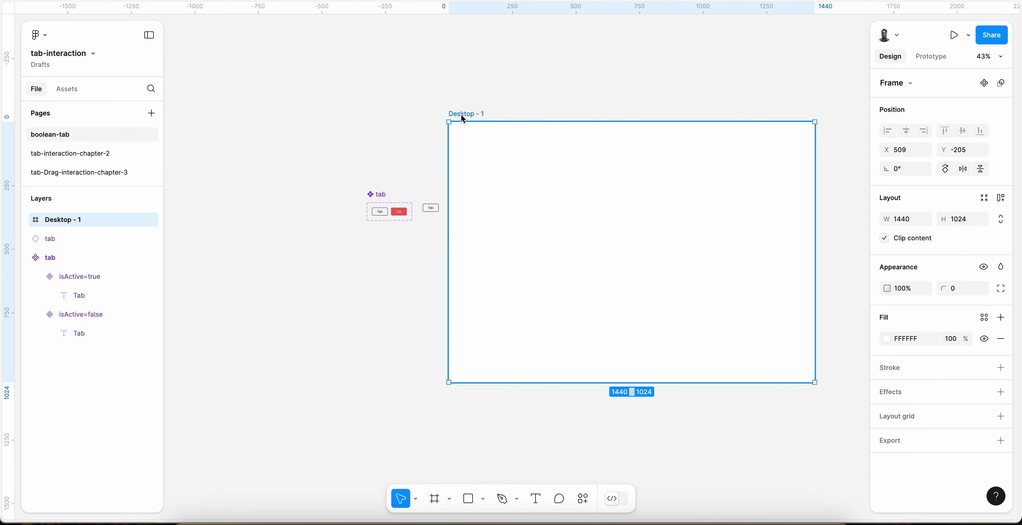
pyautogui.moveTo(460, 114); pyautogui.dragTo(468, 165)
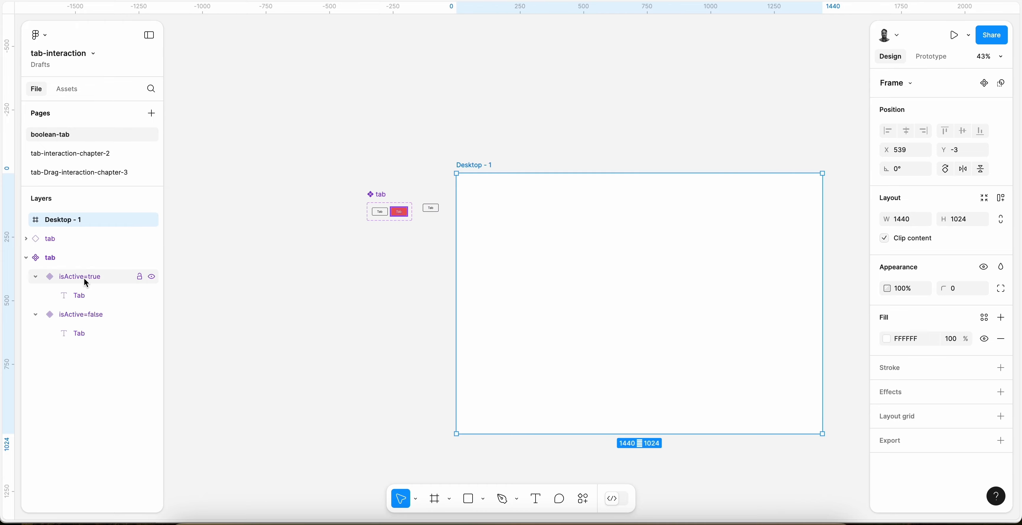
# Rename the desktop frame as "boolean-tab", copying the current page's name
pyautogui.doubleClick(52, 131)
pyautogui.press('super+c')
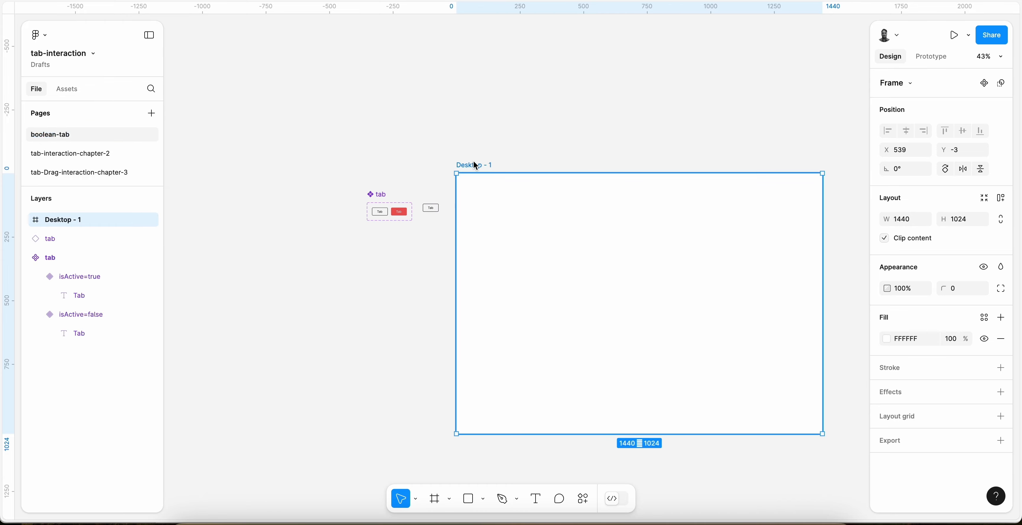
pyautogui.doubleClick(474, 164)
pyautogui.press('super+v')
pyautogui.press('Return')
# Move the standalone tab instance into the boolean-tab frame at about X 332, Y 372
pyautogui.scroll(2, 462, 162)
pyautogui.moveTo(416, 220); pyautogui.dragTo(551, 280)
pyautogui.hscroll(2, 552, 280)
pyautogui.scroll(-2, 551, 280)
pyautogui.scroll(2, 552, 280)
pyautogui.moveTo(462, 200); pyautogui.dragTo(486, 235)
pyautogui.scroll(5, 486, 235)
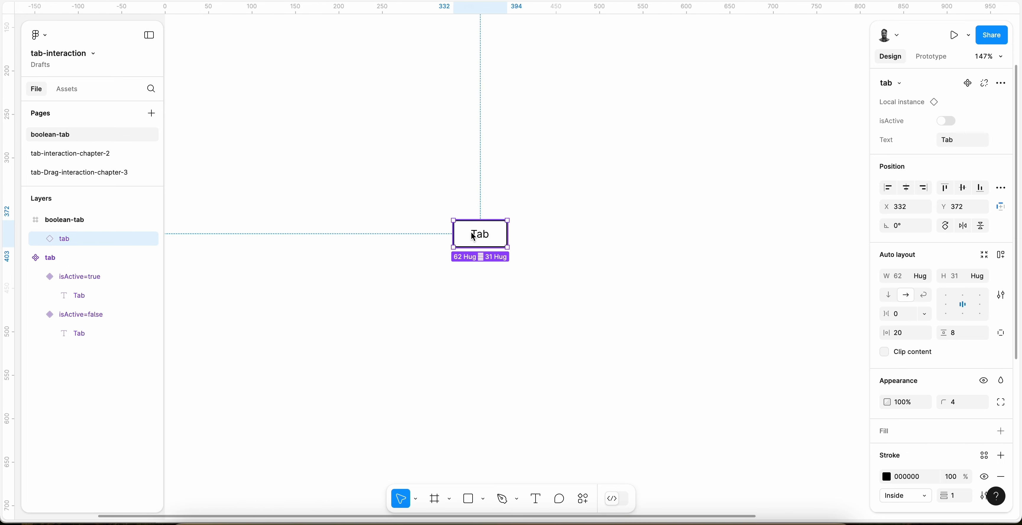
pyautogui.scroll(-5, 477, 231)
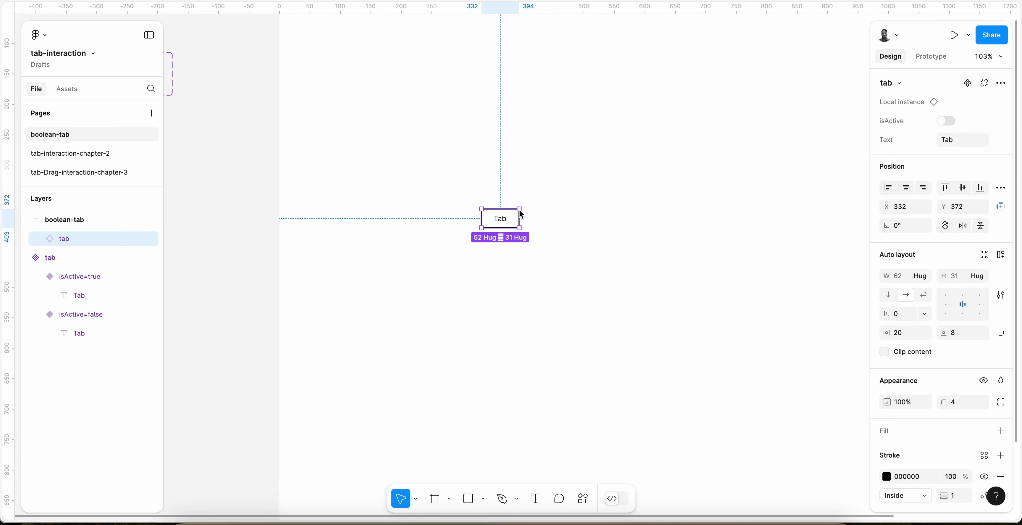
# Duplicate the tab instance three times to form a row of four tabs spaced about 5 apart
pyautogui.scroll(5, 519, 211)
pyautogui.moveTo(484, 227); pyautogui.dragTo(551, 227)
pyautogui.hotkey('ctrl', 'd')
pyautogui.hotkey('ctrl', 'd')
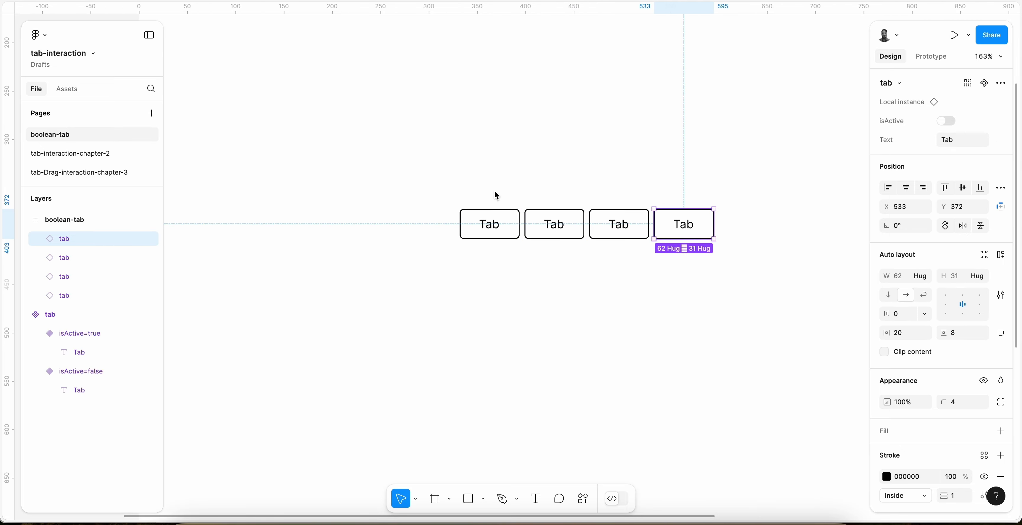
# Wrap the four tab instances in a horizontal auto layout with a gap of 8
pyautogui.click(496, 195)
pyautogui.moveTo(452, 197); pyautogui.dragTo(725, 263)
pyautogui.click(589, 302)
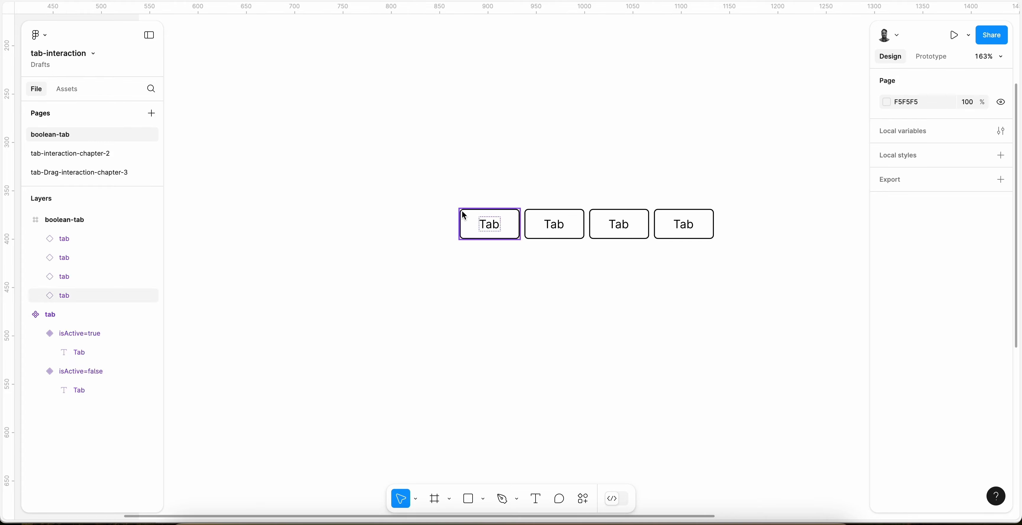
pyautogui.moveTo(457, 205); pyautogui.dragTo(812, 285)
pyautogui.hotkey('shift', 'a')
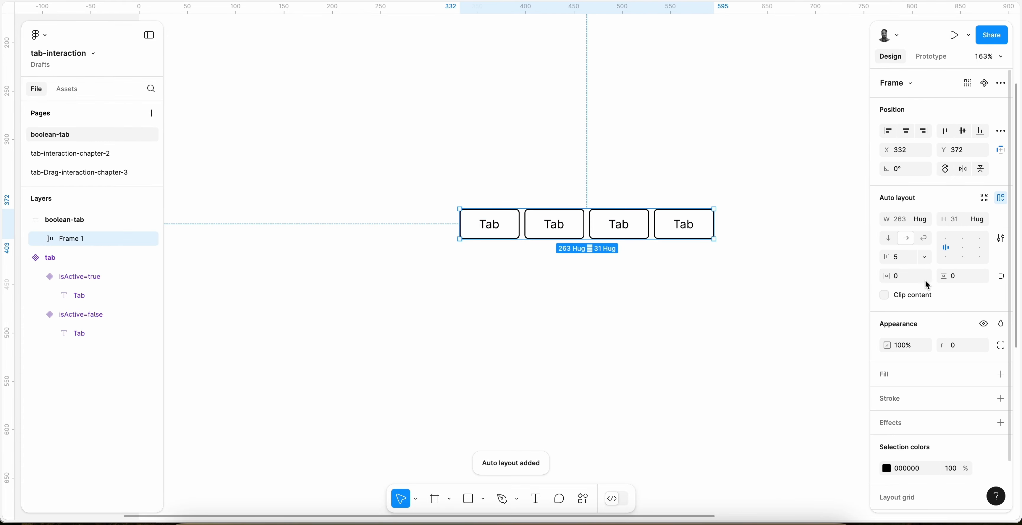
pyautogui.click(903, 258)
pyautogui.write('8')
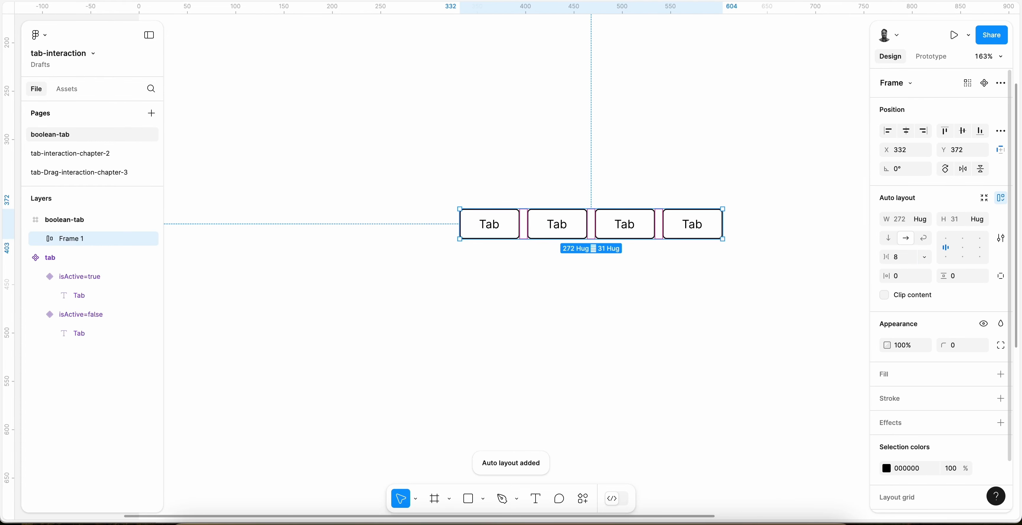
# Switch the isActive property of the first tab in the auto layout row to true
pyautogui.click(529, 159)
pyautogui.click(542, 228)
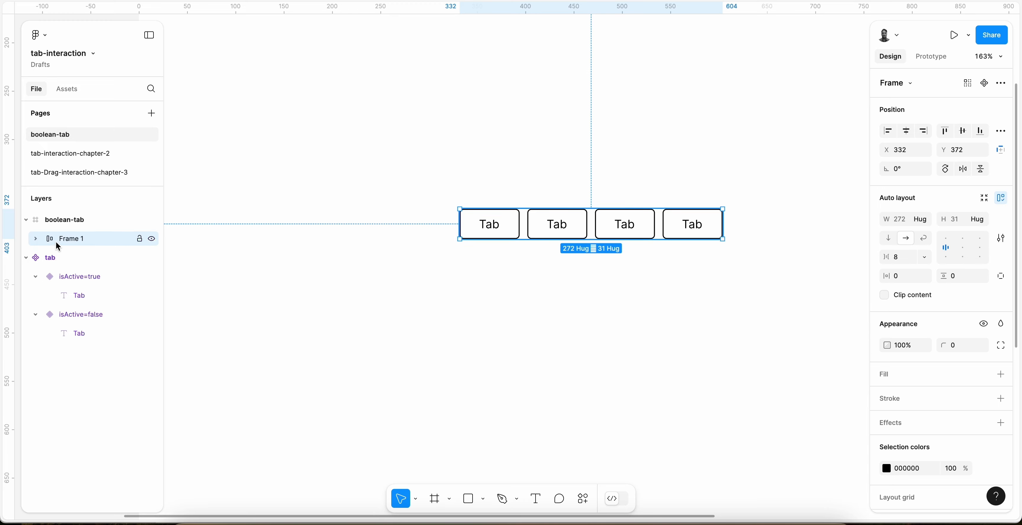
pyautogui.click(35, 238)
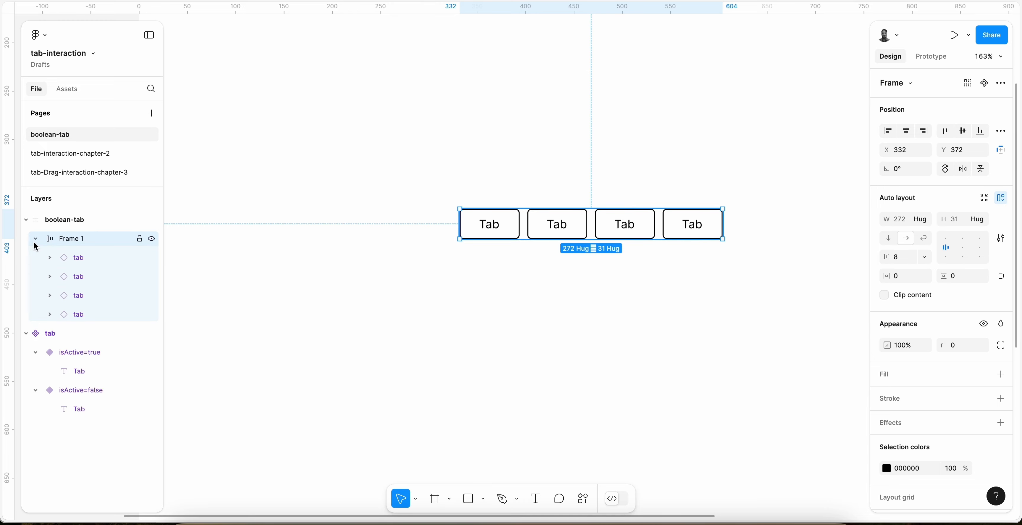
pyautogui.click(91, 258)
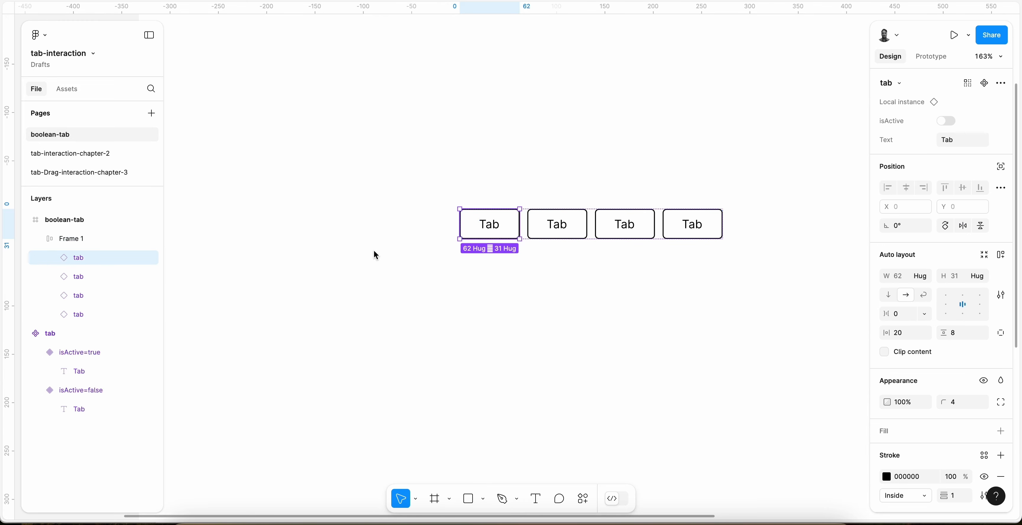
pyautogui.click(946, 121)
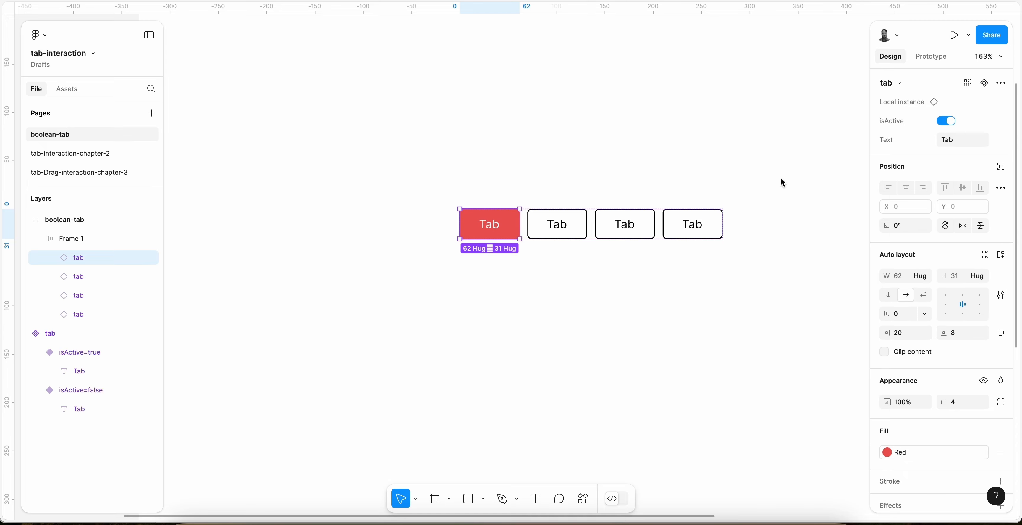
pyautogui.click(411, 208)
pyautogui.moveTo(384, 195); pyautogui.dragTo(736, 235)
pyautogui.scroll(-5, 736, 238)
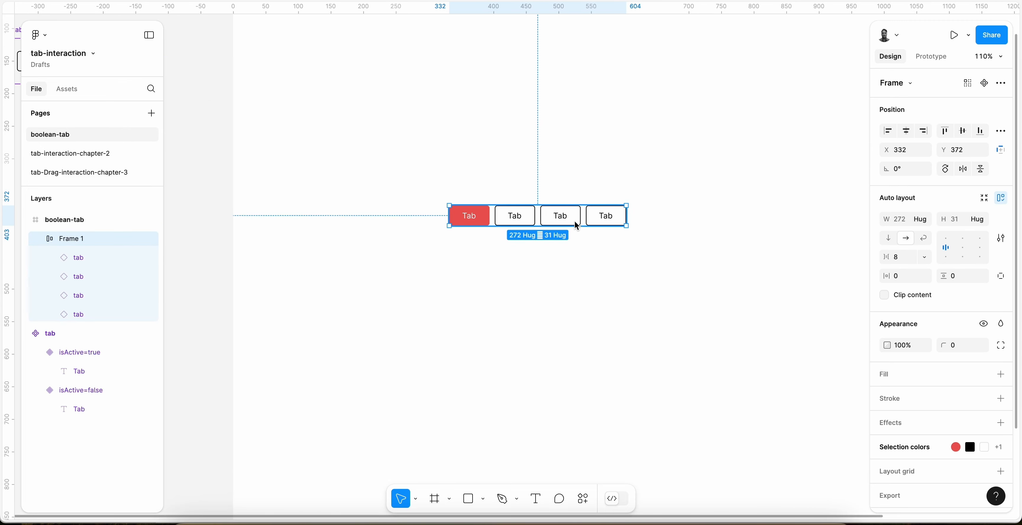
pyautogui.scroll(3, 575, 222)
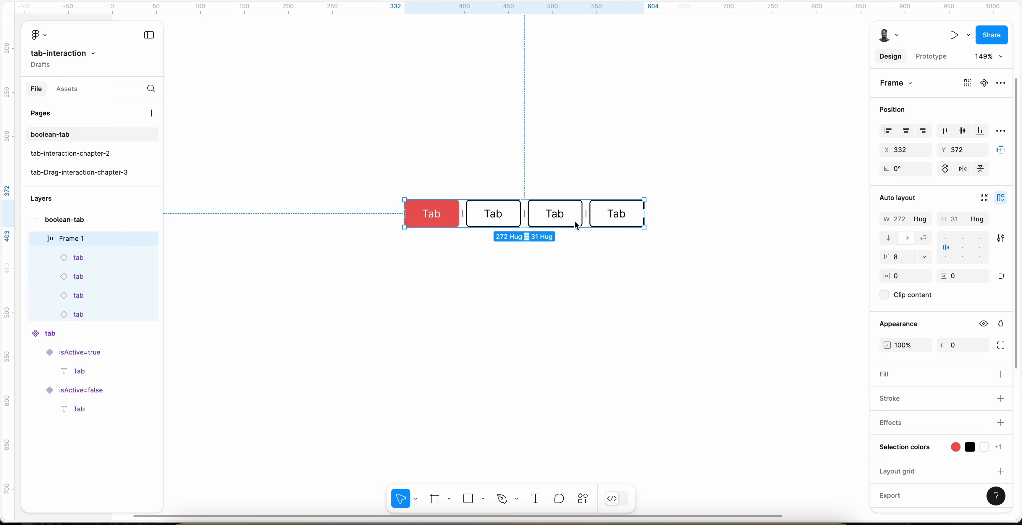
pyautogui.scroll(-3, 513, 188)
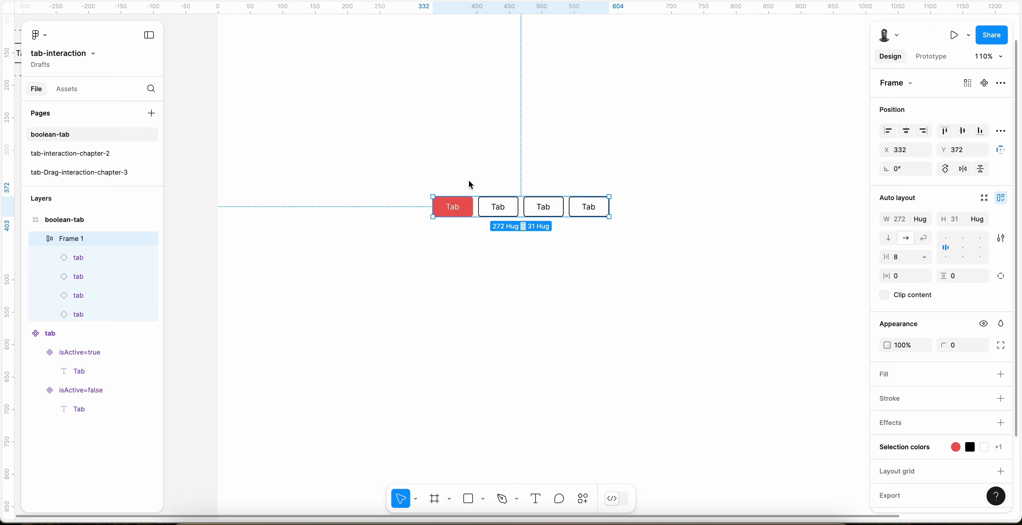
pyautogui.click(495, 240)
pyautogui.click(496, 214)
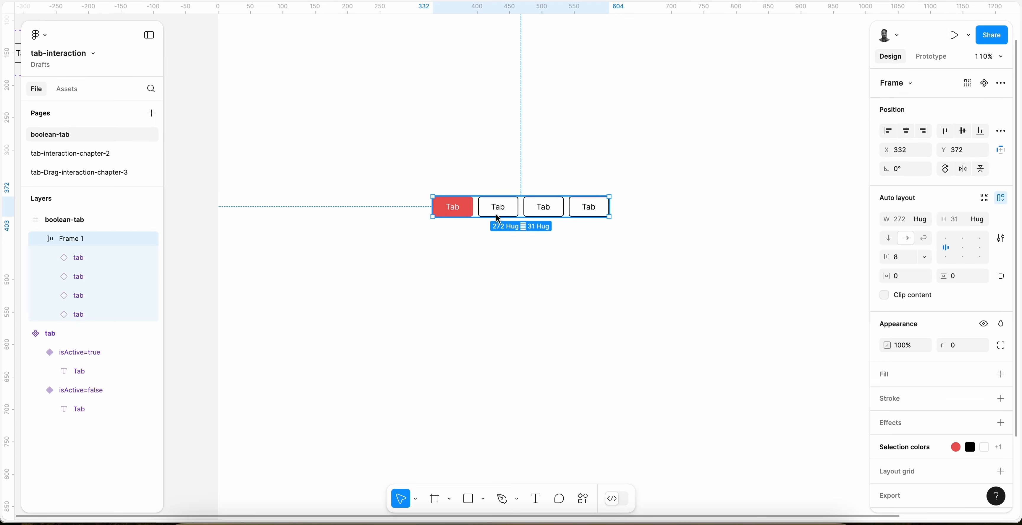
# Check which variables can be assigned to the first tab's isActive property
pyautogui.click(105, 257)
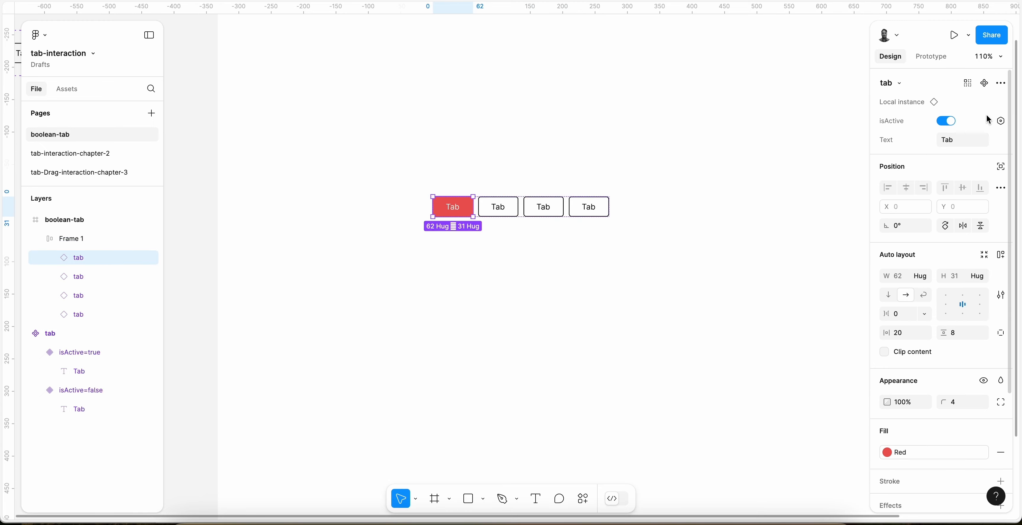
pyautogui.click(1001, 122)
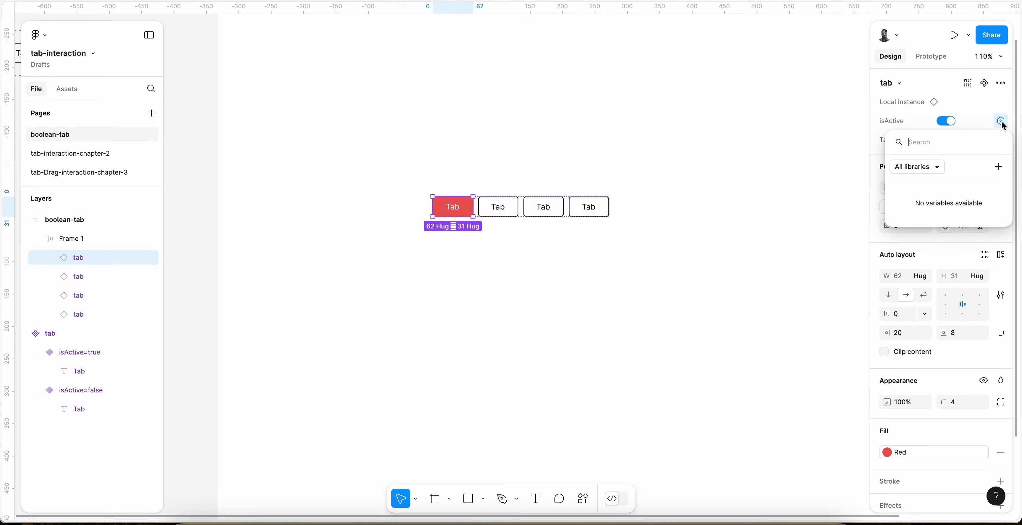
pyautogui.click(218, 190)
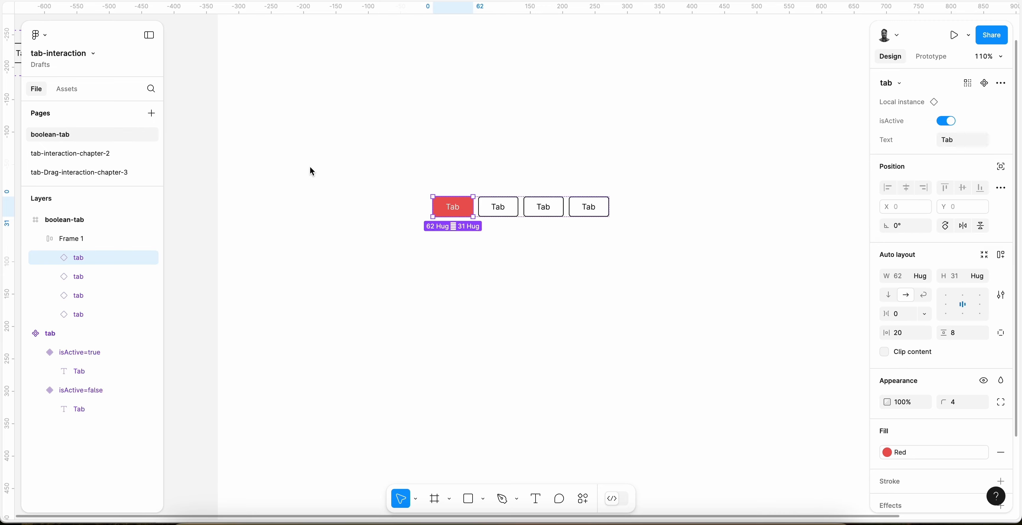
# Create a local boolean variable named "tab 1" inside a "boolean-tab" group
pyautogui.click(214, 183)
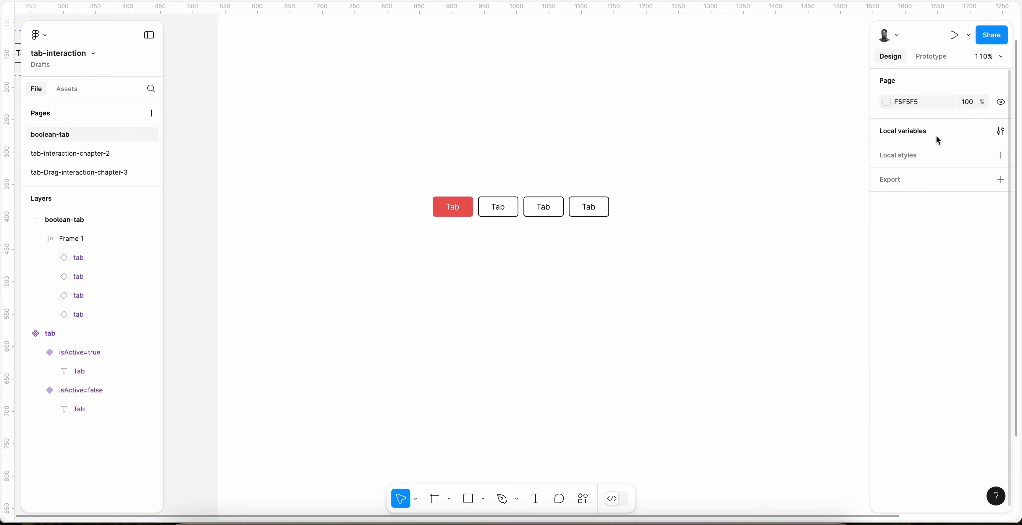
pyautogui.click(999, 131)
pyautogui.click(818, 256)
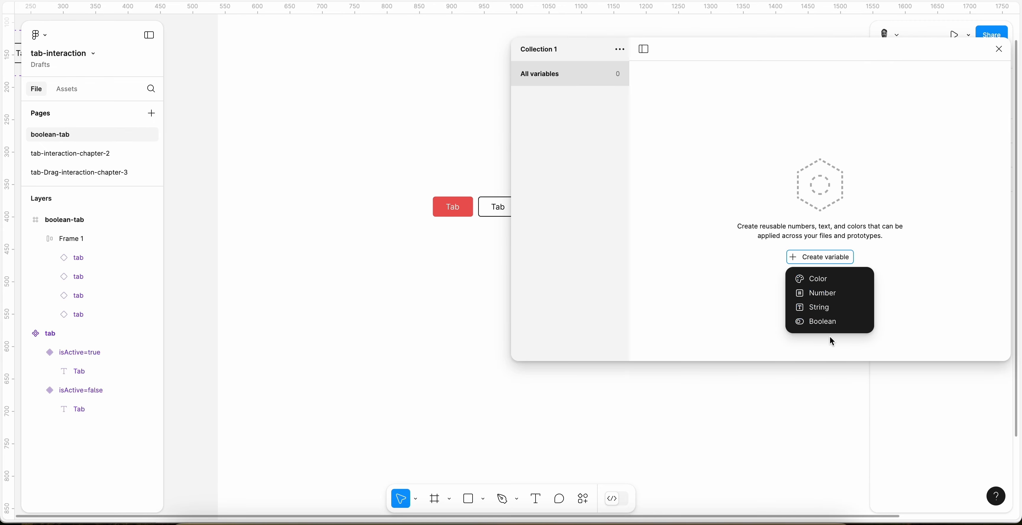
pyautogui.click(829, 323)
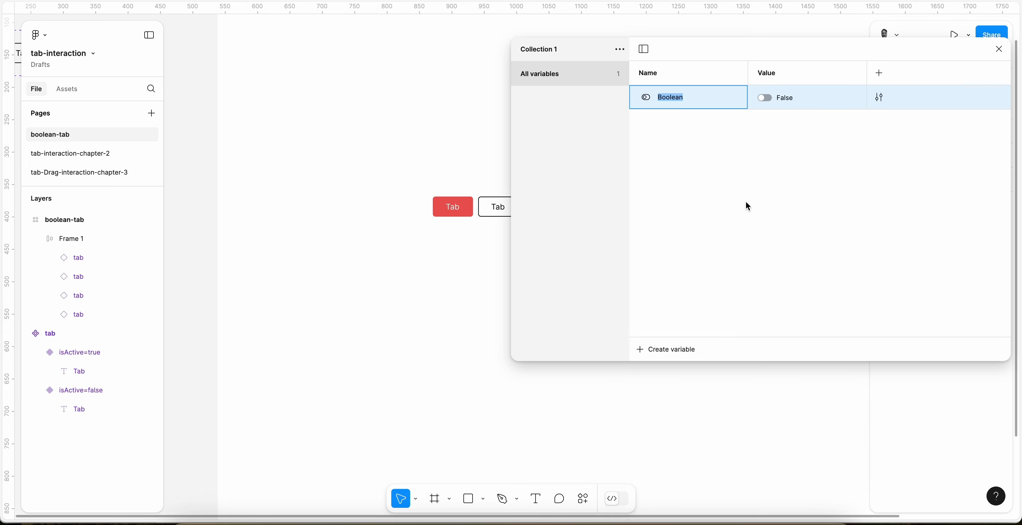
pyautogui.press('Left')
pyautogui.write('-tab')
pyautogui.press('Home')
pyautogui.press('Delete')
pyautogui.write('b / tab')
pyautogui.press('Return')
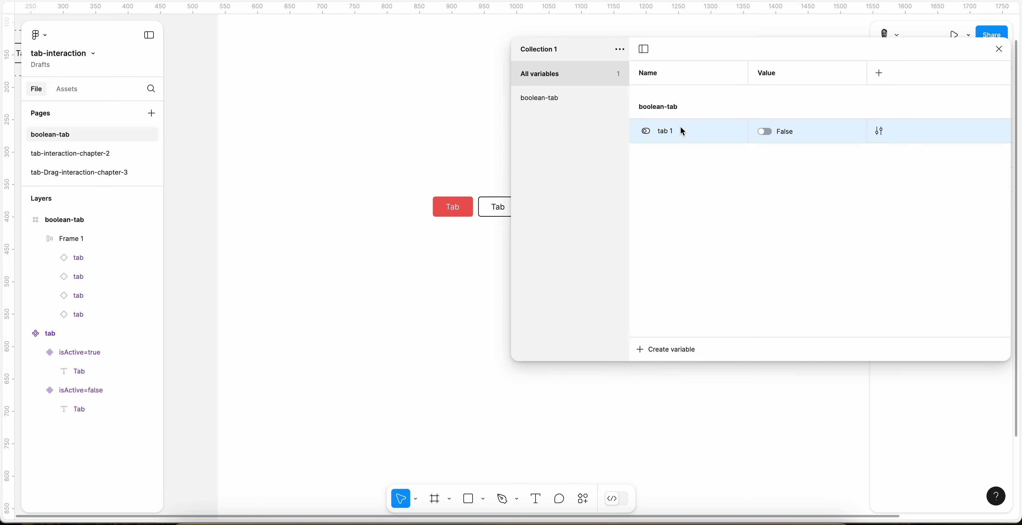
# Add three more boolean variables, "tab 2", "tab 3" and "tab 4", to the boolean-tab group
pyautogui.hotkey('shift', 'Return')
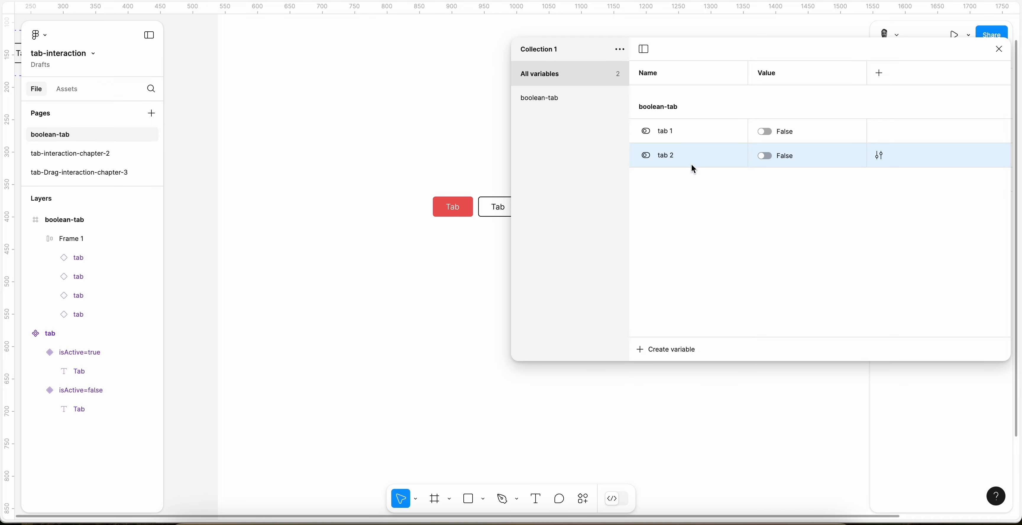
pyautogui.hotkey('shift', 'Return')
pyautogui.hotkey('shift', 'Return')
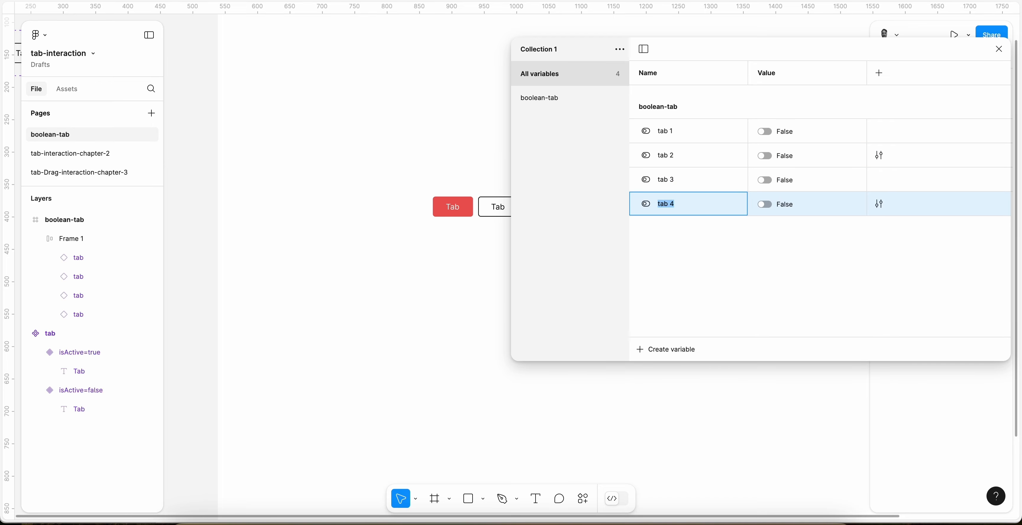
# Set the "tab 1" boolean variable to True and close the local variables window
pyautogui.press('Return')
pyautogui.click(764, 131)
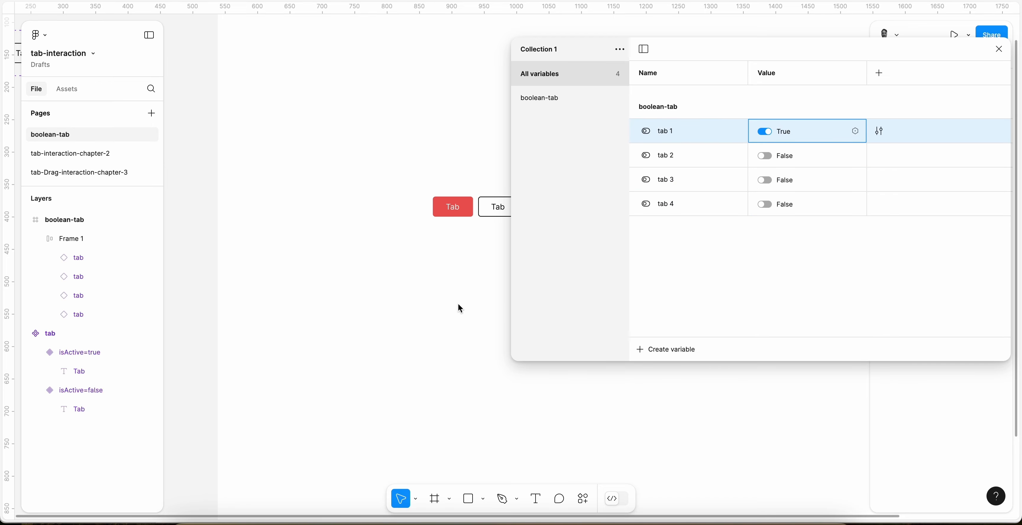
pyautogui.hscroll(3, 460, 308)
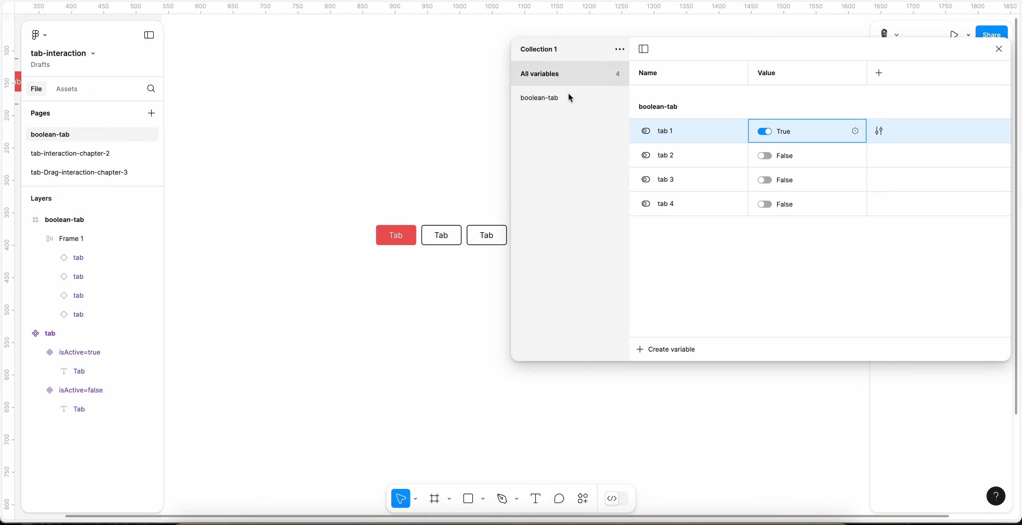
pyautogui.click(999, 49)
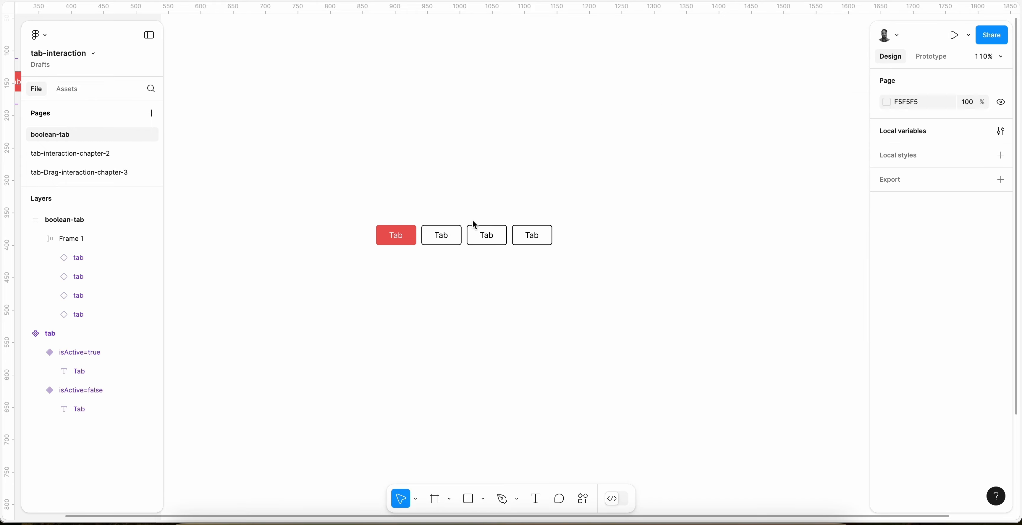
# Assign the boolean-tab variable "tab 1" to the isActive property of the first tab in the row
pyautogui.click(437, 241)
pyautogui.click(123, 257)
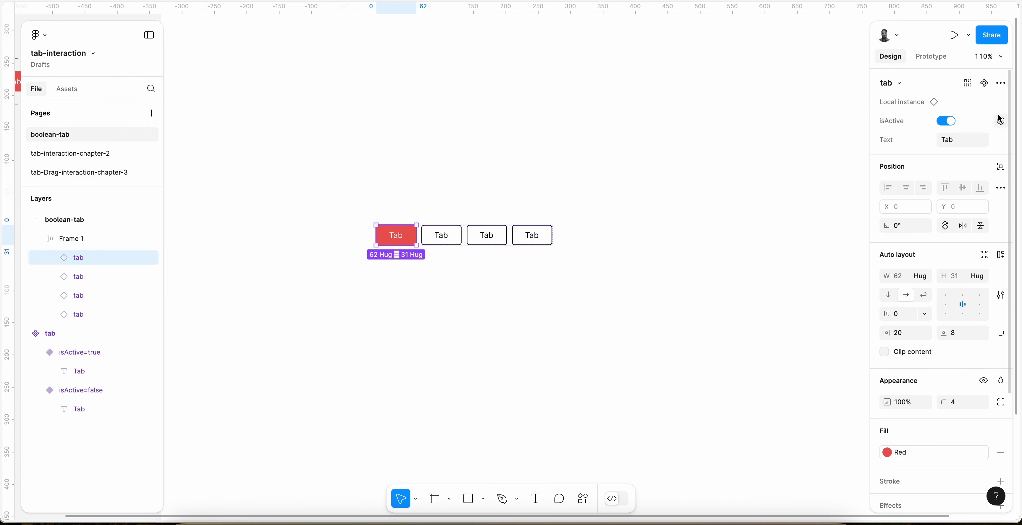
pyautogui.click(1000, 120)
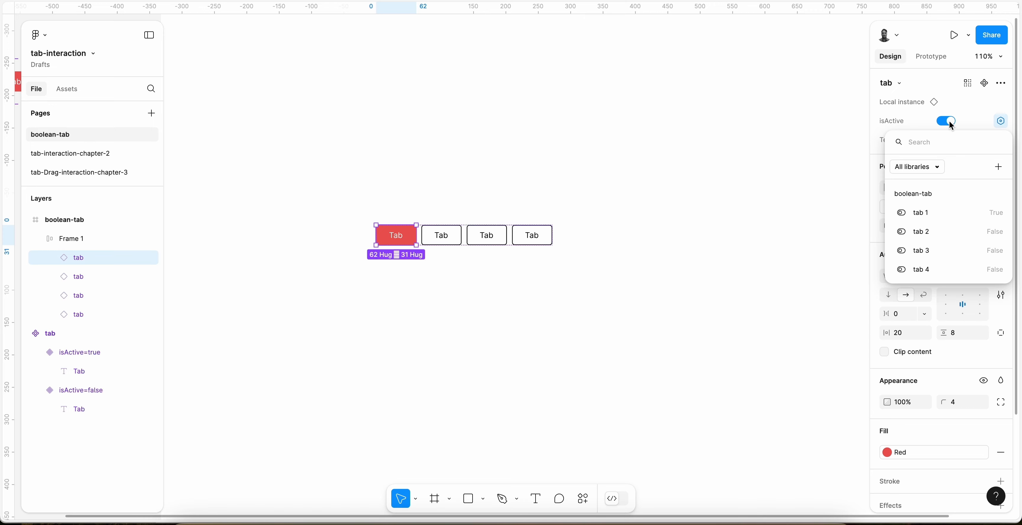
pyautogui.hscroll(-10, 491, 262)
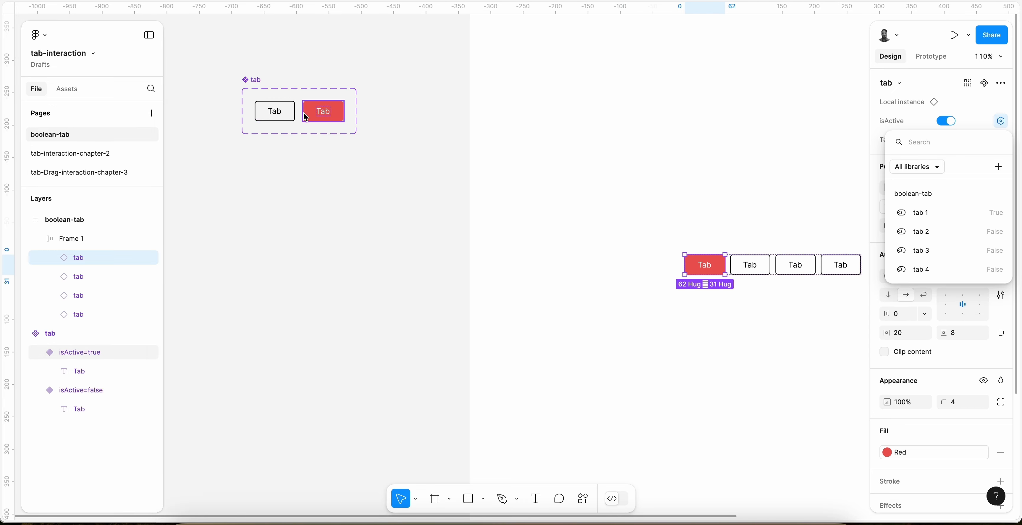
pyautogui.hscroll(10, 424, 169)
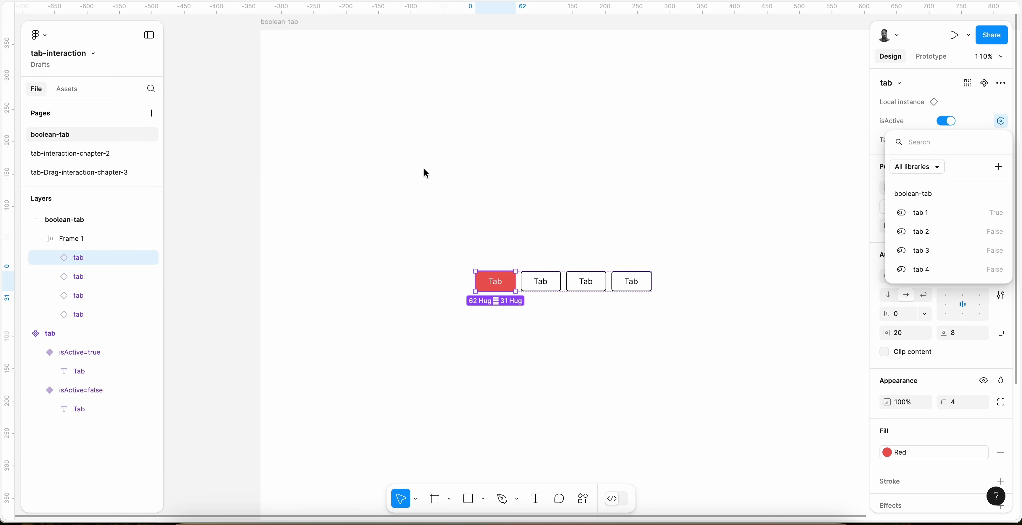
pyautogui.click(941, 211)
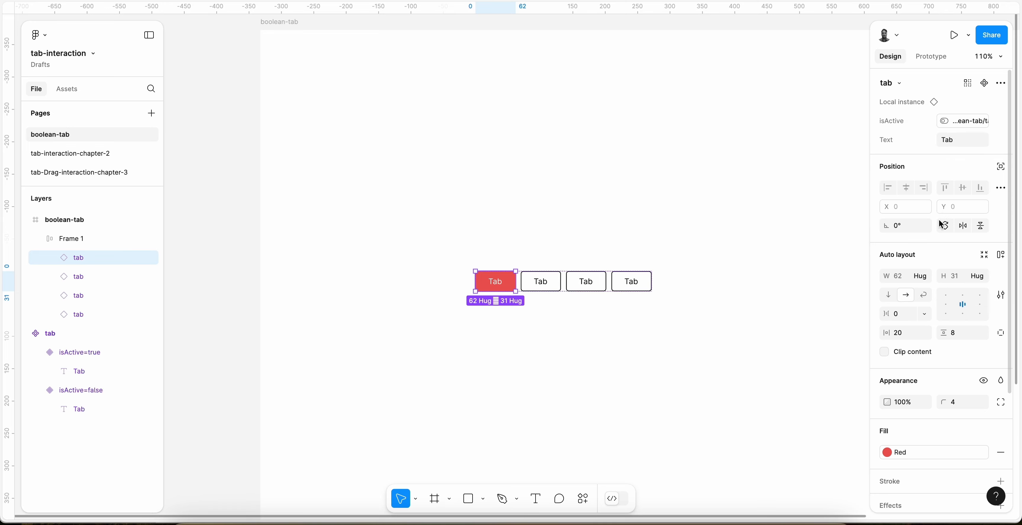
# Assign the variables "tab 2", "tab 3" and "tab 4" to the isActive properties of the second, third and fourth tabs respectively
pyautogui.click(544, 284)
pyautogui.click(1001, 120)
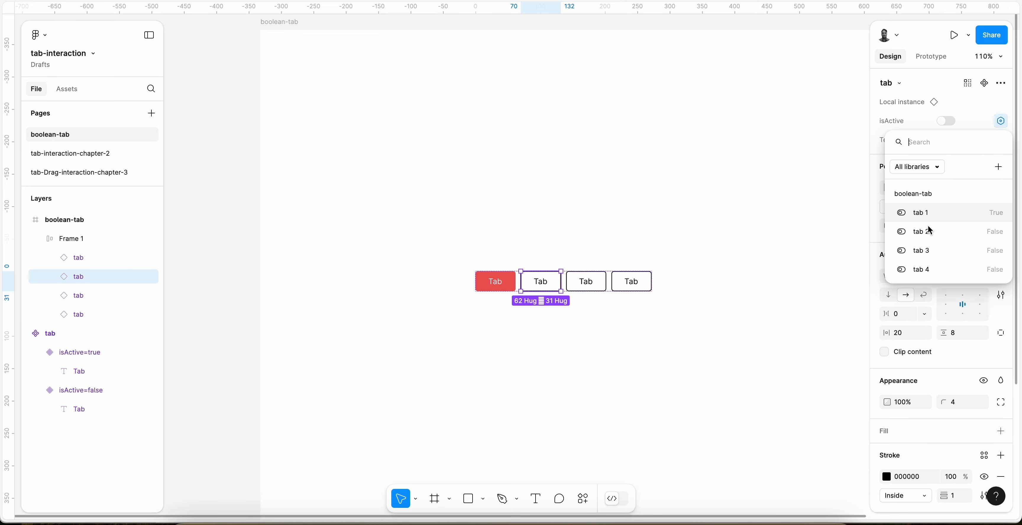
pyautogui.click(927, 229)
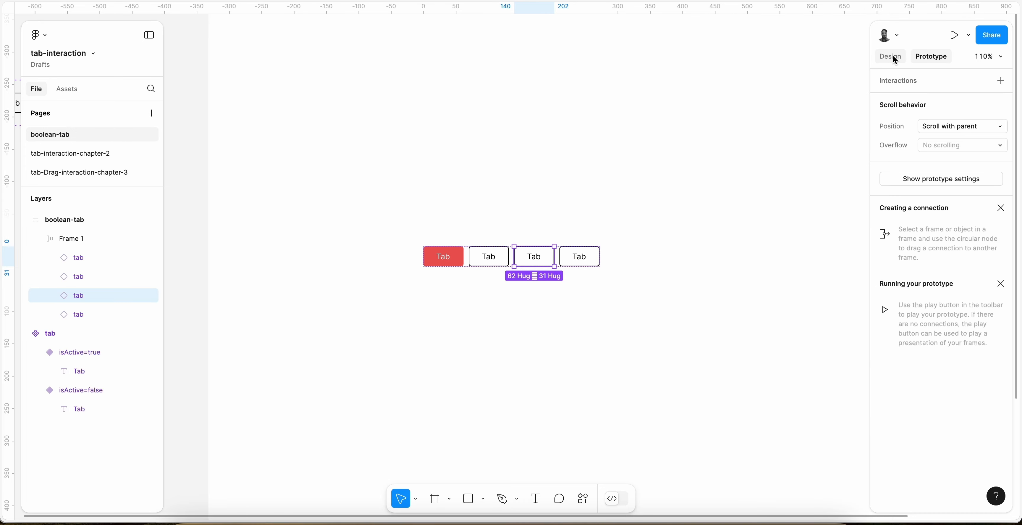
pyautogui.click(890, 56)
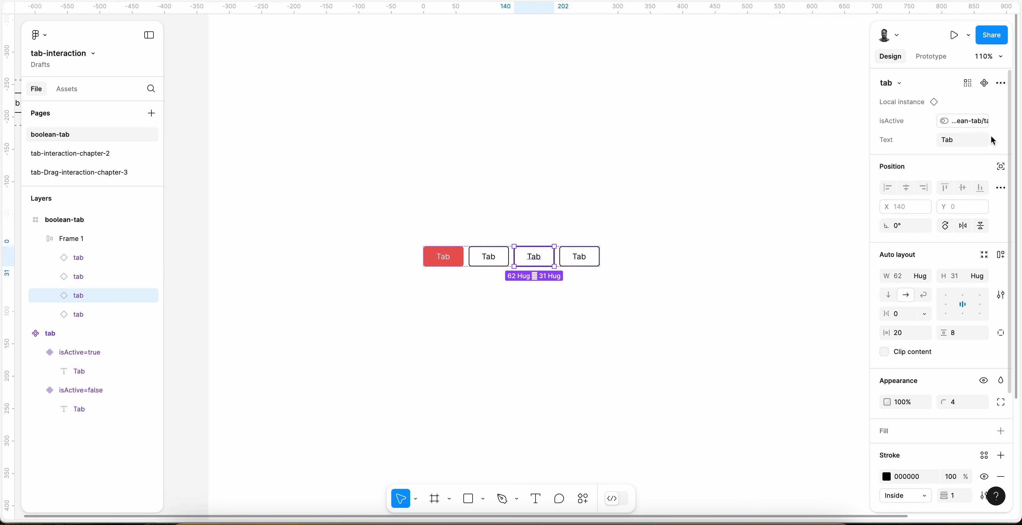
pyautogui.click(592, 257)
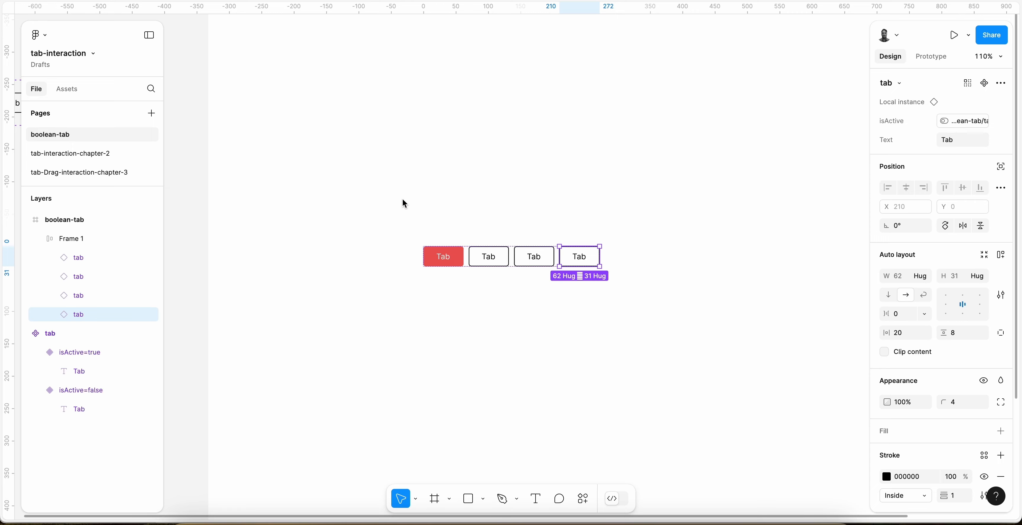
pyautogui.click(372, 213)
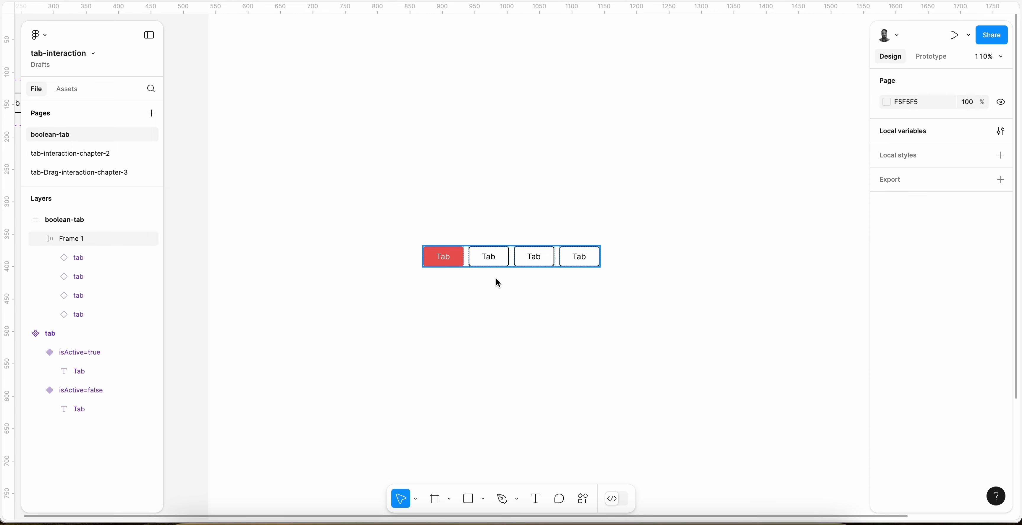
# Add an on-click interaction to the first tab that sets the variable "tab 1" to true
pyautogui.click(80, 257)
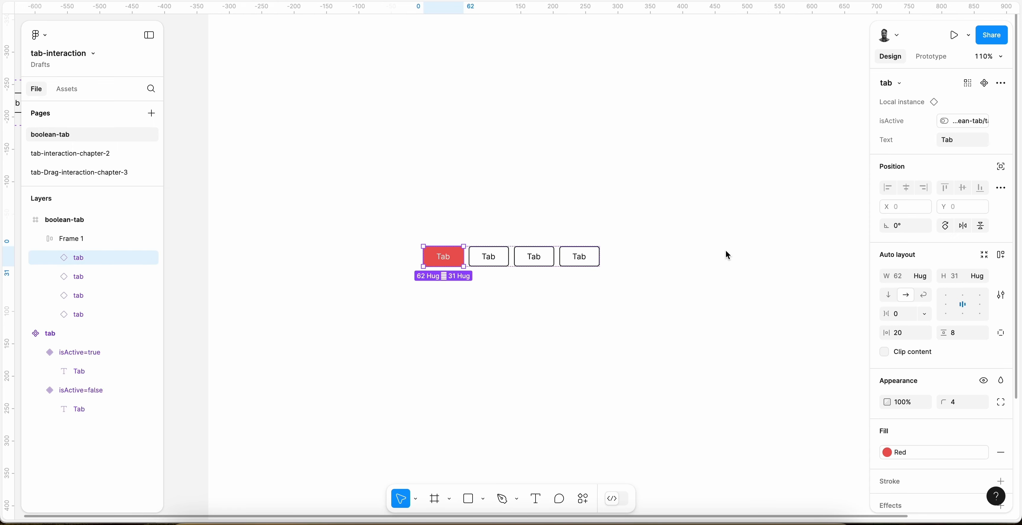
pyautogui.click(930, 57)
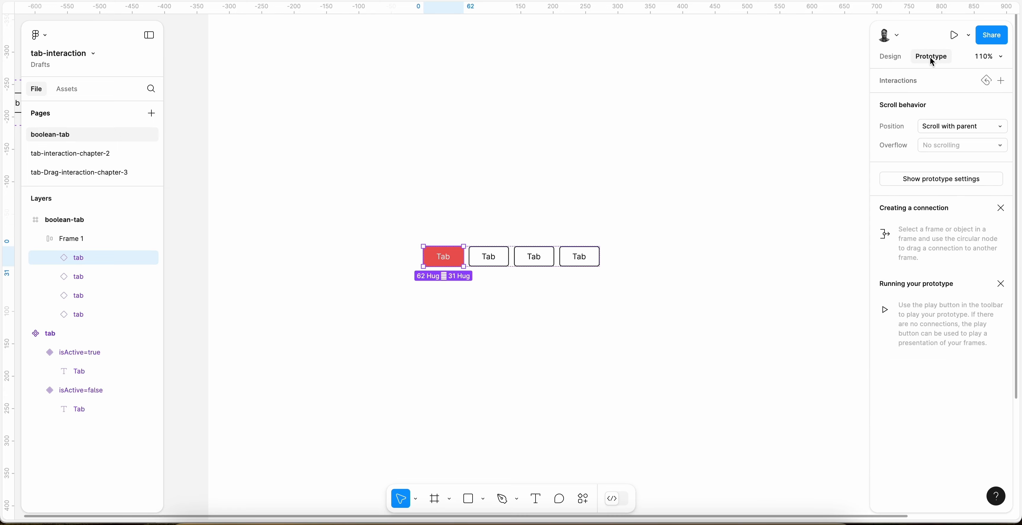
pyautogui.click(1001, 81)
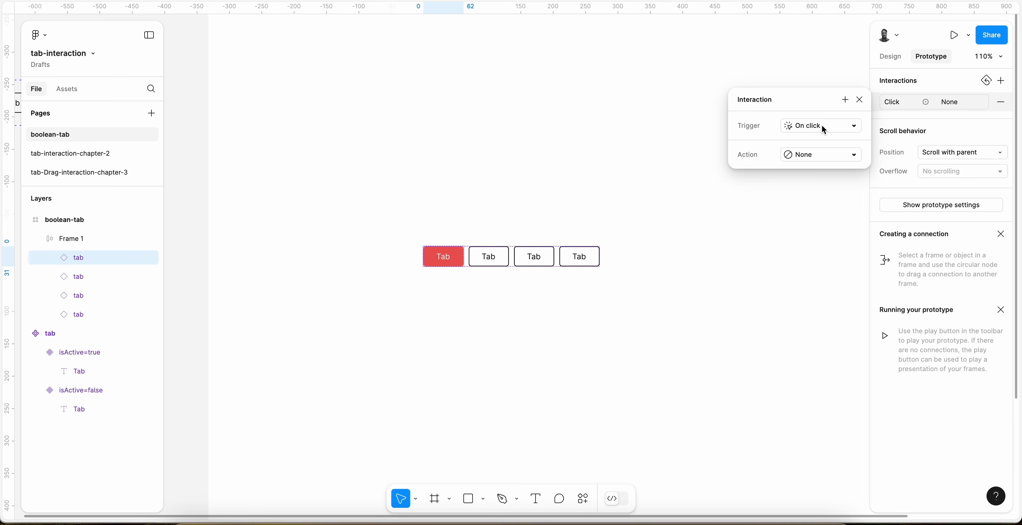
pyautogui.click(808, 154)
pyautogui.click(807, 311)
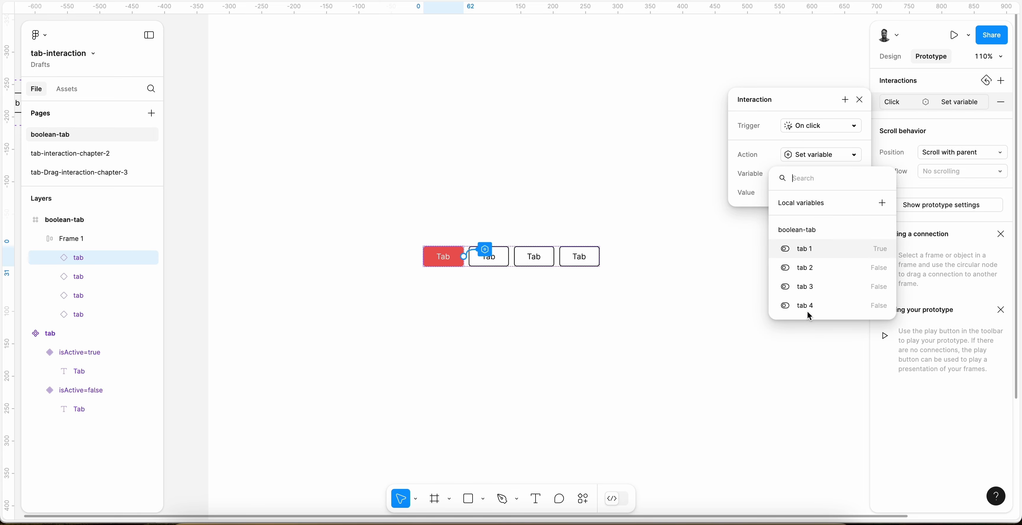
pyautogui.click(815, 250)
pyautogui.click(798, 247)
pyautogui.click(756, 181)
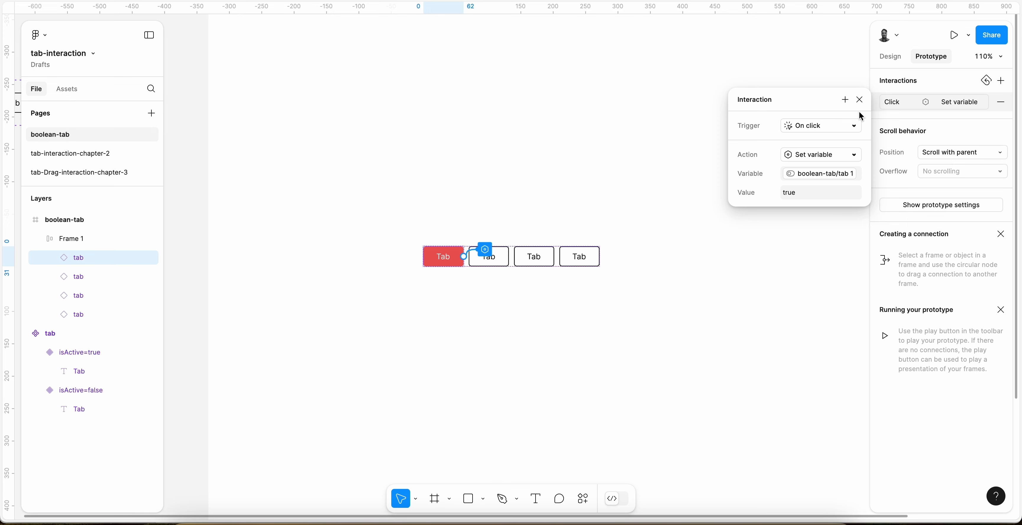
# Add a Set variable action to the first tab's click interaction that sets "tab 2" to false
pyautogui.click(846, 100)
pyautogui.click(842, 258)
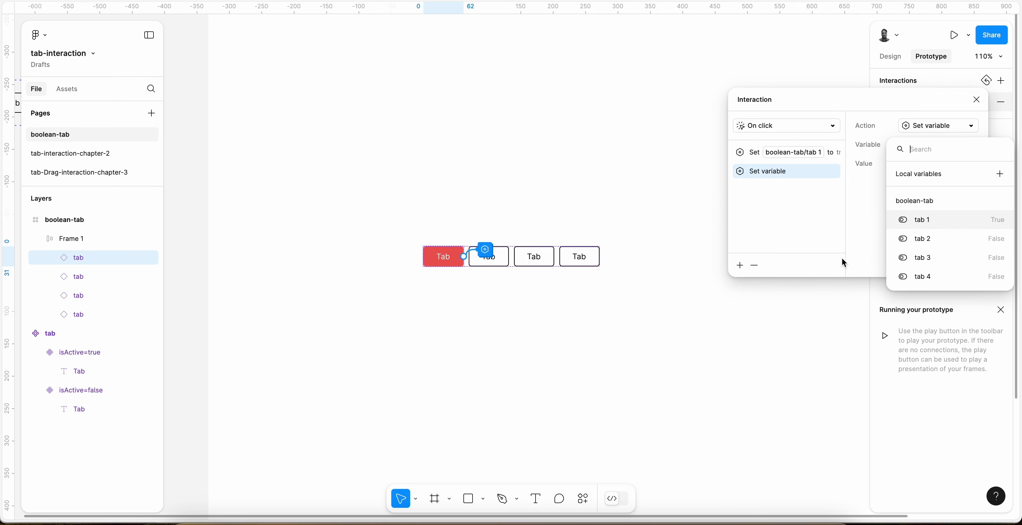
pyautogui.click(924, 239)
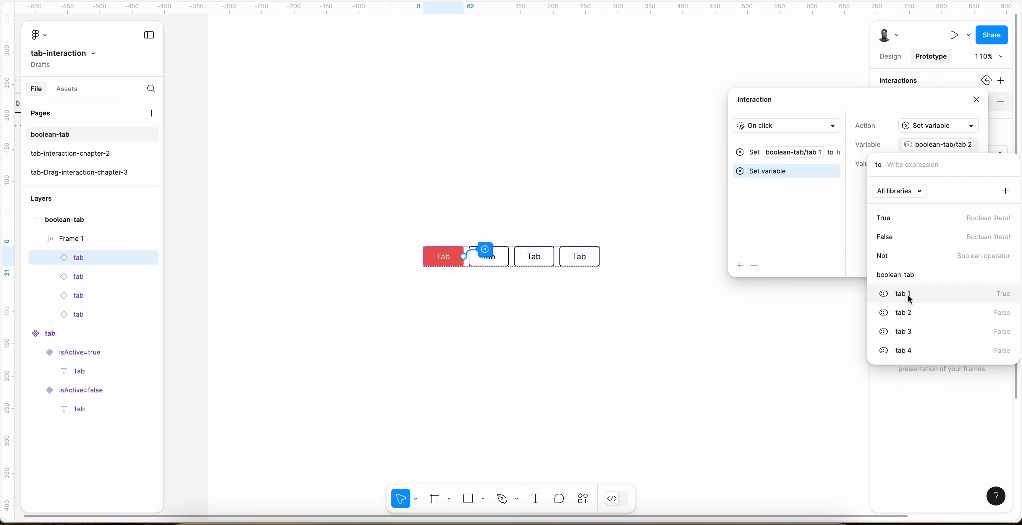
pyautogui.click(895, 238)
pyautogui.click(749, 265)
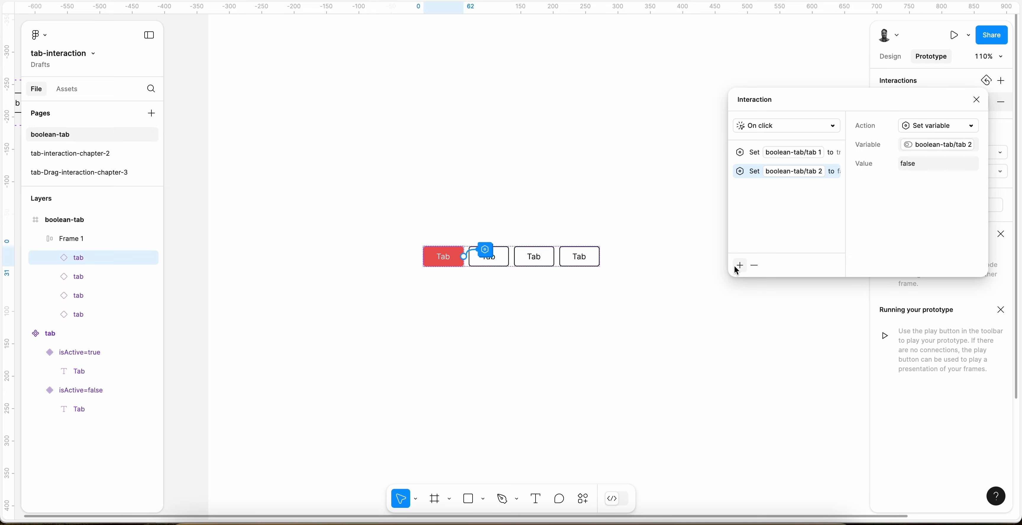
# Add a Set variable action to the first tab's click interaction that sets "tab 3" to false
pyautogui.click(735, 266)
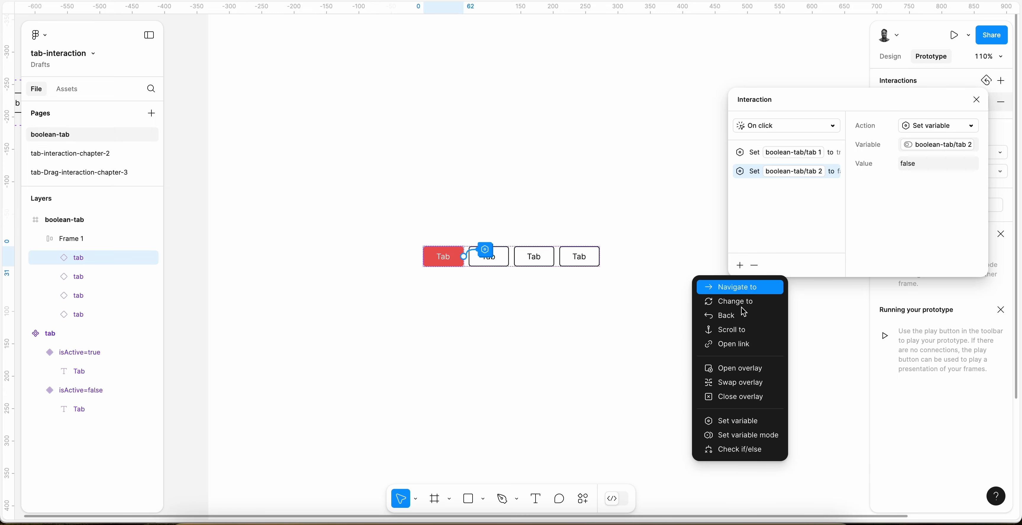
pyautogui.click(750, 424)
pyautogui.click(946, 262)
pyautogui.click(885, 238)
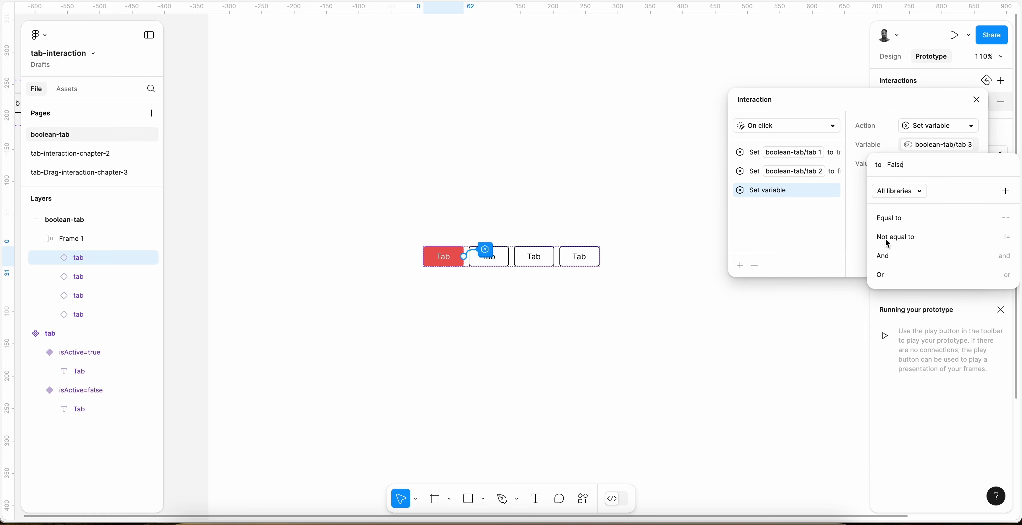
pyautogui.press('Return')
# Add a Set variable action to the first tab's click interaction that sets "tab 4" to false
pyautogui.click(739, 265)
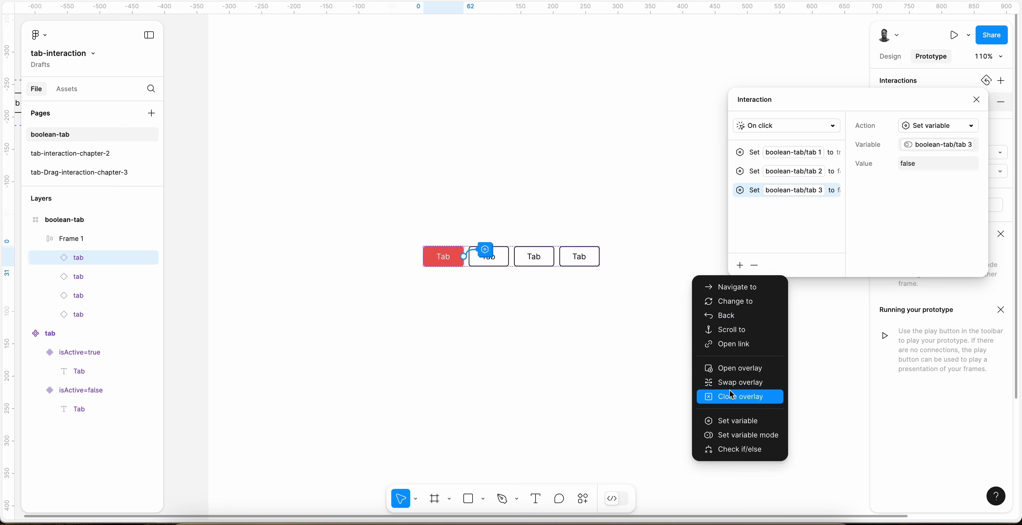
pyautogui.click(737, 420)
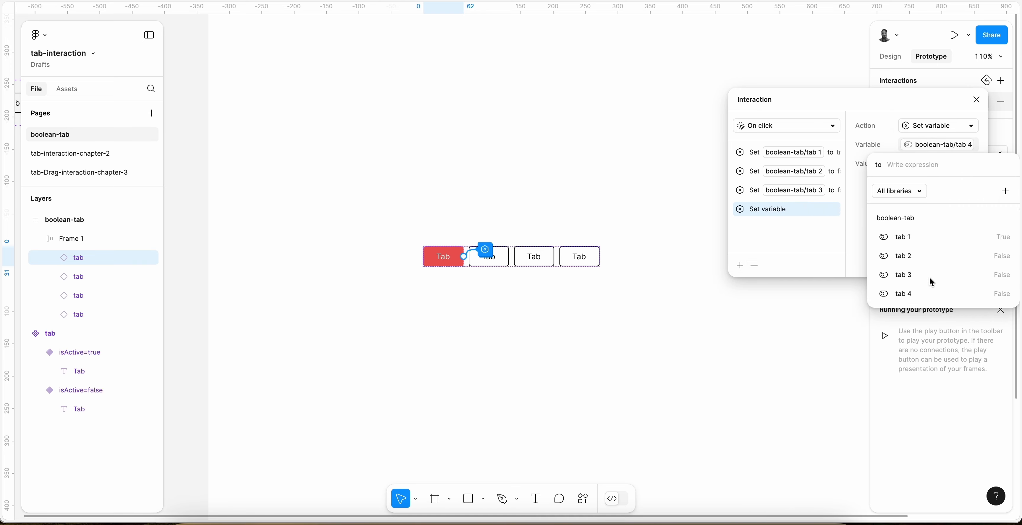
pyautogui.click(909, 233)
pyautogui.press('Return')
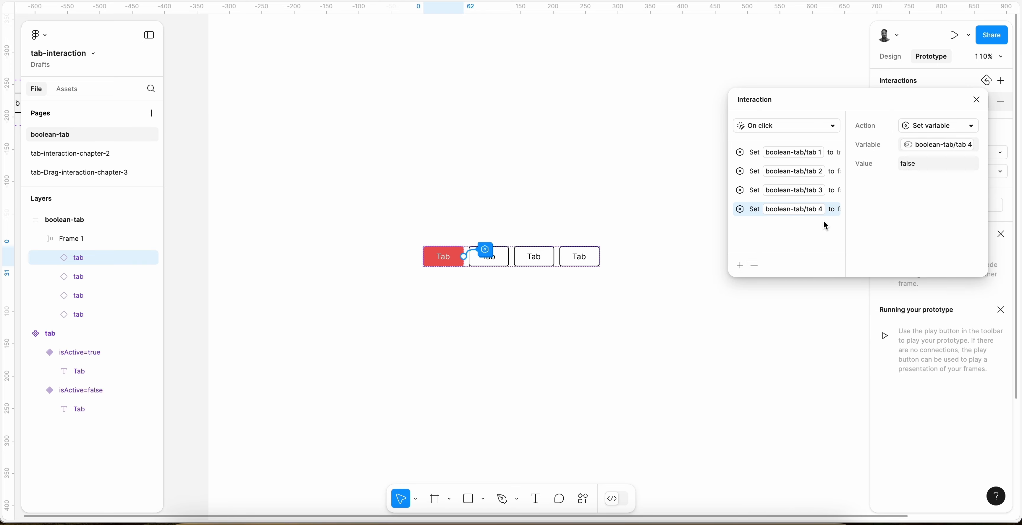
# Add an on-click interaction to the second tab that sets the variable "tab 2" to true
pyautogui.click(498, 265)
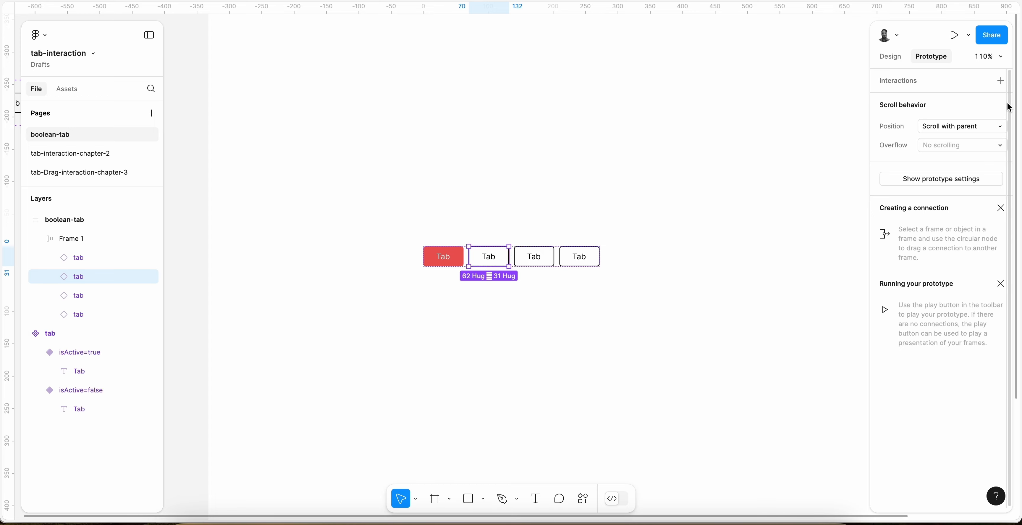
pyautogui.click(1000, 80)
pyautogui.click(816, 153)
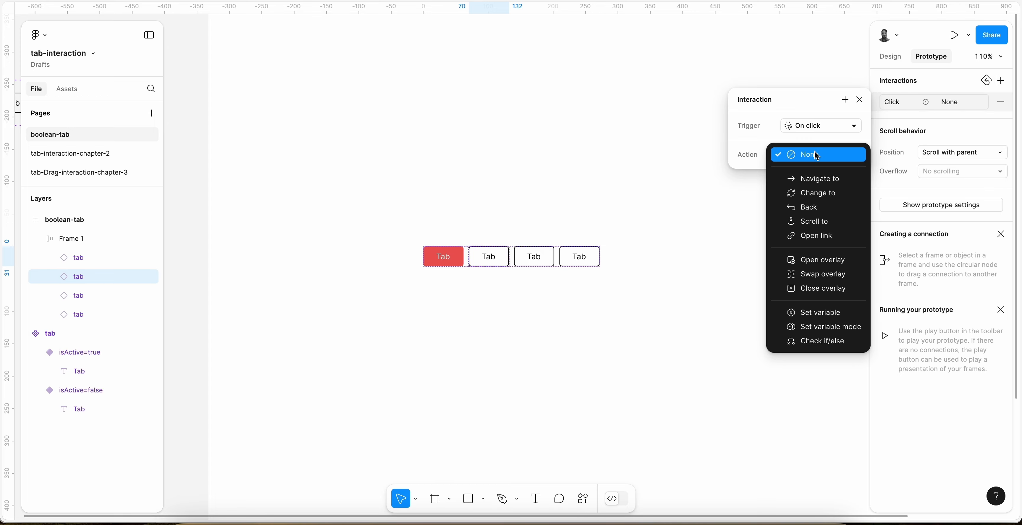
pyautogui.click(808, 312)
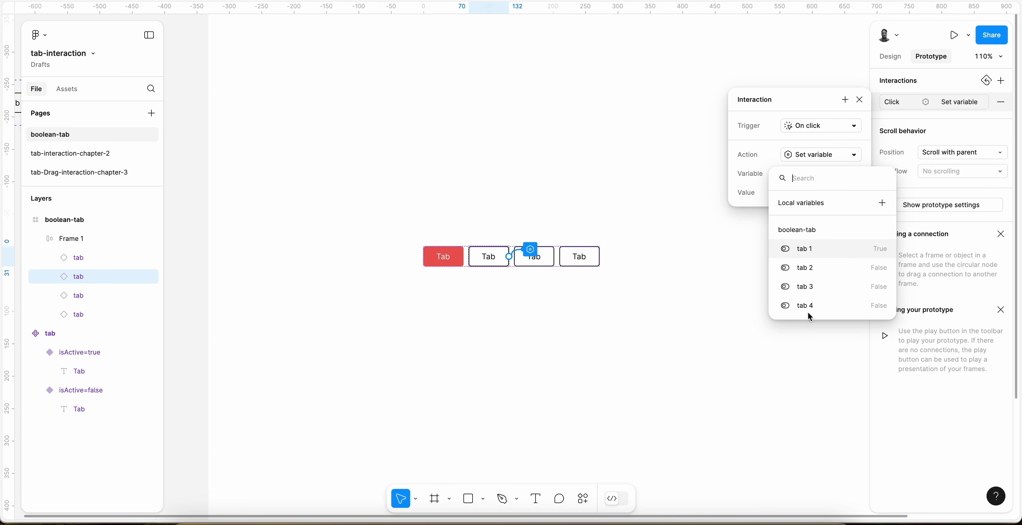
pyautogui.click(825, 267)
pyautogui.click(792, 247)
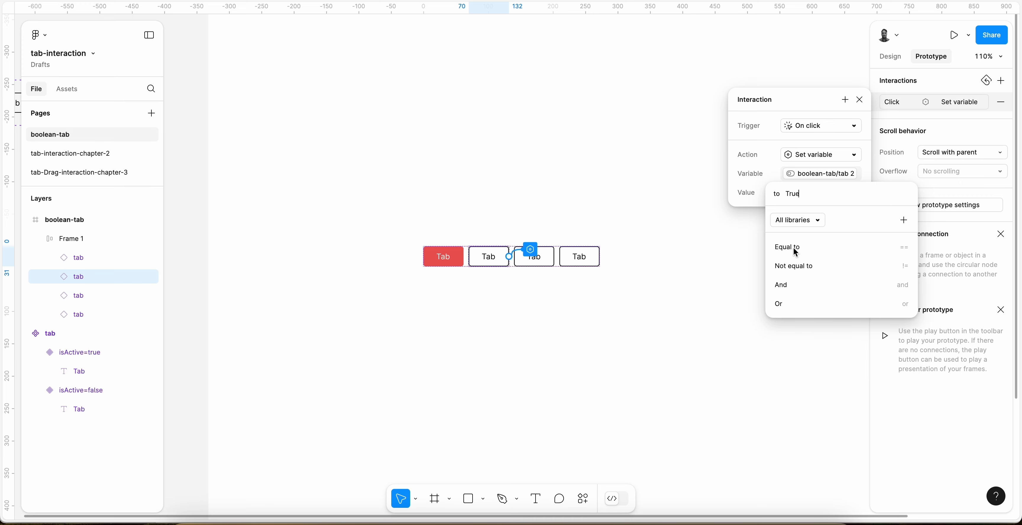
pyautogui.click(749, 191)
# Add a Set variable action to the second tab's click interaction that sets "tab 1" to false
pyautogui.click(844, 100)
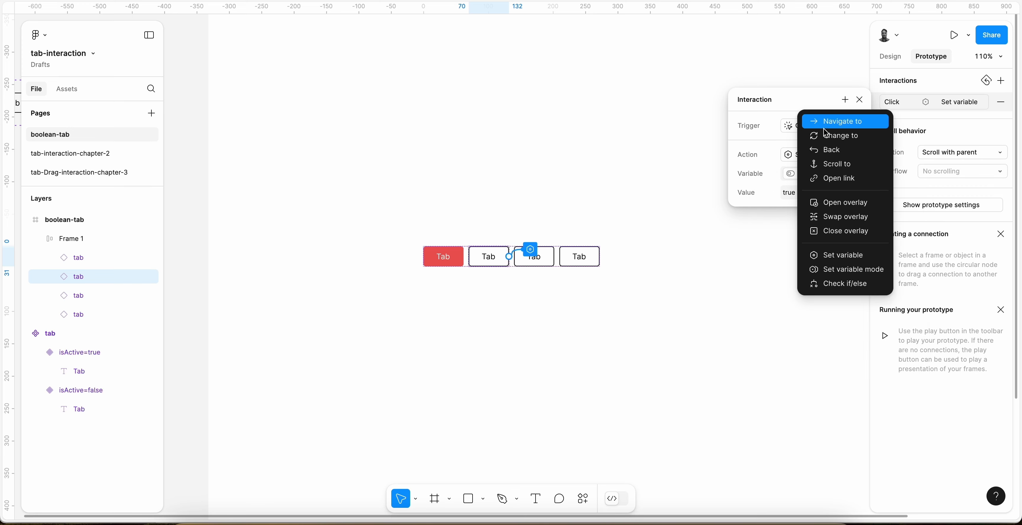
pyautogui.click(827, 265)
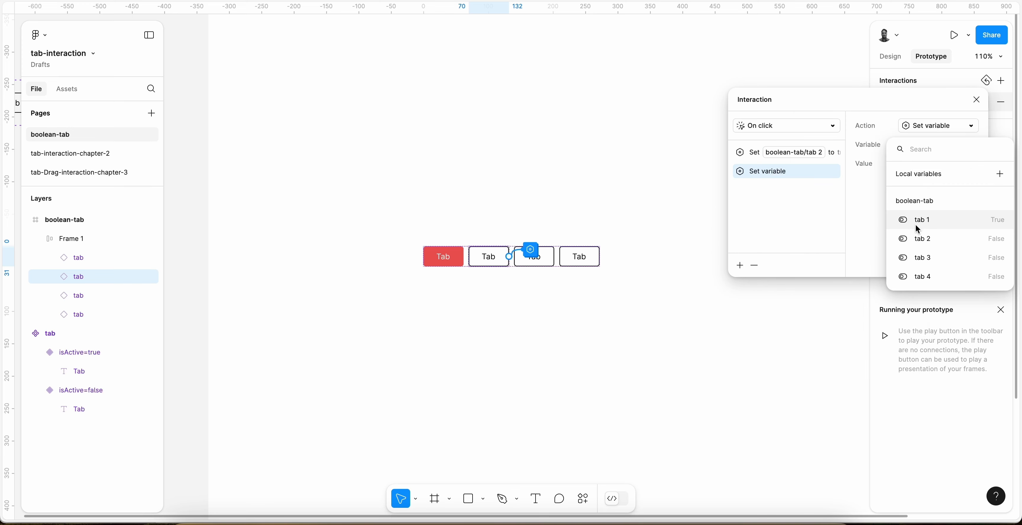
pyautogui.click(918, 223)
pyautogui.click(879, 235)
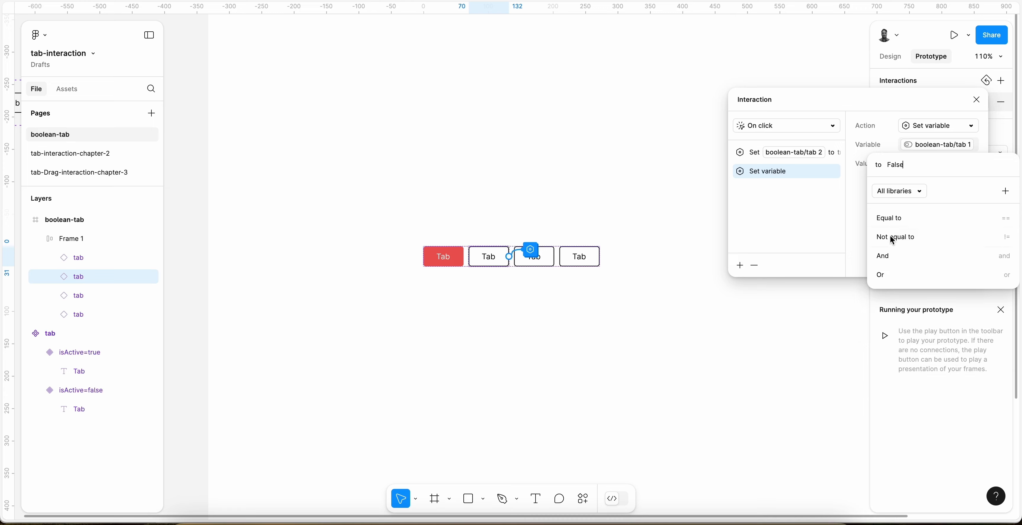
# Add a Set variable action to the second tab's click interaction that sets "tab 3" to false
pyautogui.click(740, 266)
pyautogui.click(735, 420)
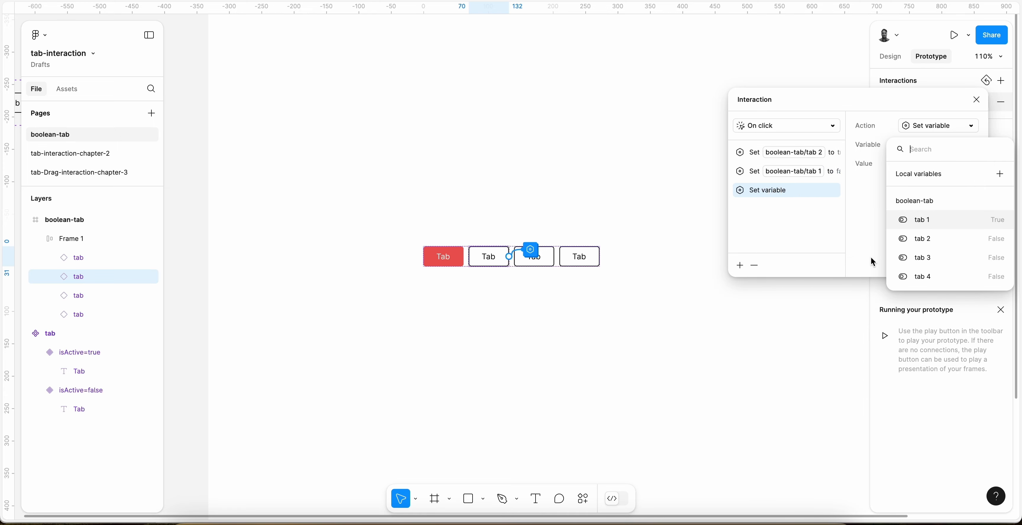
pyautogui.click(935, 259)
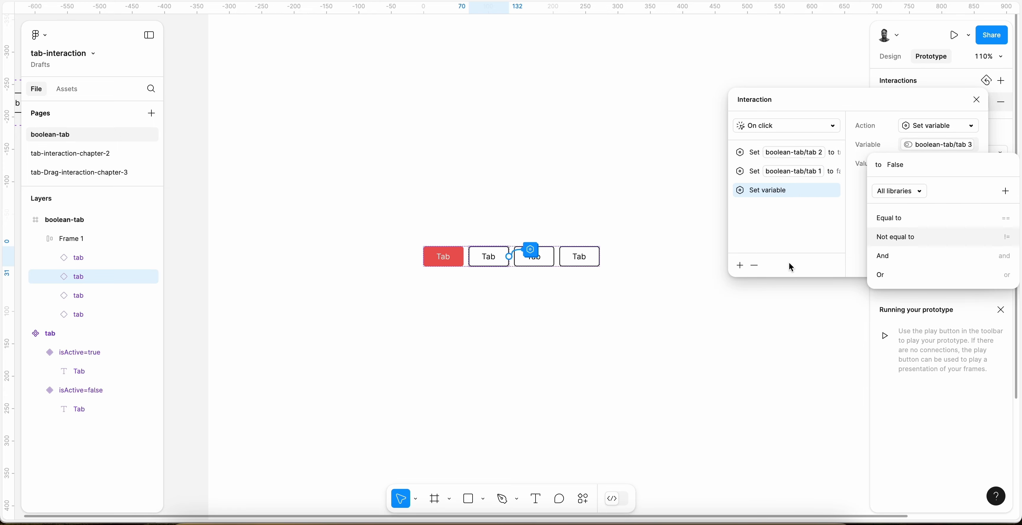
pyautogui.press('Return')
# Add a Set variable action to the second tab's click interaction that sets "tab 4" to false
pyautogui.click(740, 264)
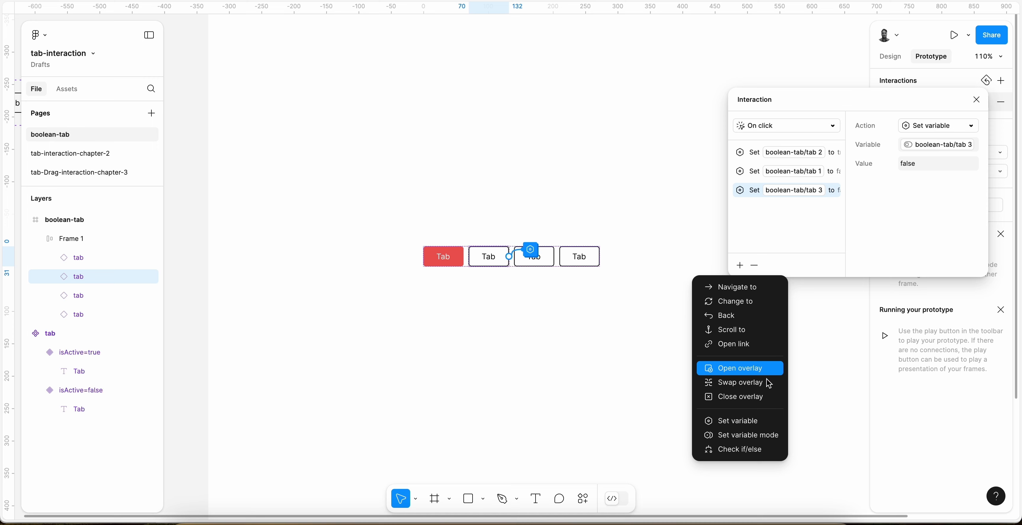
pyautogui.click(750, 421)
pyautogui.click(933, 277)
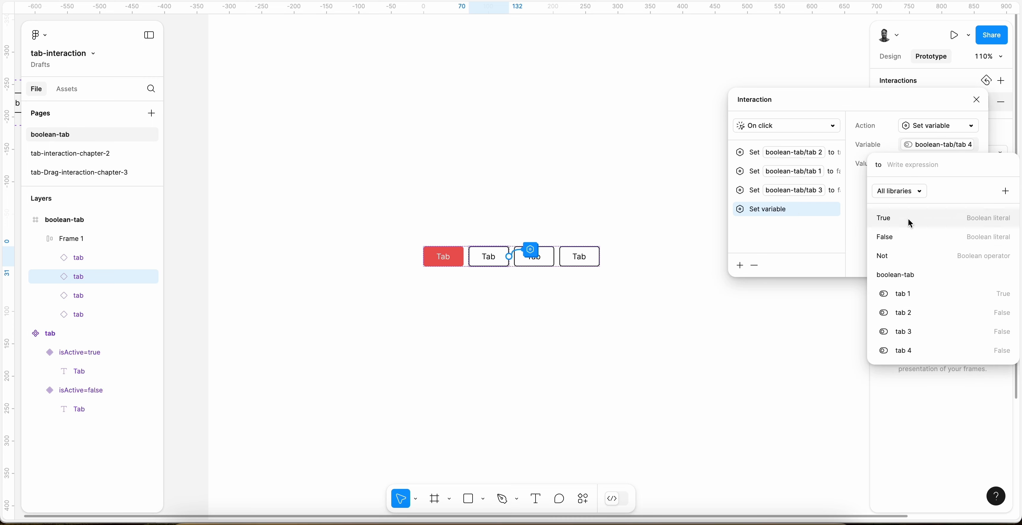
pyautogui.click(901, 237)
pyautogui.click(800, 257)
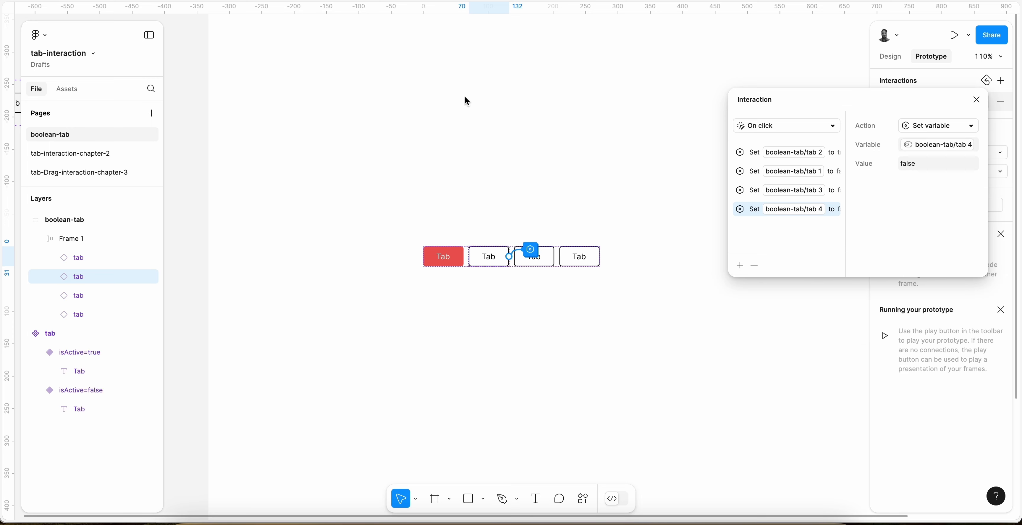
# Preview the boolean-tab frame as a prototype and test activating the second tab
pyautogui.scroll(-3, 286, 78)
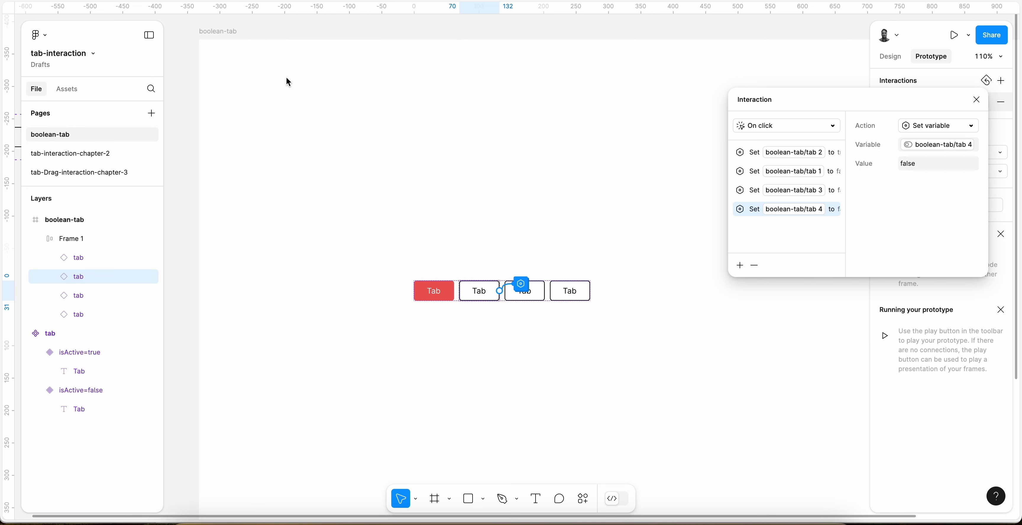
pyautogui.click(237, 39)
pyautogui.click(955, 35)
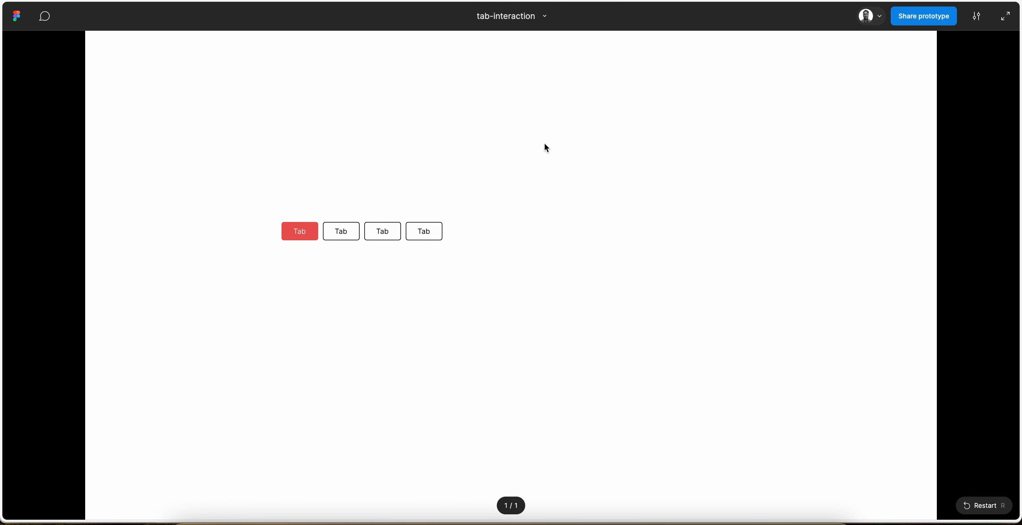
pyautogui.click(336, 234)
pyautogui.click(335, 232)
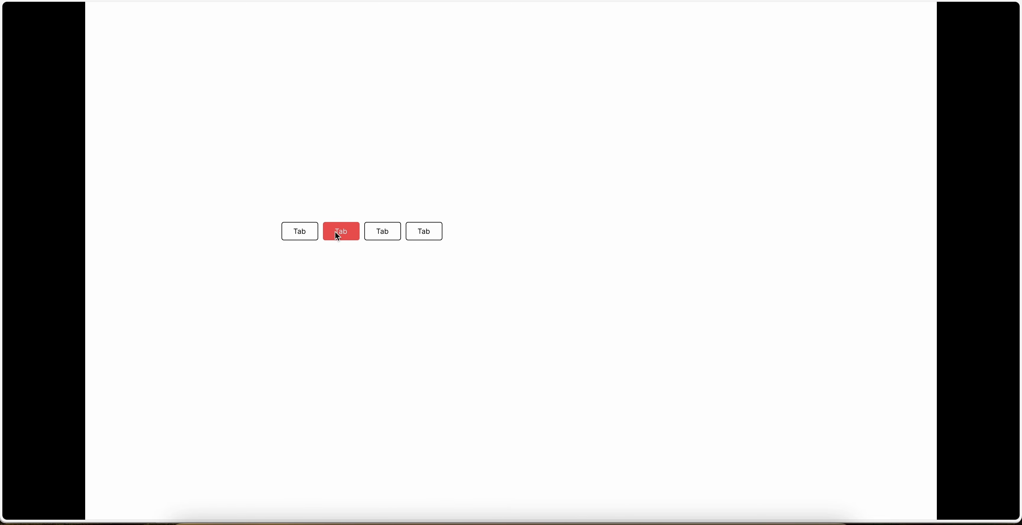
pyautogui.click(341, 232)
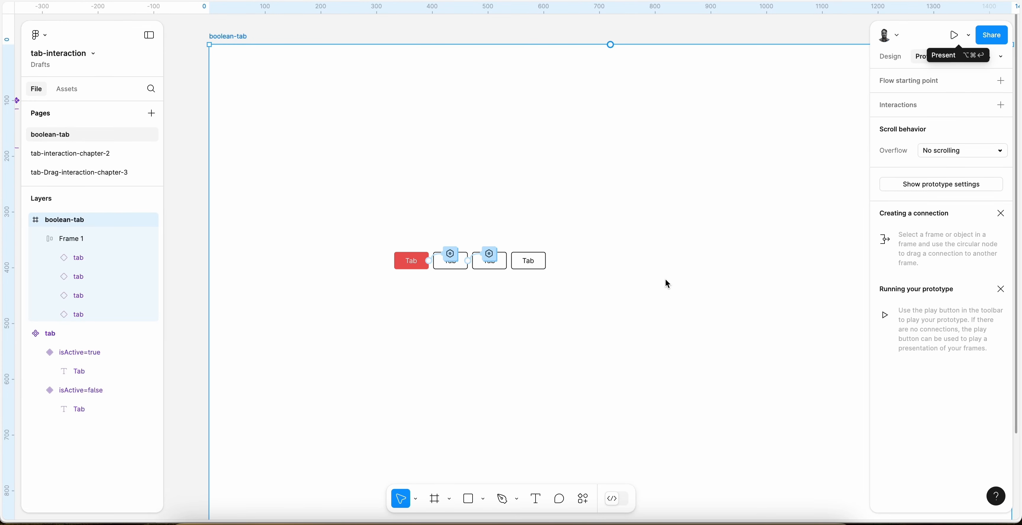
# Add an on-click interaction to the third tab that sets the variable "tab 3" to true
pyautogui.click(504, 266)
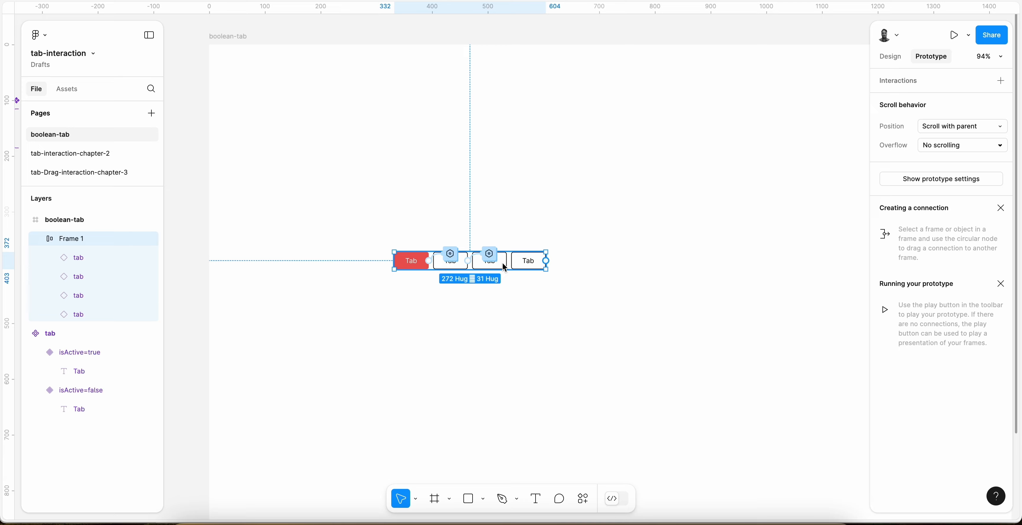
pyautogui.click(103, 296)
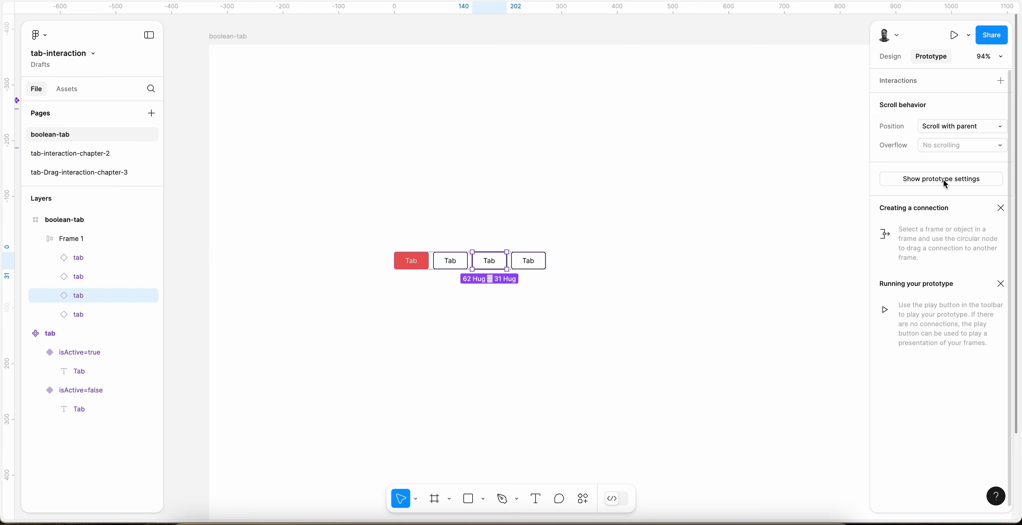
pyautogui.click(1001, 81)
pyautogui.click(817, 155)
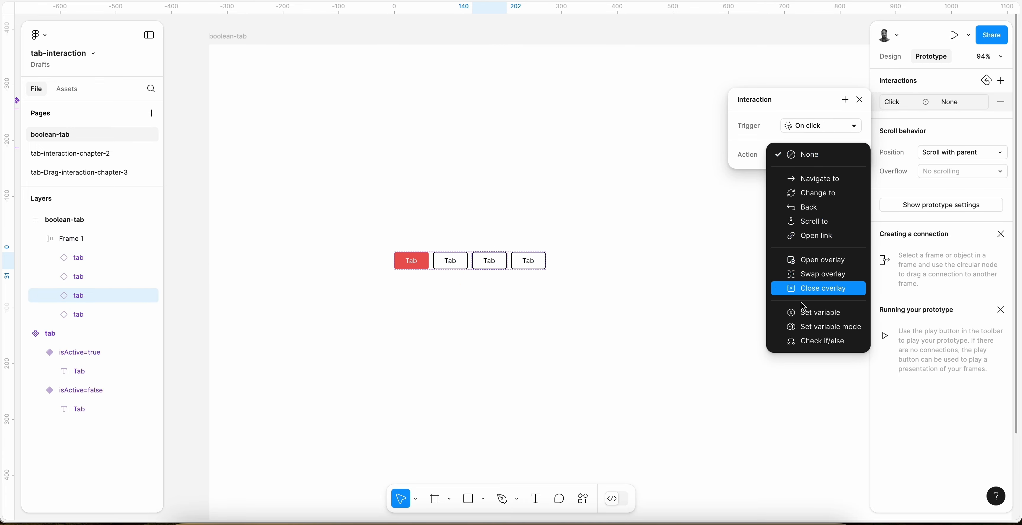
pyautogui.click(813, 318)
pyautogui.click(792, 286)
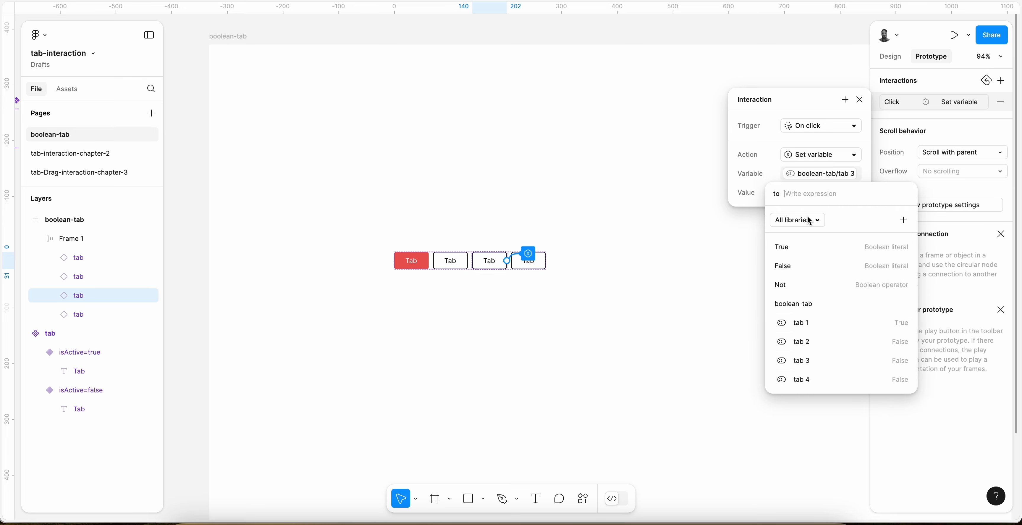
pyautogui.click(785, 250)
pyautogui.click(763, 161)
# Add a Set variable action to the third tab's click interaction that sets "tab 1" to false
pyautogui.click(846, 99)
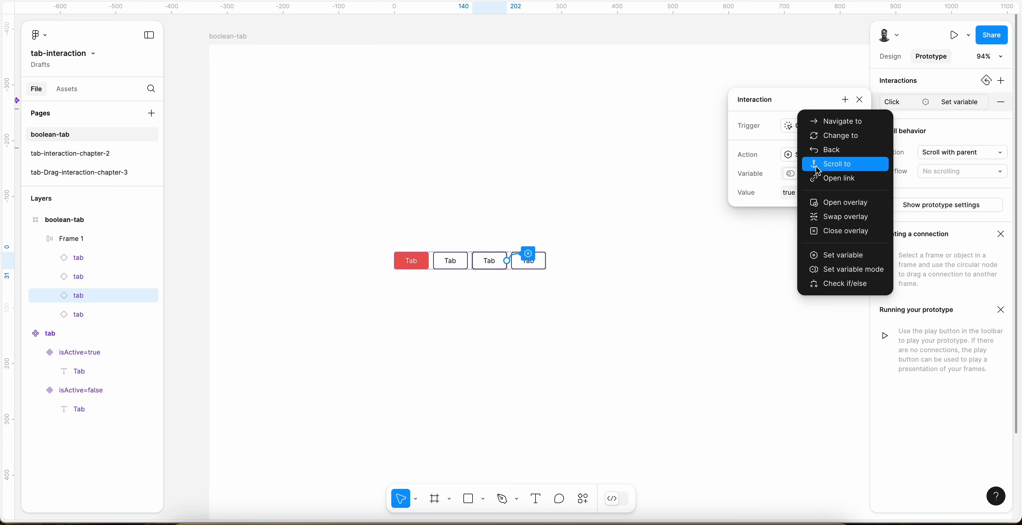
pyautogui.click(845, 263)
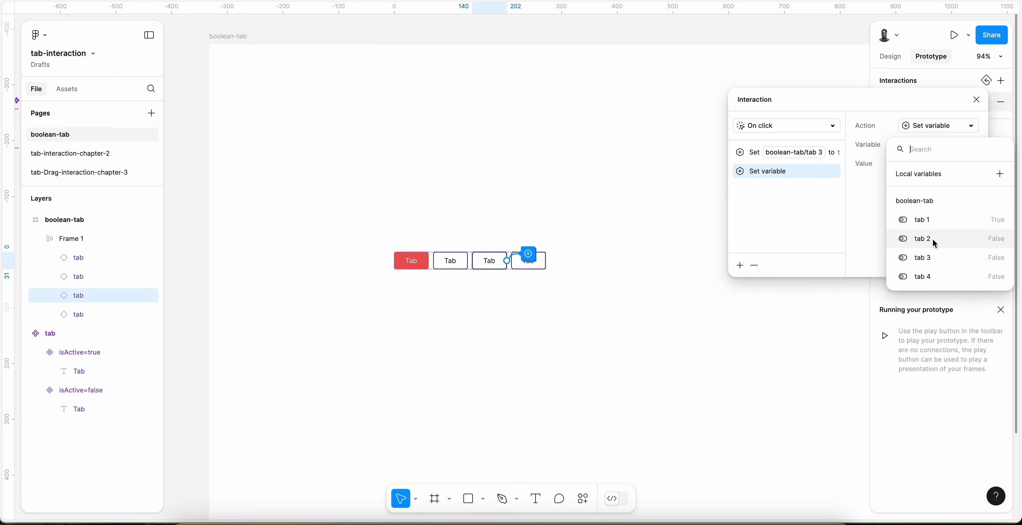
pyautogui.click(930, 220)
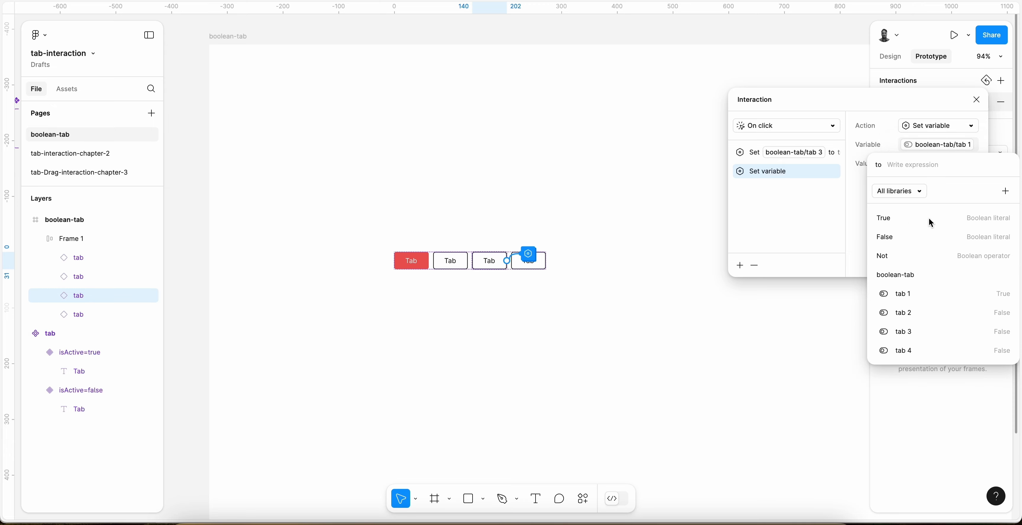
pyautogui.click(905, 237)
pyautogui.click(755, 255)
# Add a Set variable action to the third tab's click interaction that sets "tab 2" to false
pyautogui.click(738, 269)
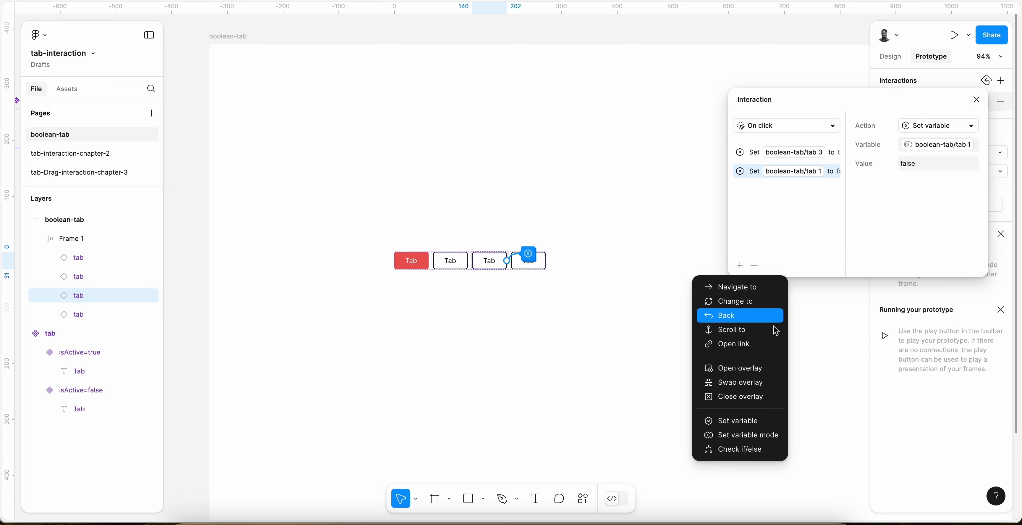
pyautogui.click(754, 421)
pyautogui.click(920, 238)
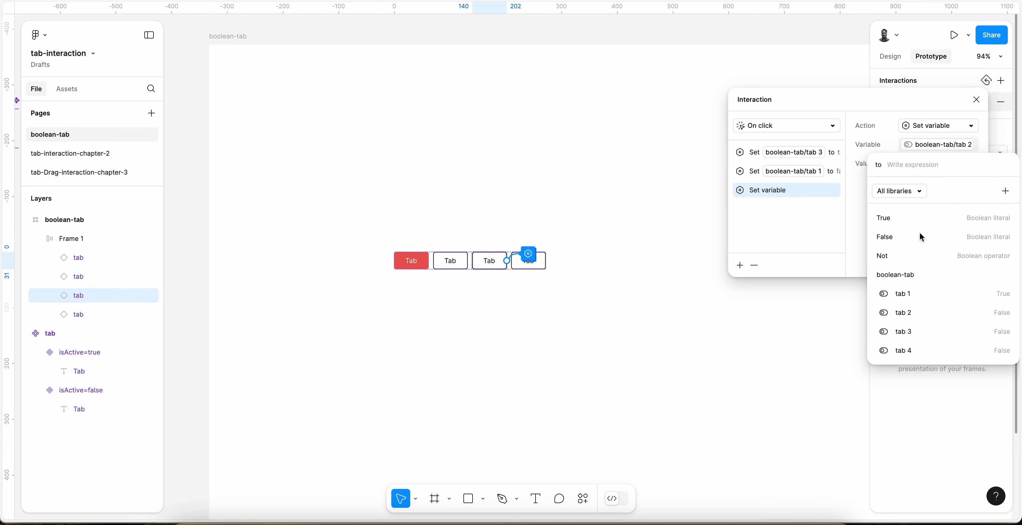
pyautogui.click(910, 237)
pyautogui.click(802, 241)
# Add a Set variable action to the third tab's click interaction that sets "tab 4" to false
pyautogui.click(740, 265)
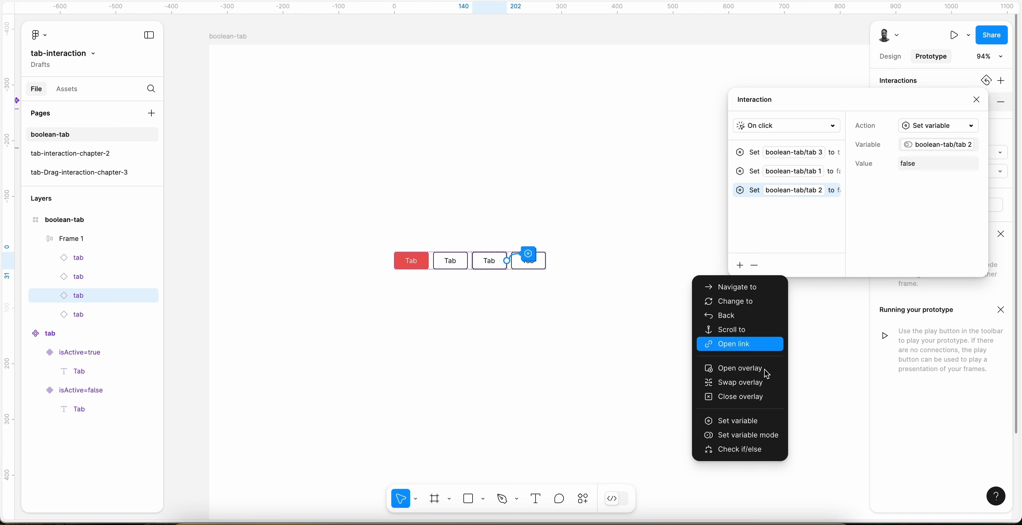
pyautogui.click(754, 421)
pyautogui.click(930, 279)
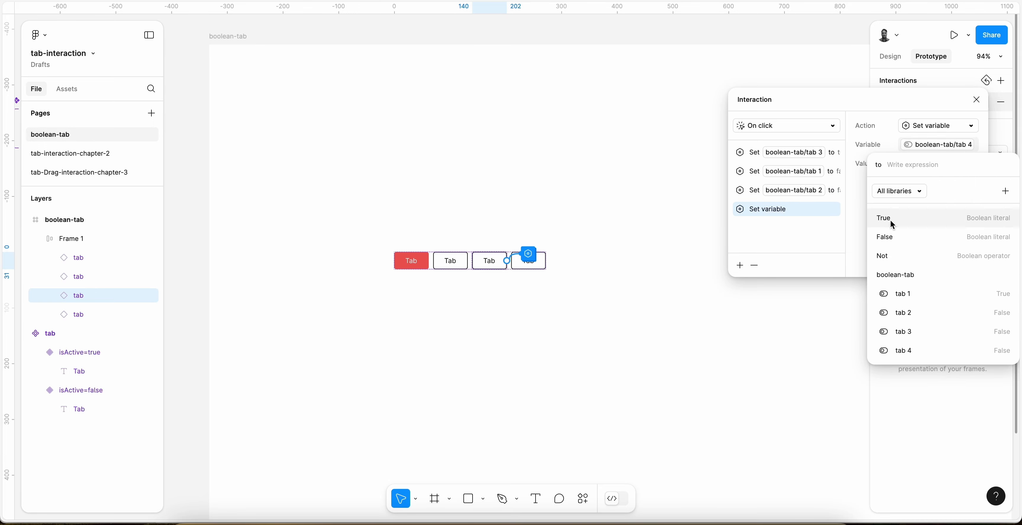
pyautogui.click(883, 237)
pyautogui.click(798, 243)
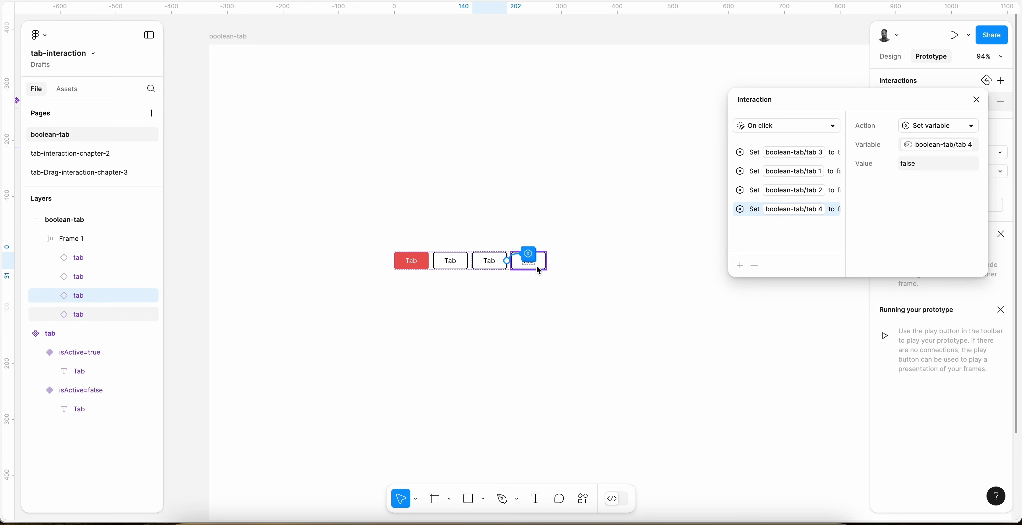
# Add an on-click interaction to the fourth tab that sets the variable "tab 1" to false
pyautogui.click(529, 260)
pyautogui.click(1001, 80)
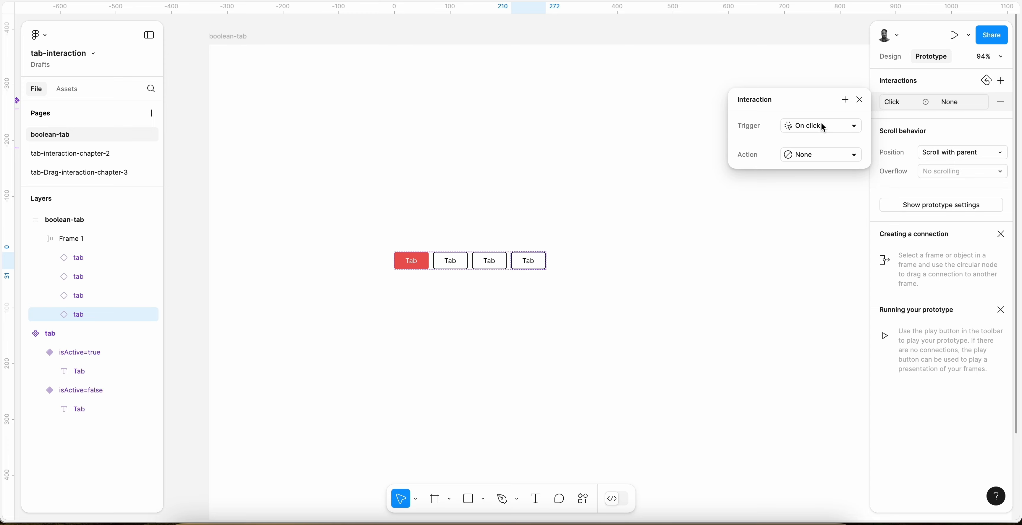
pyautogui.click(820, 154)
pyautogui.click(830, 318)
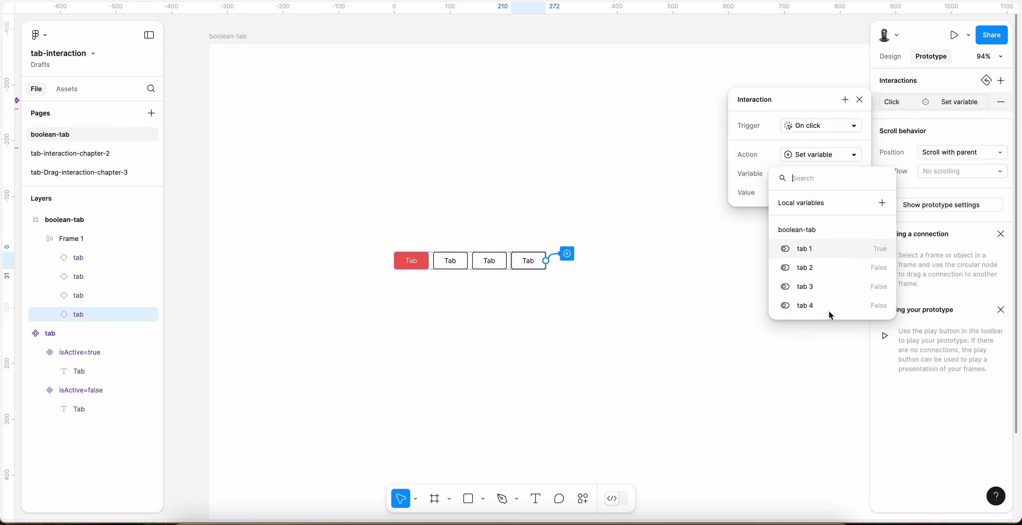
pyautogui.click(805, 248)
pyautogui.click(798, 265)
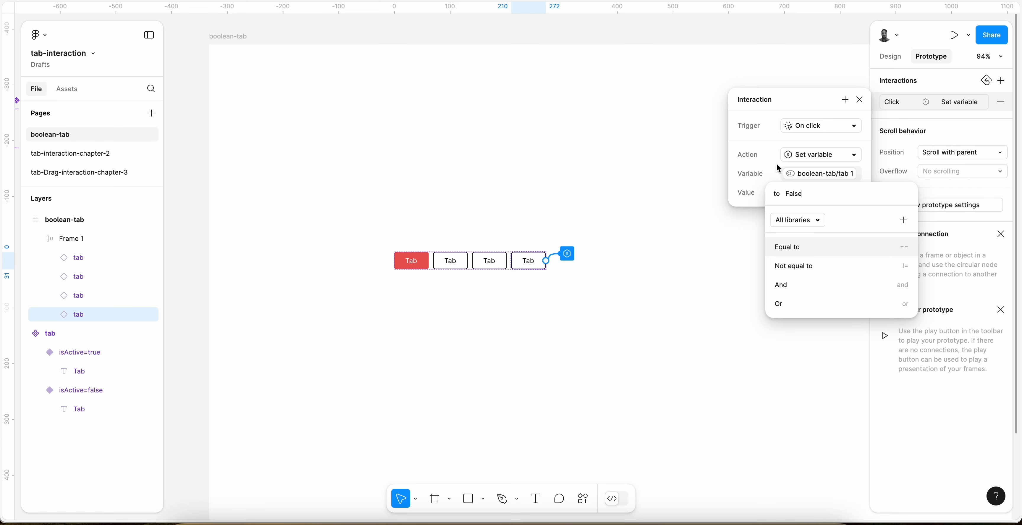
pyautogui.press('Escape')
# Add a Set variable action to the fourth tab's click interaction that sets "tab 2" to false
pyautogui.click(845, 100)
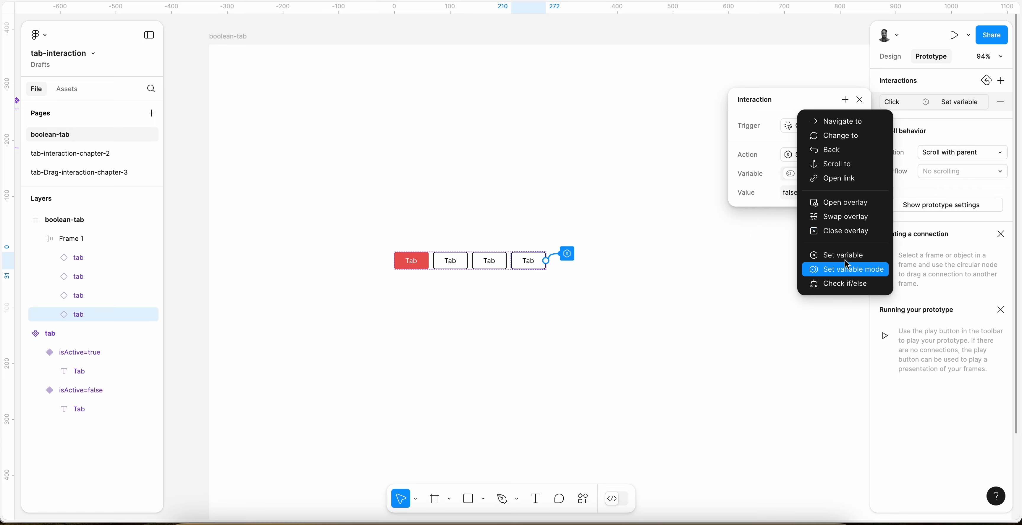
pyautogui.click(848, 255)
pyautogui.click(795, 236)
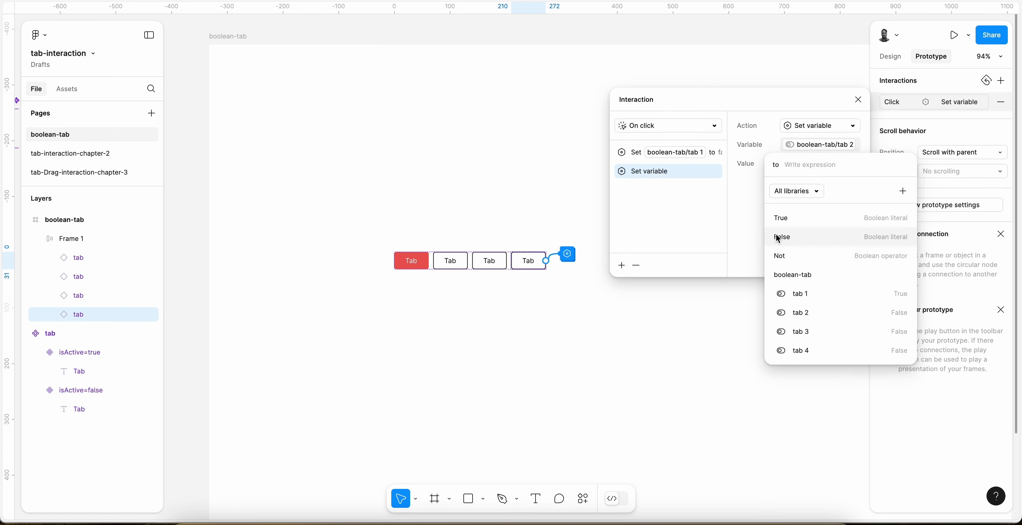
pyautogui.click(785, 243)
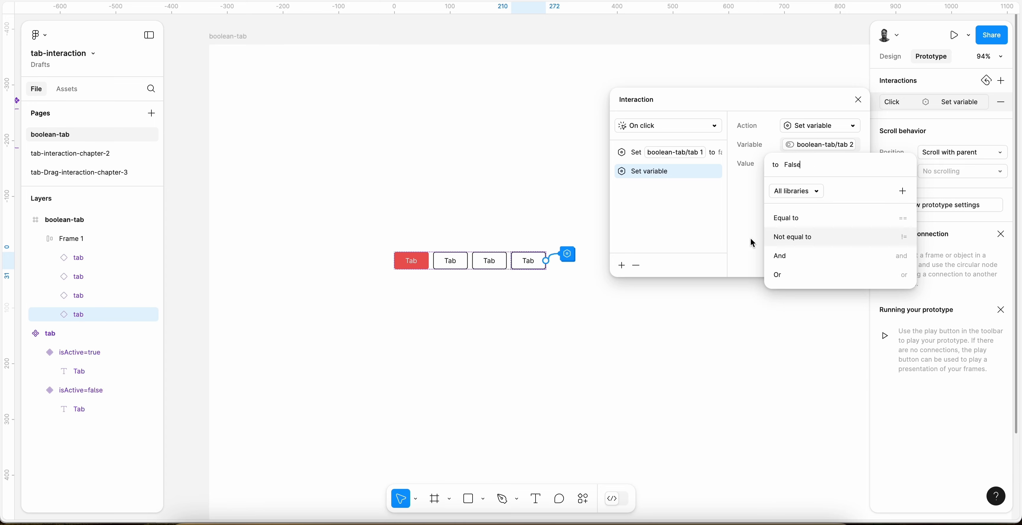
pyautogui.press('Escape')
# Add a Set variable action to the fourth tab's click interaction that sets "tab 3" to false
pyautogui.click(622, 265)
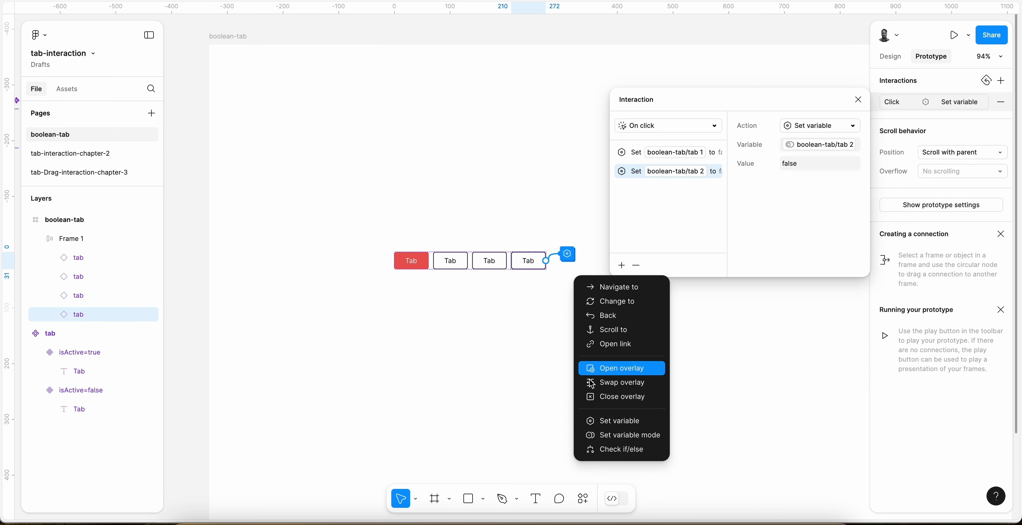
pyautogui.click(620, 421)
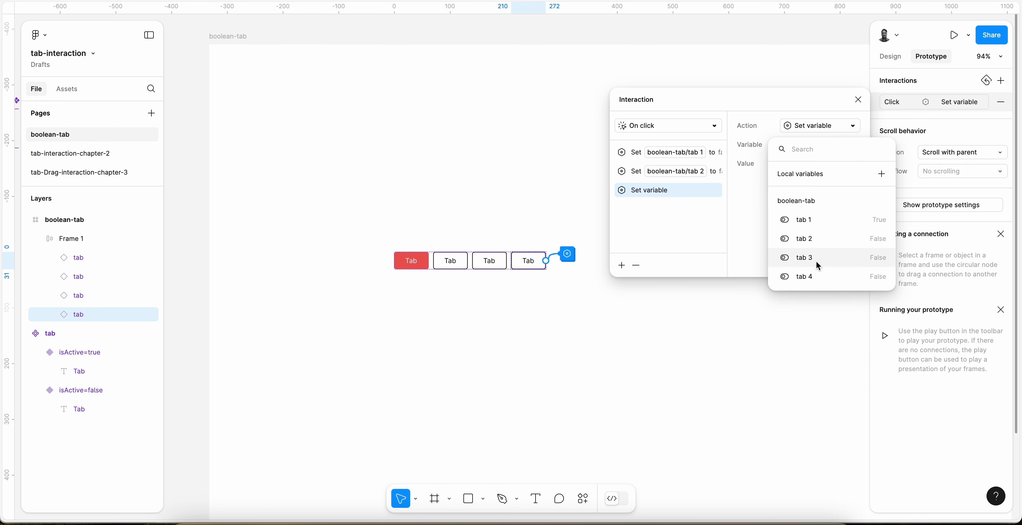
pyautogui.click(799, 259)
pyautogui.click(785, 237)
pyautogui.press('Escape')
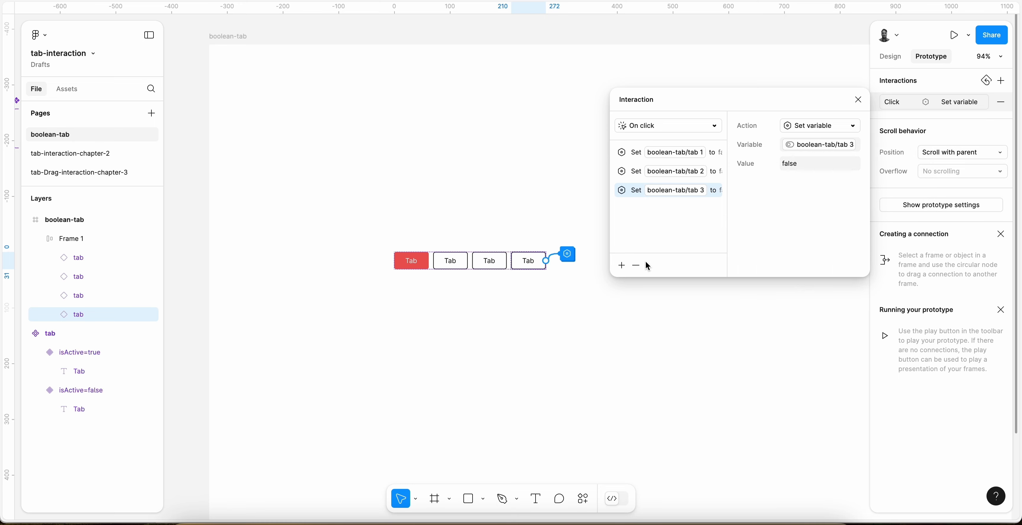
# Add a Set variable action to the fourth tab's click interaction that sets "tab 4" to true
pyautogui.click(621, 265)
pyautogui.click(619, 420)
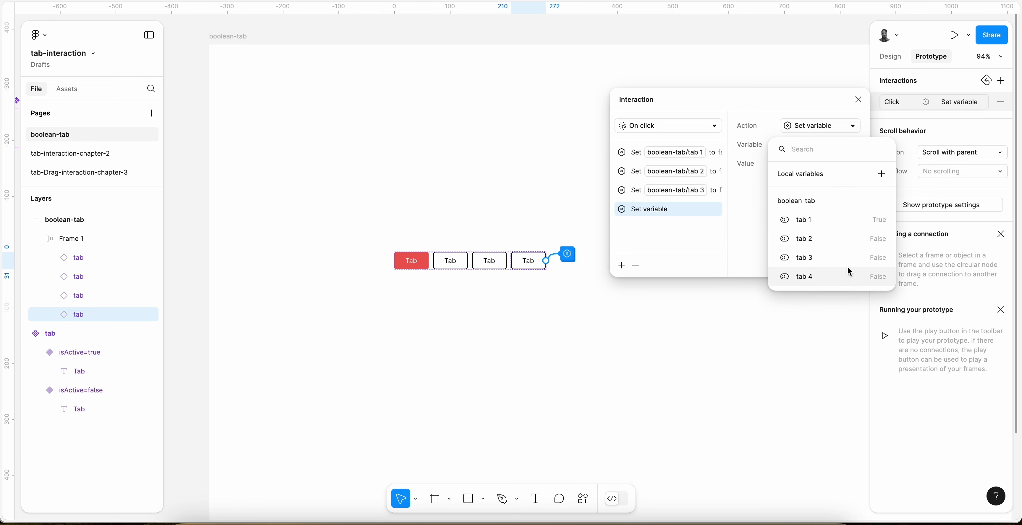
pyautogui.click(823, 280)
pyautogui.press('Escape')
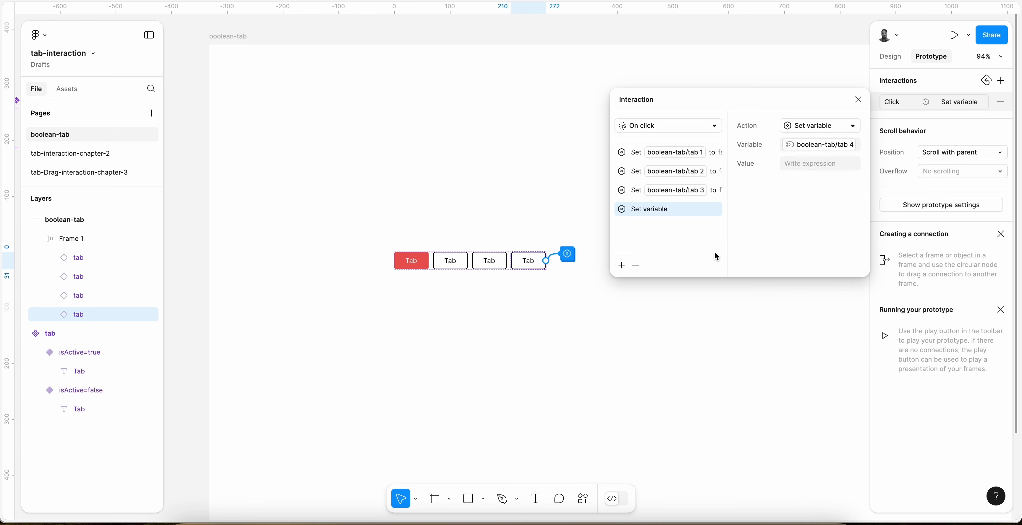
pyautogui.click(809, 165)
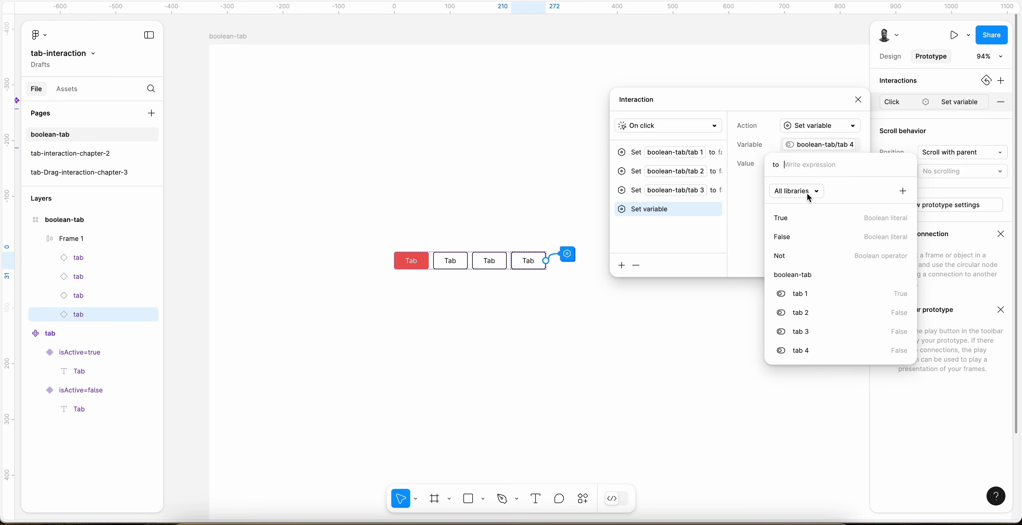
pyautogui.click(794, 237)
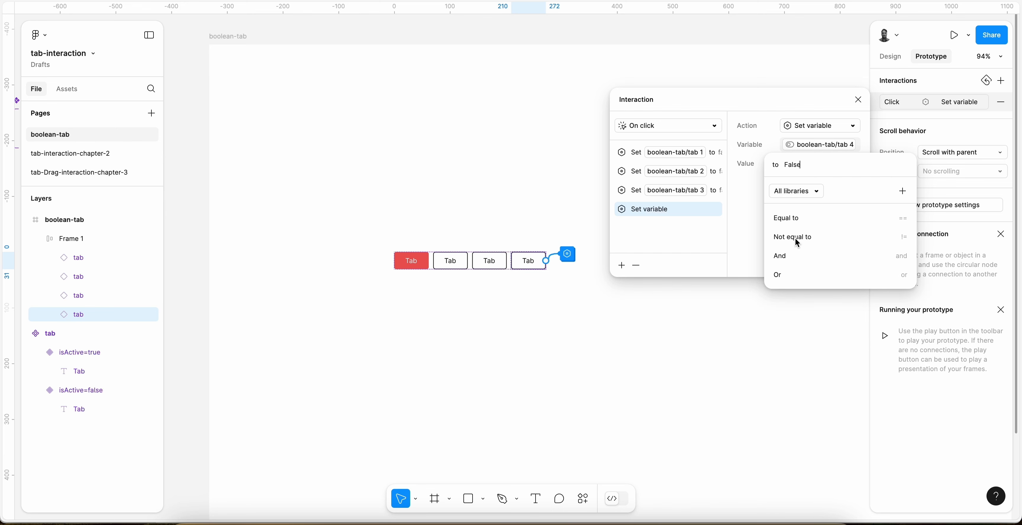
pyautogui.doubleClick(803, 172)
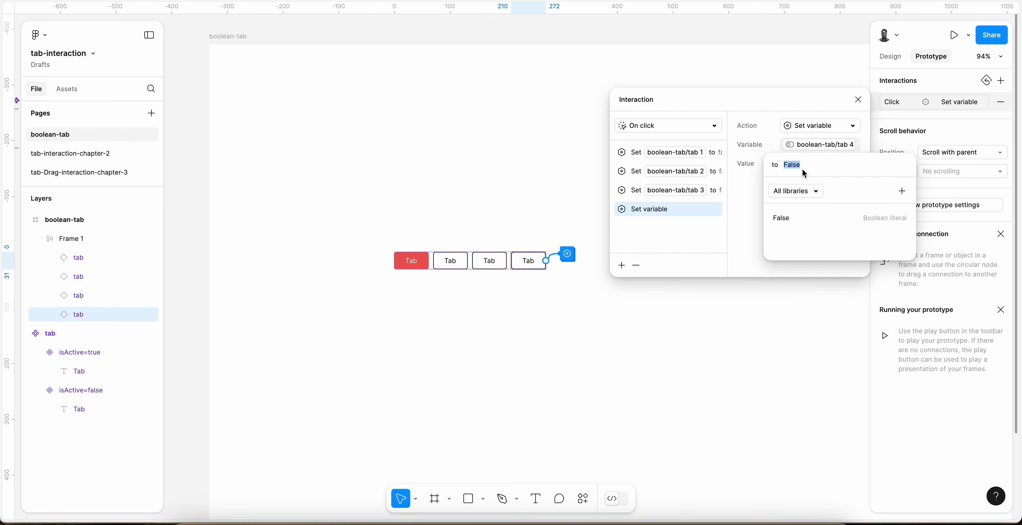
pyautogui.write('true')
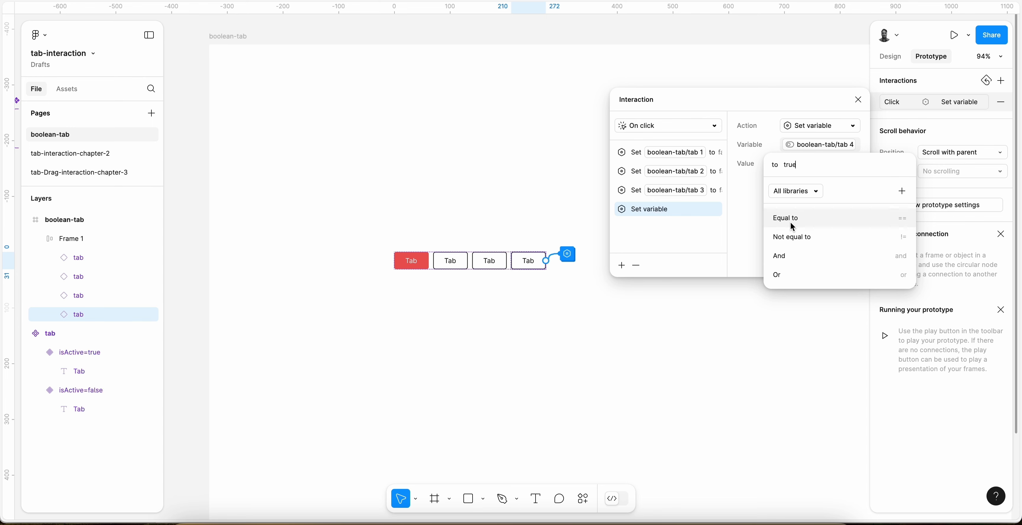
pyautogui.press('BackSpace')
pyautogui.click(789, 224)
pyautogui.click(720, 238)
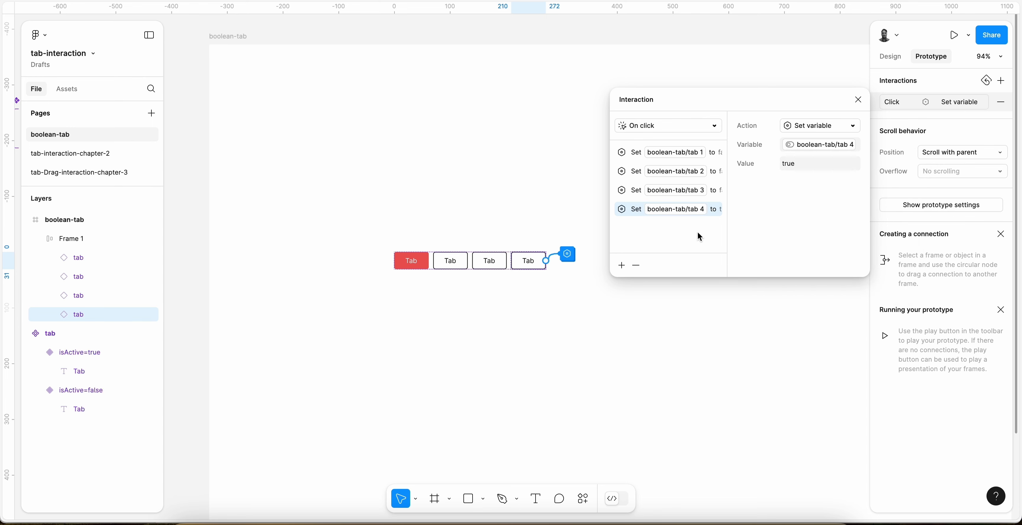
# Preview the prototype to test switching between the four tabs, and close the fourth tab's interaction settings
pyautogui.press('super+alt+Return')
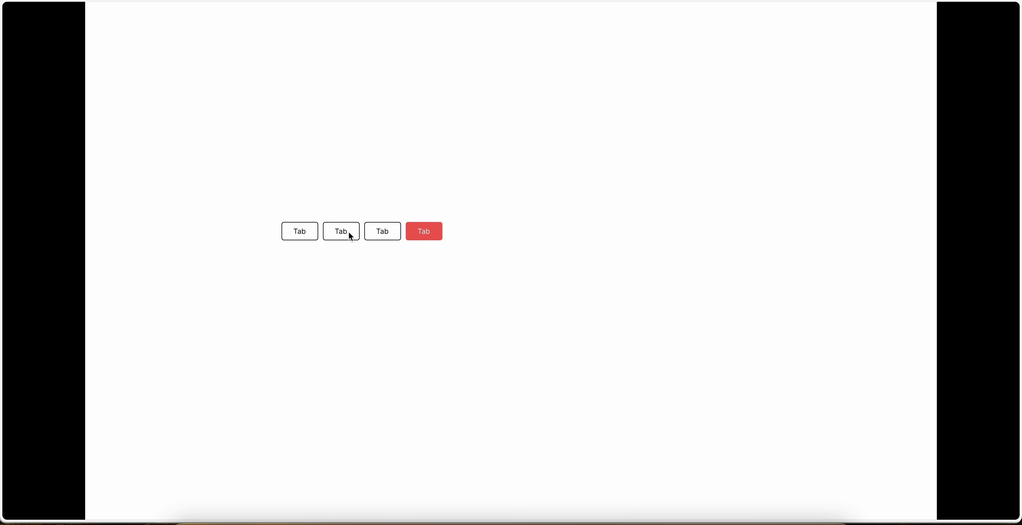
pyautogui.press('Escape')
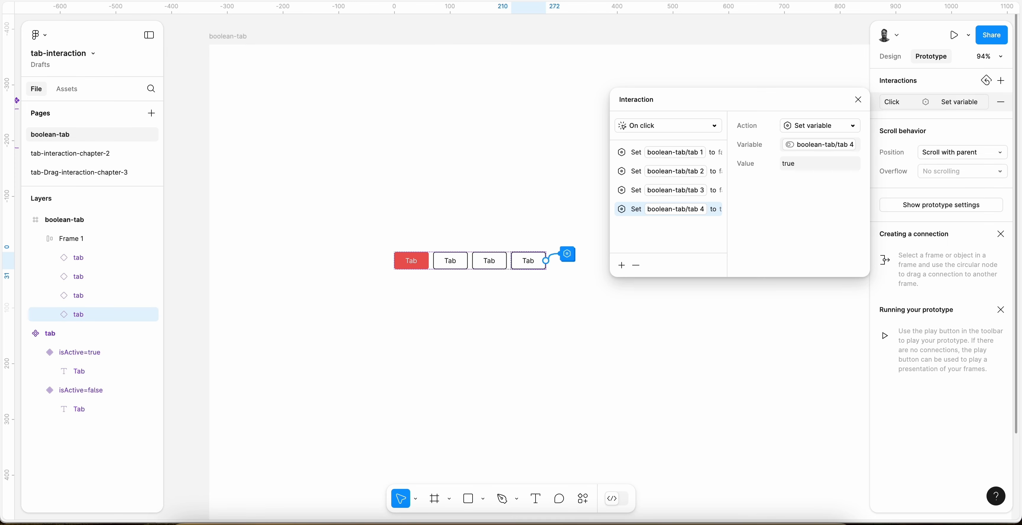
pyautogui.click(857, 99)
# Copy the row of four tabs from the boolean-tab frame and switch to the tab-interaction-chapter-2 page
pyautogui.scroll(-3, 615, 211)
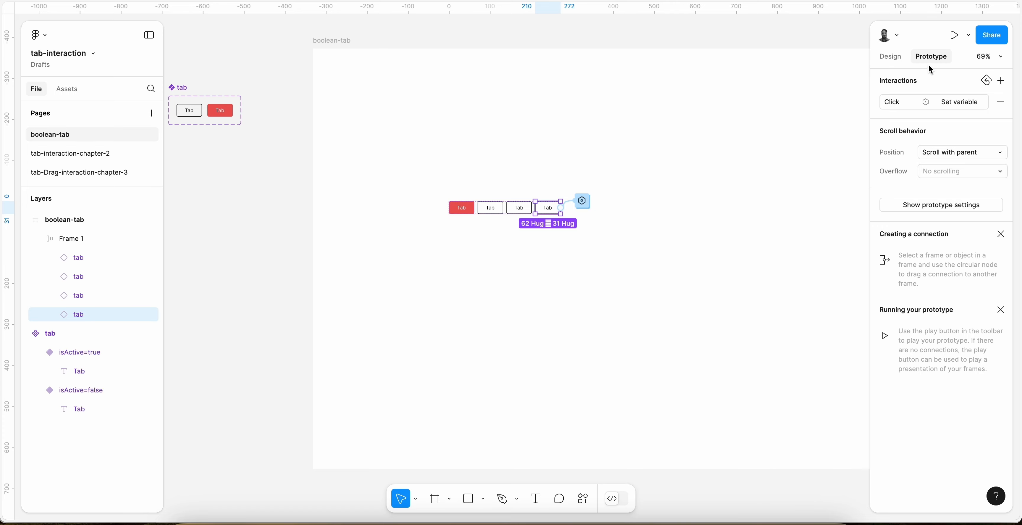
pyautogui.click(890, 56)
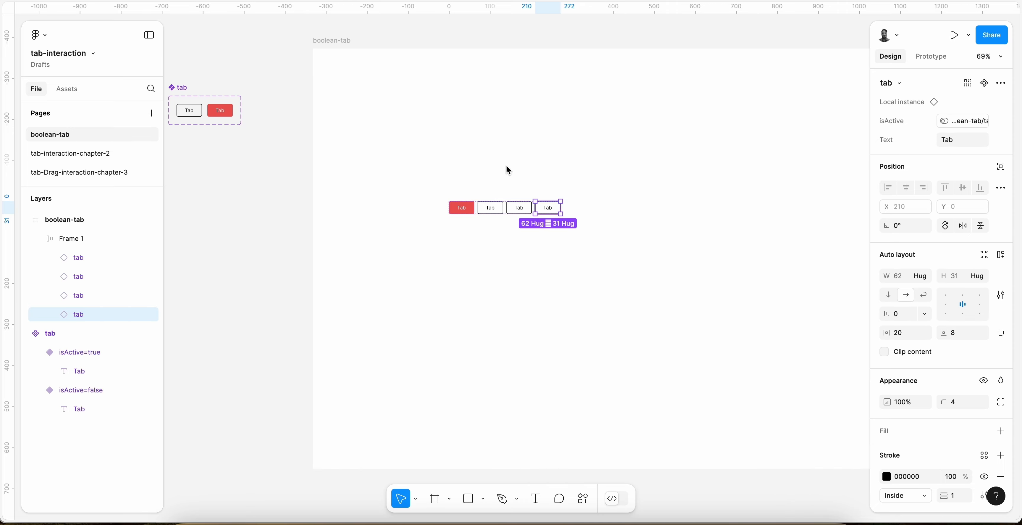
pyautogui.click(295, 159)
pyautogui.click(490, 208)
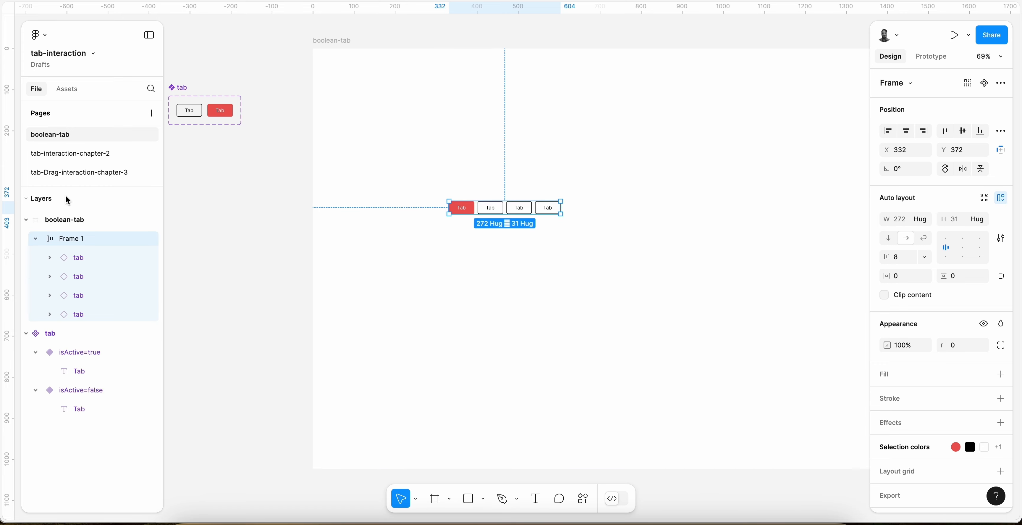
pyautogui.click(83, 153)
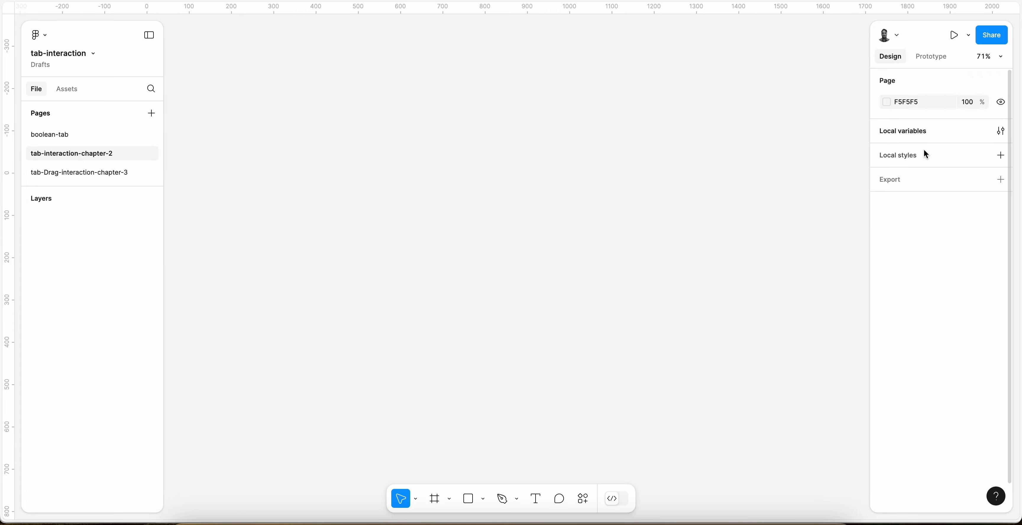
# Create an empty frame from the iPhone 13 mini preset on the tab-interaction-chapter-2 page
pyautogui.click(930, 56)
pyautogui.click(892, 56)
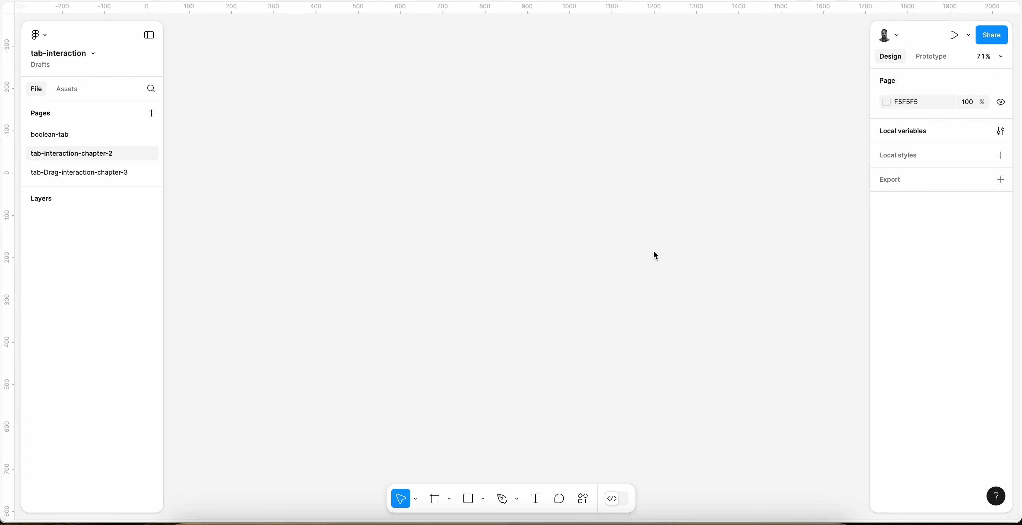
pyautogui.press('f')
pyautogui.click(880, 141)
pyautogui.click(902, 106)
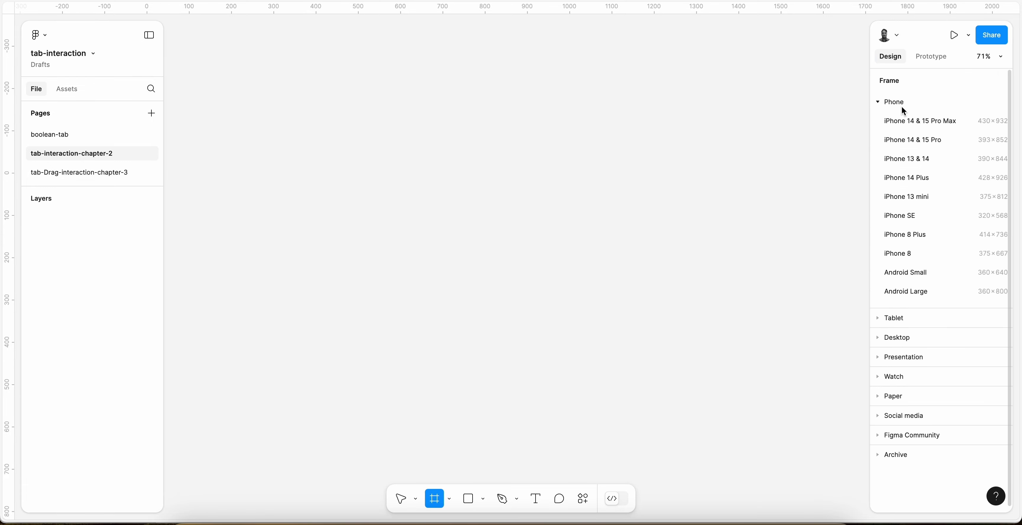
pyautogui.click(924, 198)
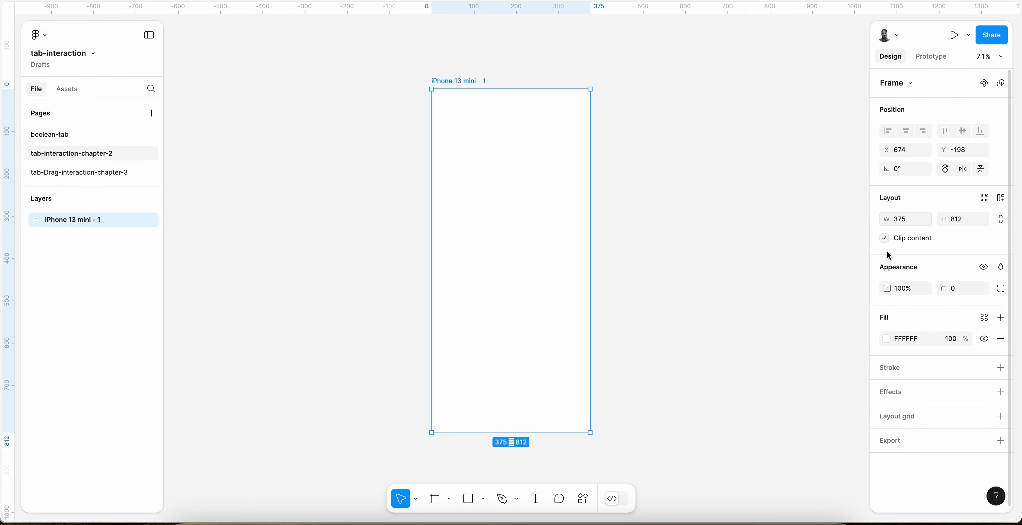
pyautogui.click(612, 236)
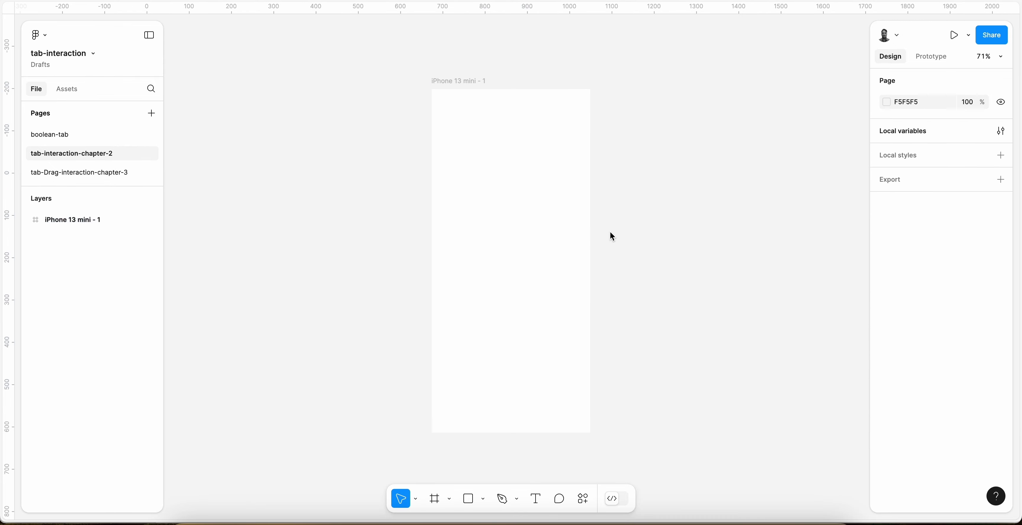
# Paste the row of four tabs into the phone frame and align it to the horizontal centre and near the bottom edge
pyautogui.hotkey('ctrl', 'v')
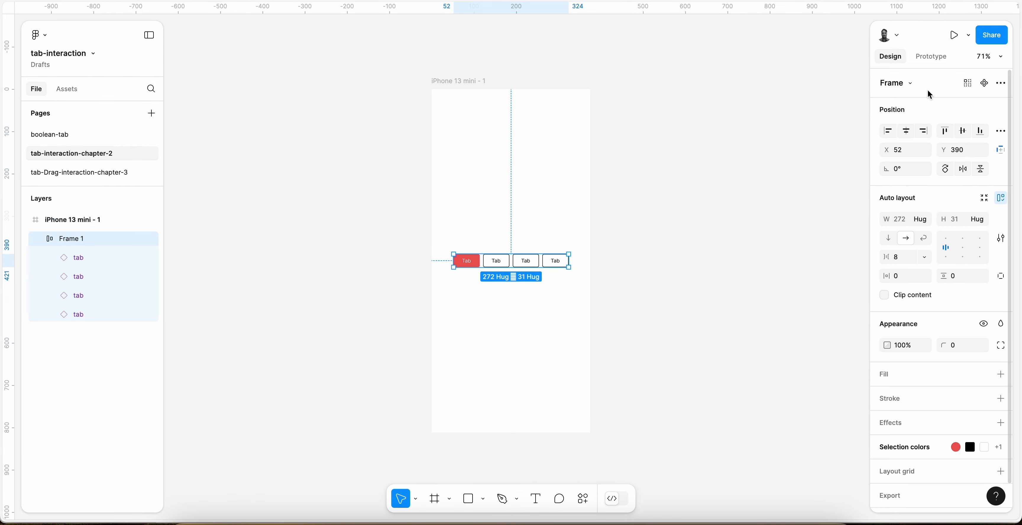
pyautogui.click(906, 131)
pyautogui.click(981, 131)
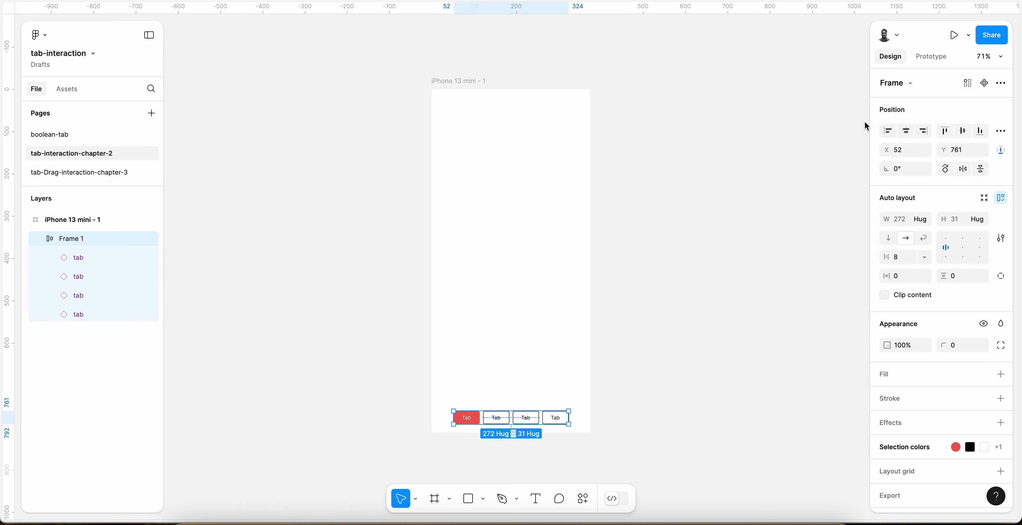
# Rename the phone frame as tab-interaction-chapter-2, copying the text from the page's name
pyautogui.doubleClick(79, 159)
pyautogui.press('super+c')
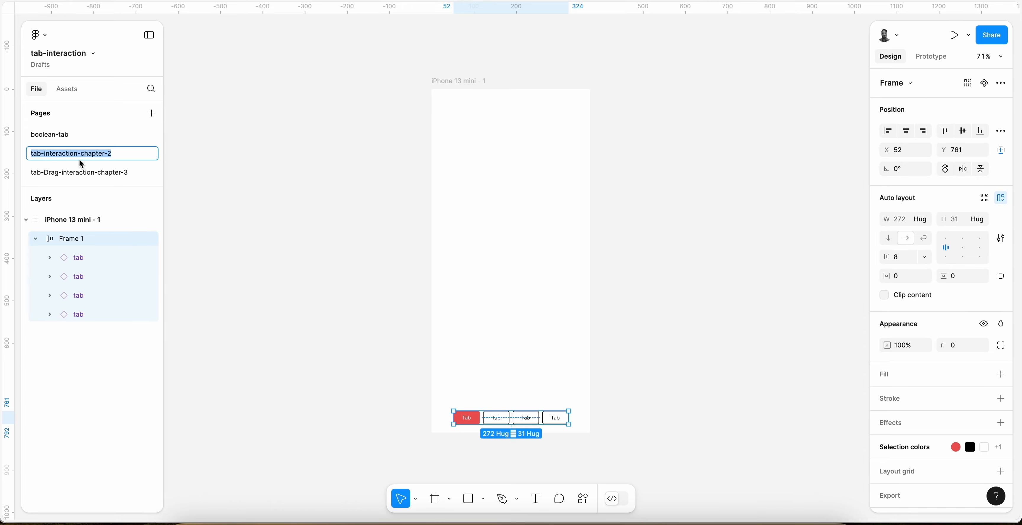
pyautogui.doubleClick(463, 83)
pyautogui.press('super+v')
pyautogui.press('Return')
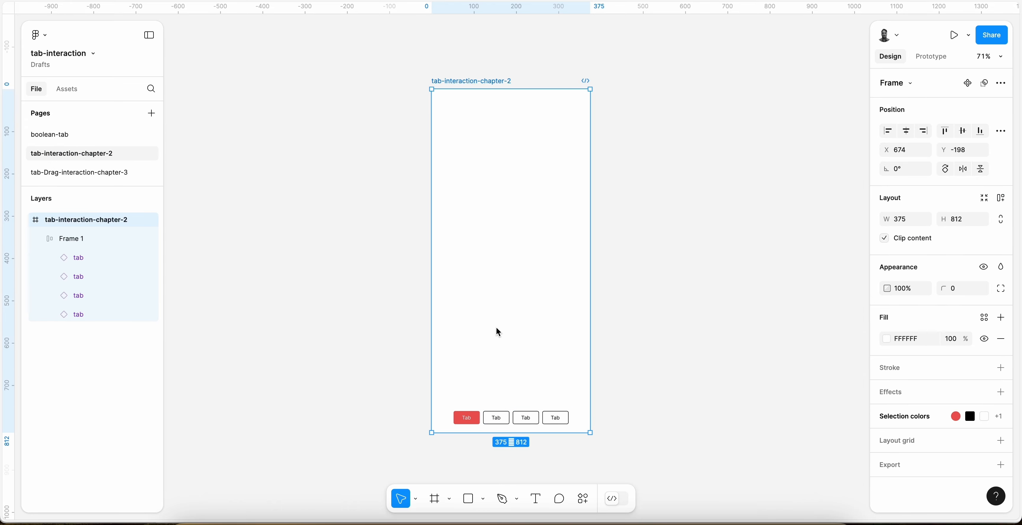
# Set the tab row's width to 320 and centre the row horizontally in the phone frame
pyautogui.scroll(1, 507, 403)
pyautogui.click(508, 422)
pyautogui.scroll(5, 485, 422)
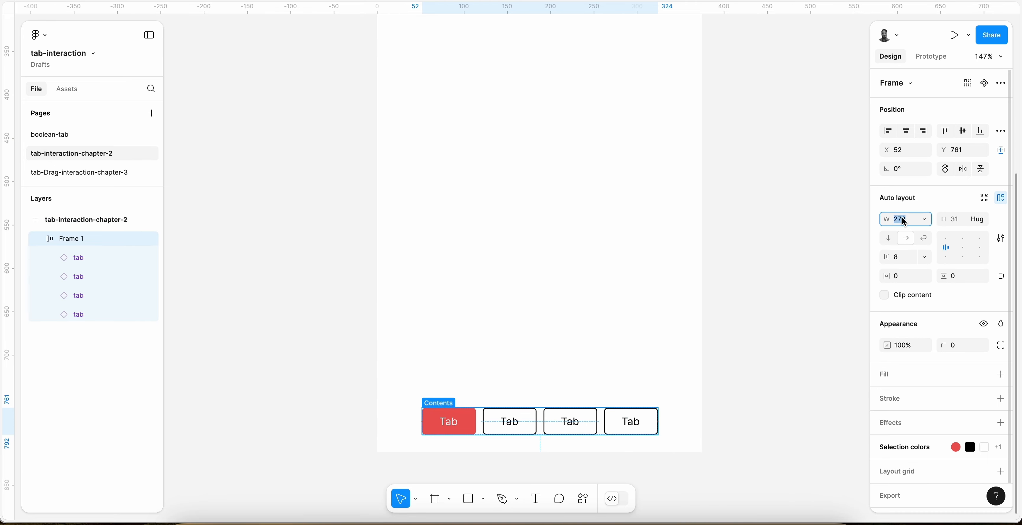
pyautogui.write('320')
pyautogui.press('Return')
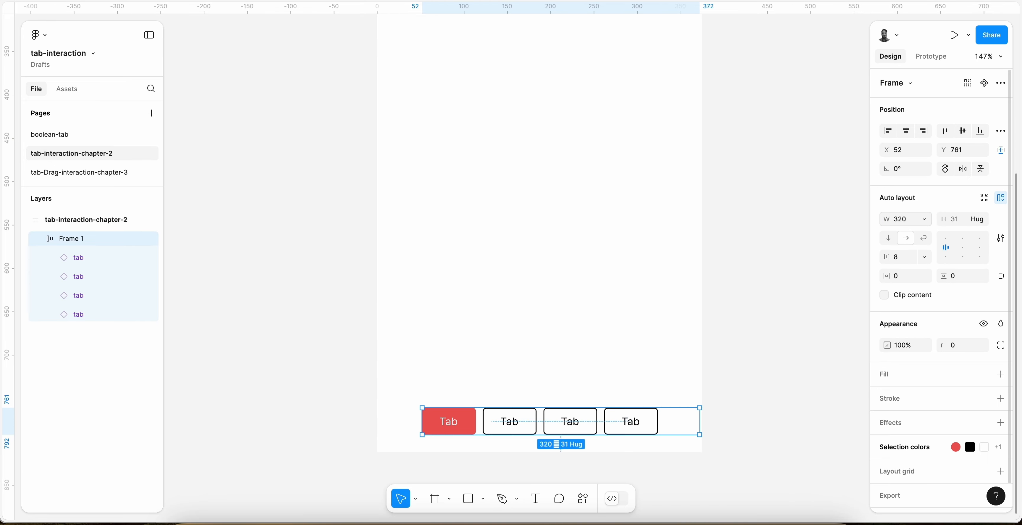
pyautogui.click(907, 133)
# Set the tab row's width to 340 and align the row to the phone frame's horizontal centre
pyautogui.click(906, 219)
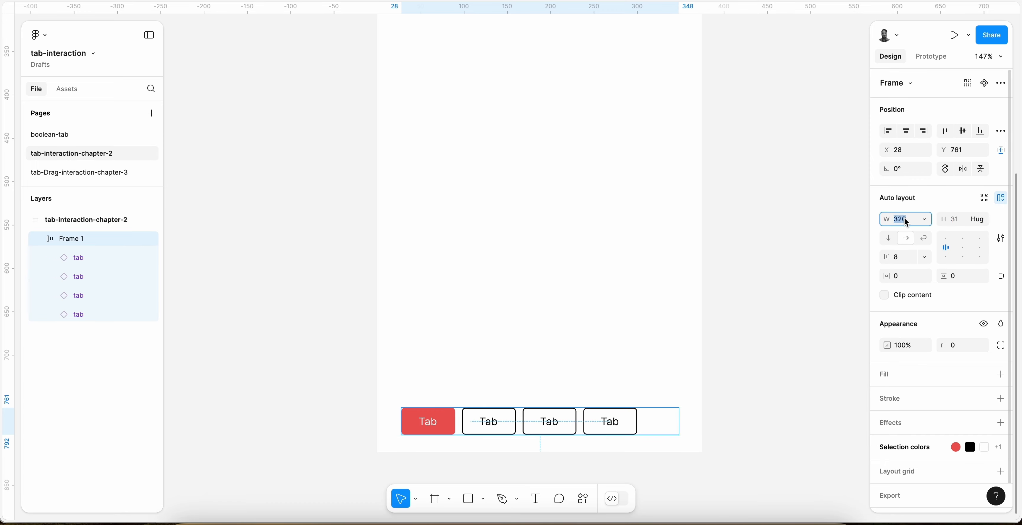
pyautogui.write('340')
pyautogui.press('Return')
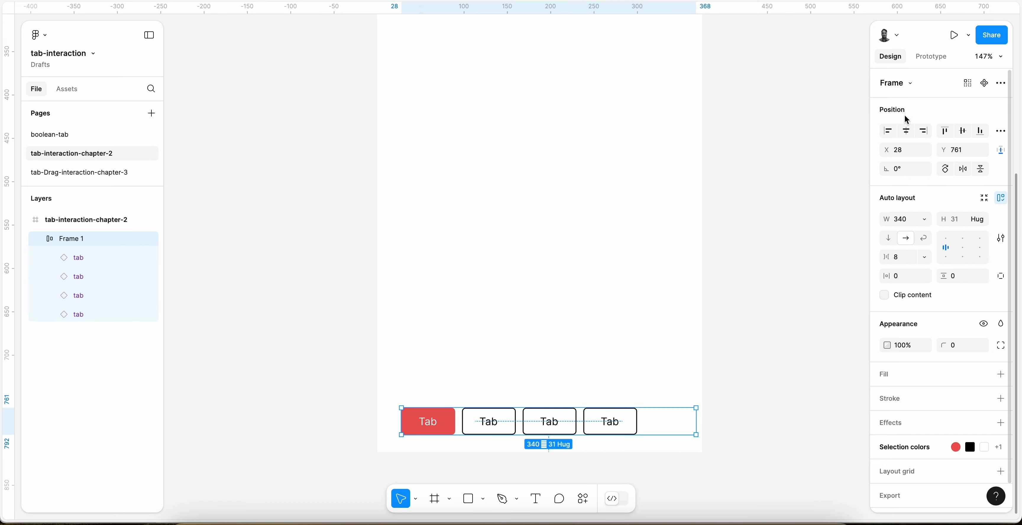
pyautogui.click(907, 131)
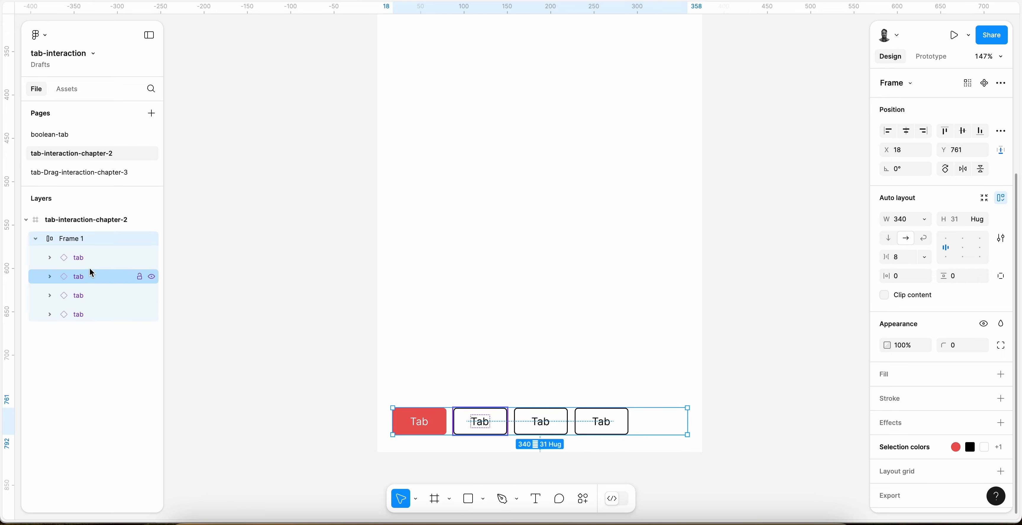
# Set the width of all four tabs in Frame 1 to Fill so they stretch evenly across the row
pyautogui.click(87, 257)
pyautogui.keyDown('shift'); pyautogui.click(96, 314); pyautogui.keyUp('shift')
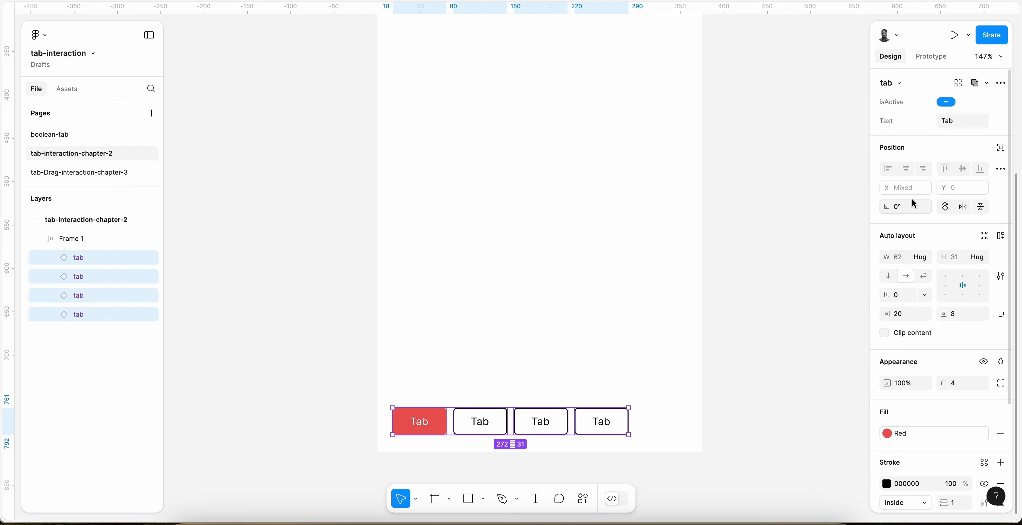
pyautogui.click(921, 257)
pyautogui.click(935, 274)
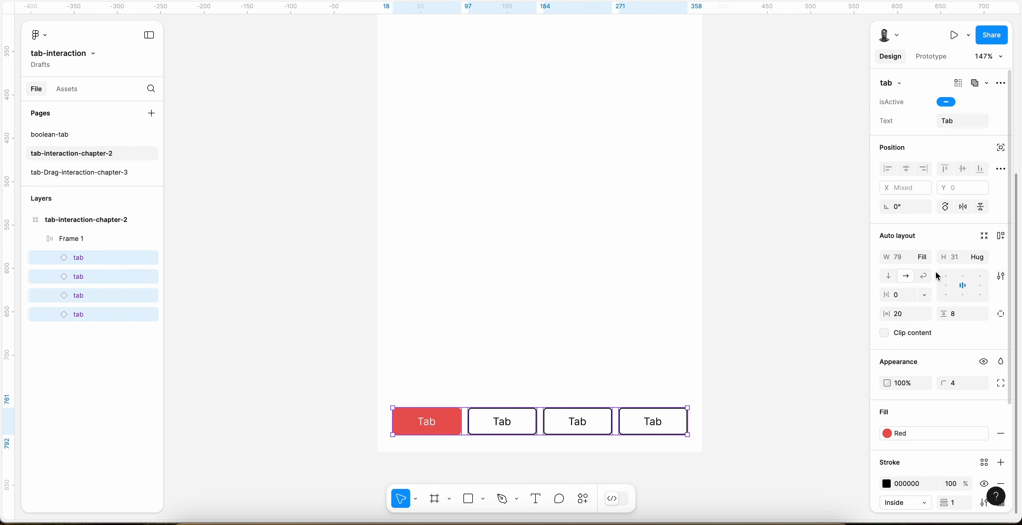
pyautogui.click(780, 310)
# Add the text "Slider 1" in the middle area of the phone frame and wrap it in an auto layout frame
pyautogui.hotkey('shift', '1')
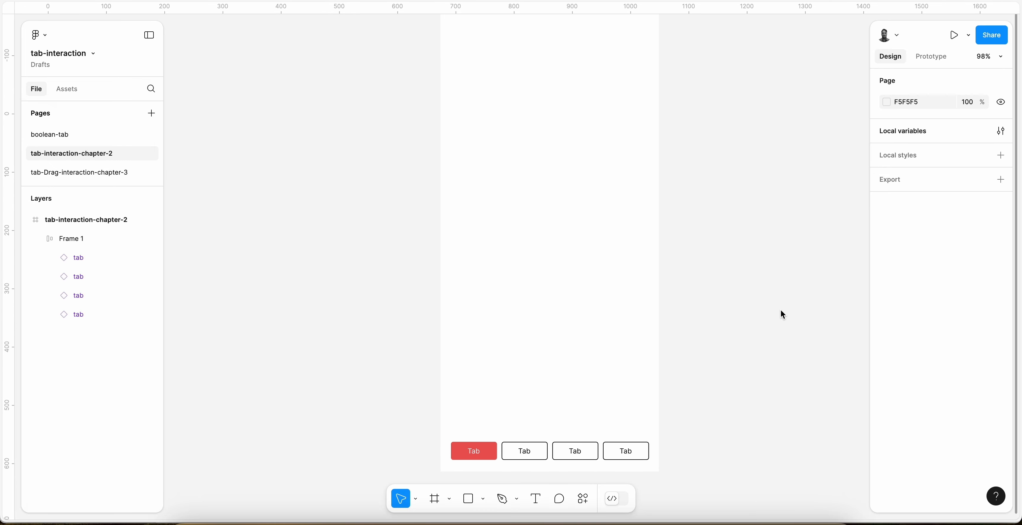
pyautogui.hotkey('shift', '1')
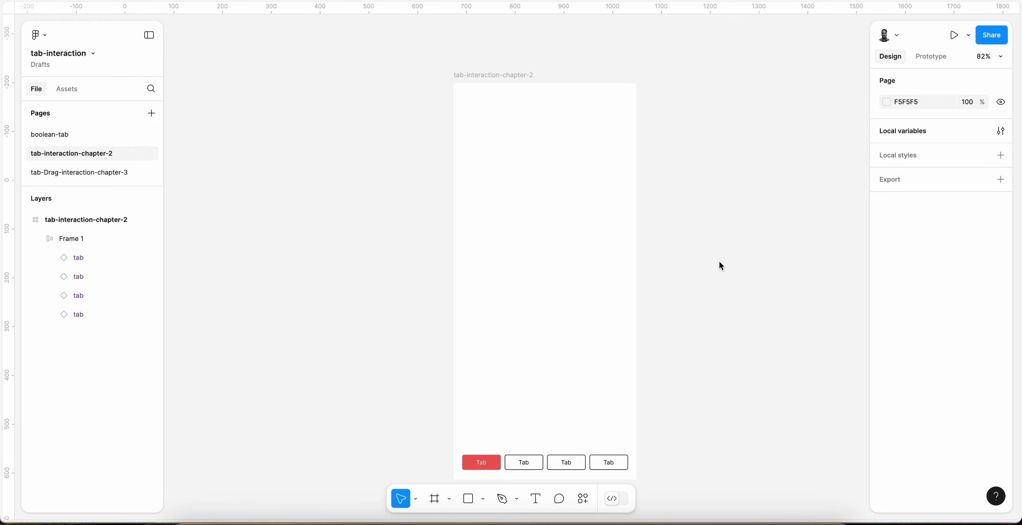
pyautogui.hscroll(-2, 721, 266)
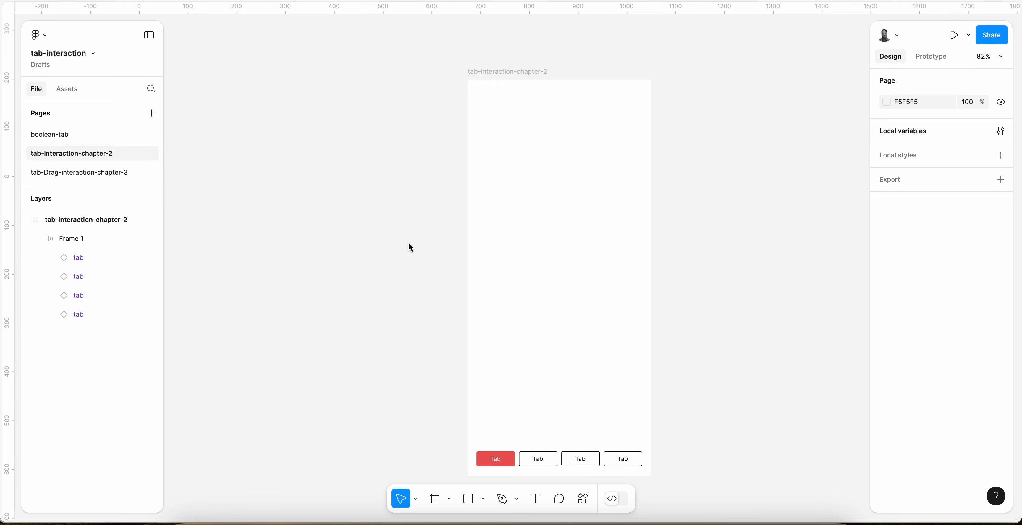
pyautogui.press('t')
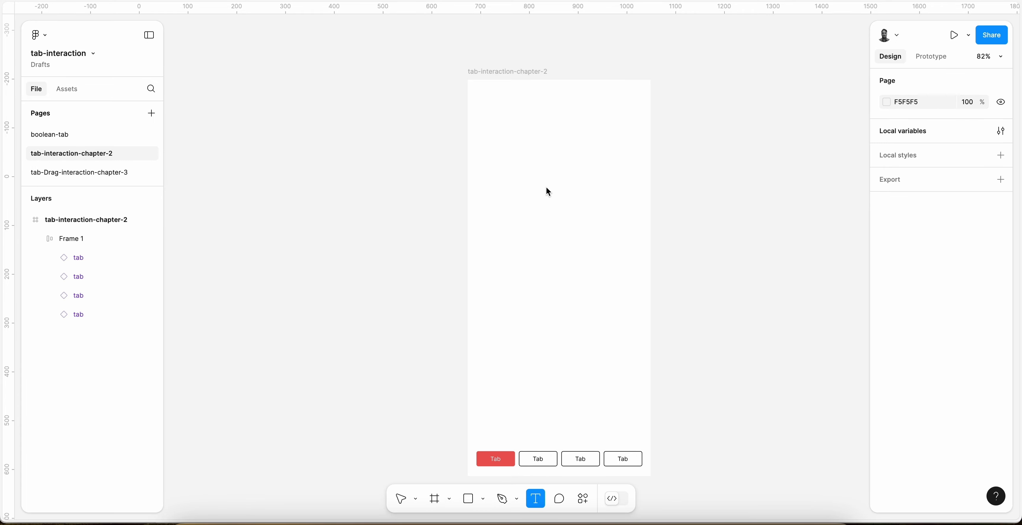
pyautogui.click(528, 247)
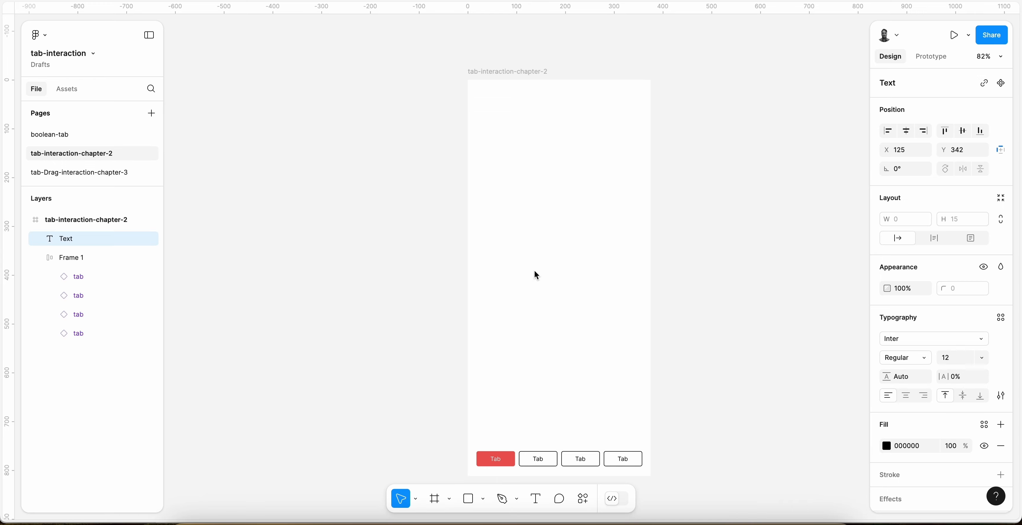
pyautogui.write('Slider 1')
pyautogui.press('Escape')
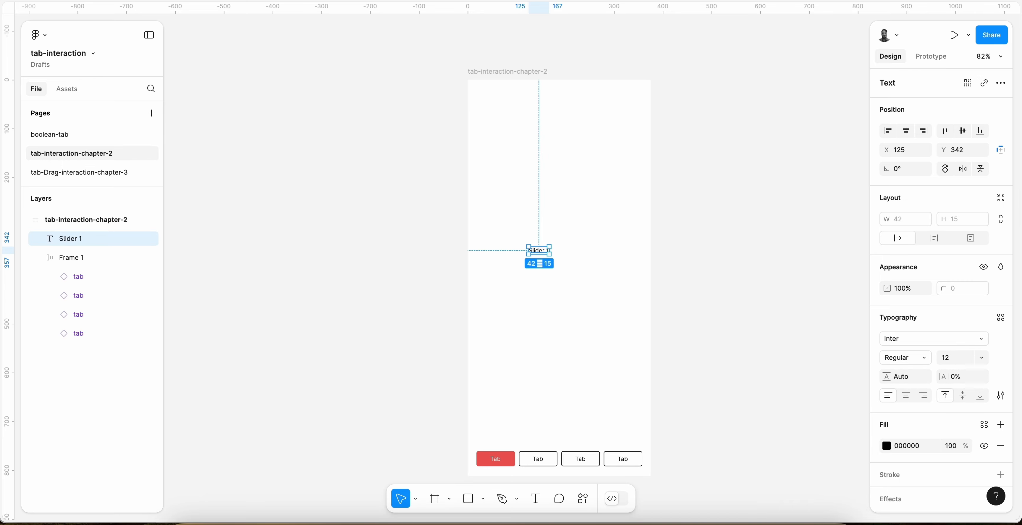
pyautogui.hotkey('shift', 'a')
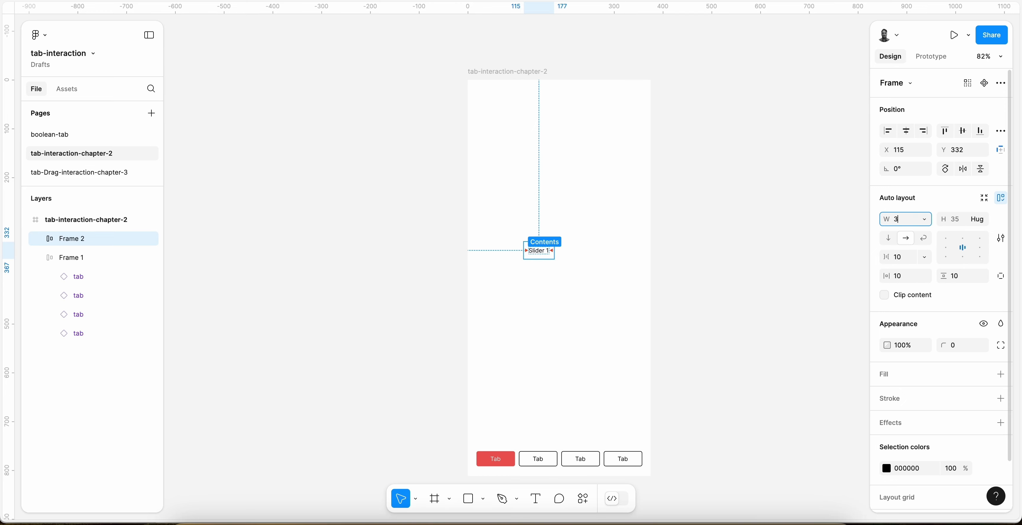
# Resize the Slider 1 auto layout frame to 300 by 250 and centre it horizontally and vertically in the phone frame
pyautogui.write('300')
pyautogui.press('Return')
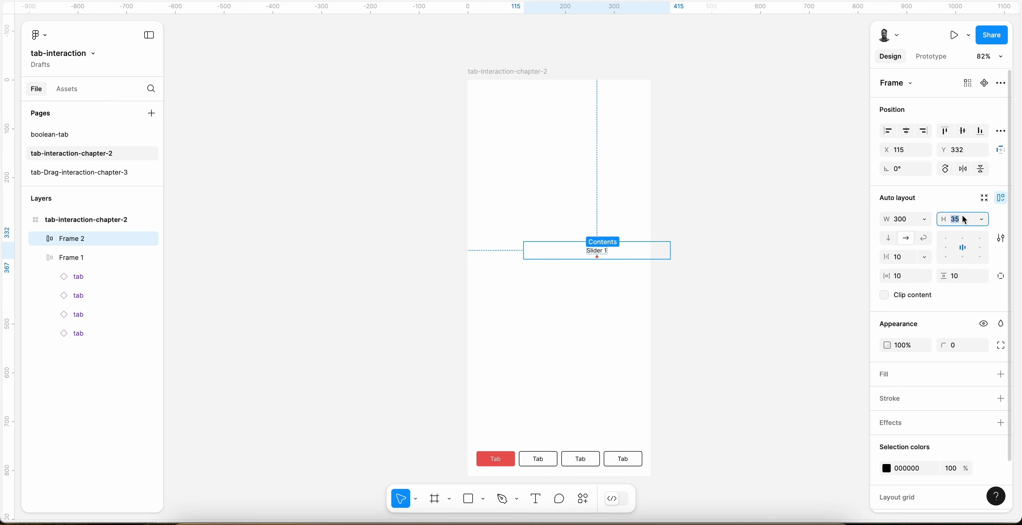
pyautogui.write('250')
pyautogui.press('Return')
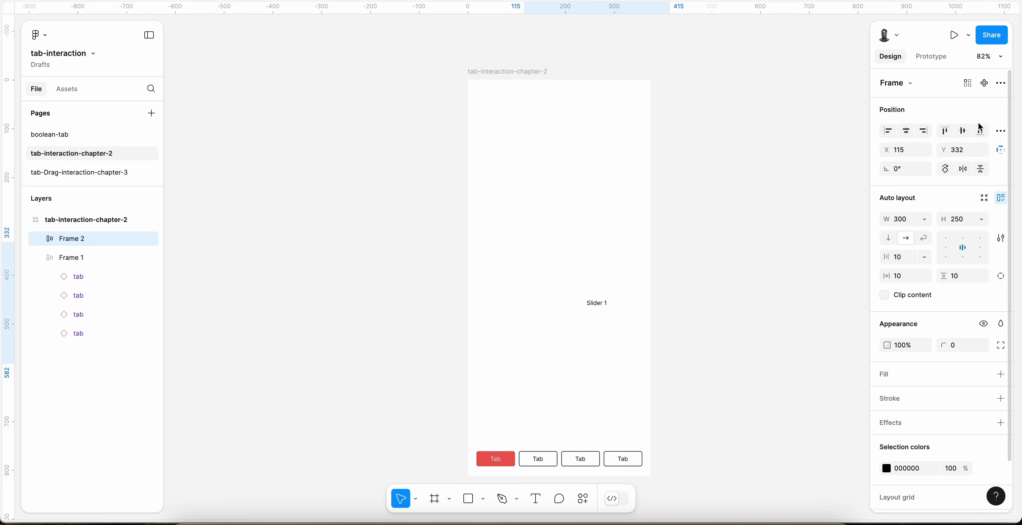
pyautogui.click(906, 131)
pyautogui.click(963, 130)
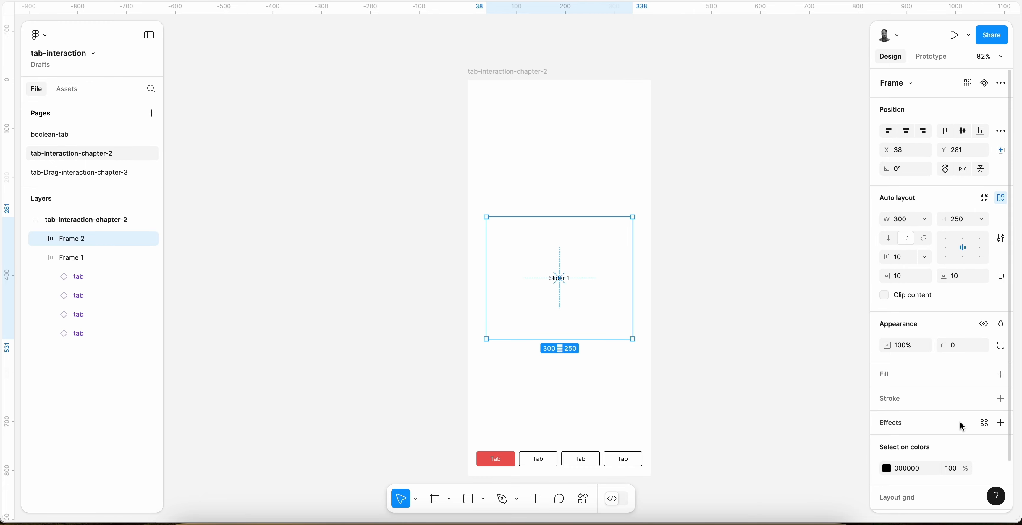
# Fill the slider frame with the Gray 2 library colour and set its "Slider 1" text to white, FFFFFF
pyautogui.click(983, 374)
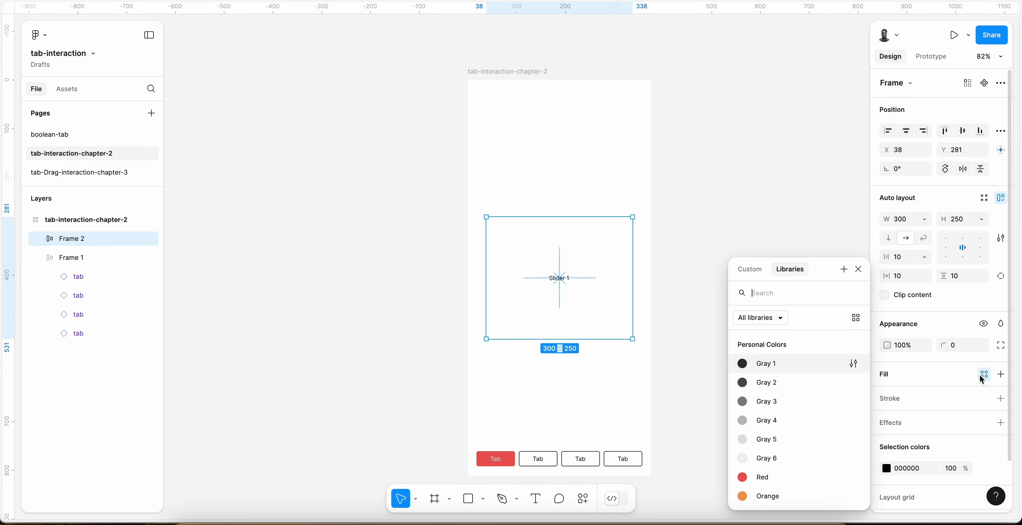
pyautogui.click(787, 381)
pyautogui.click(559, 279)
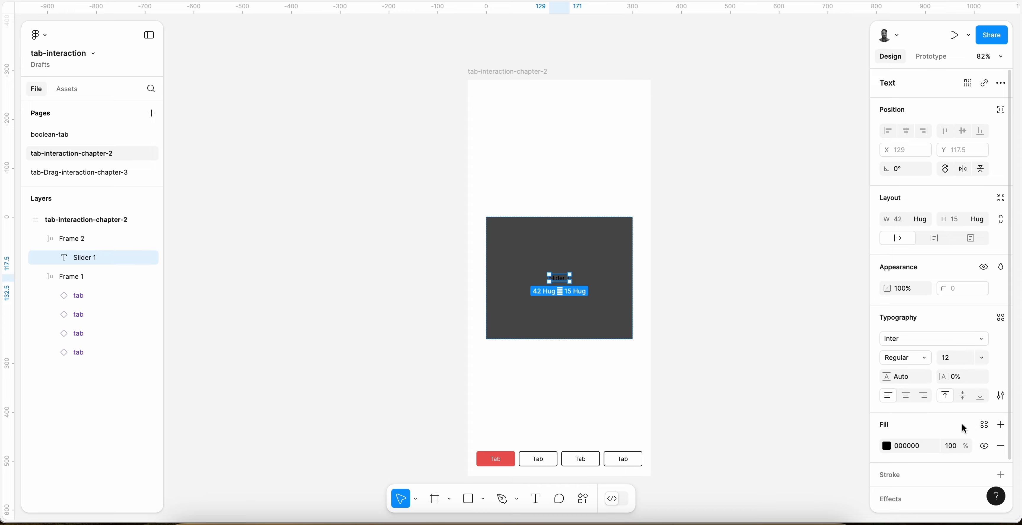
pyautogui.click(886, 445)
pyautogui.click(757, 461)
pyautogui.click(859, 186)
pyautogui.click(719, 227)
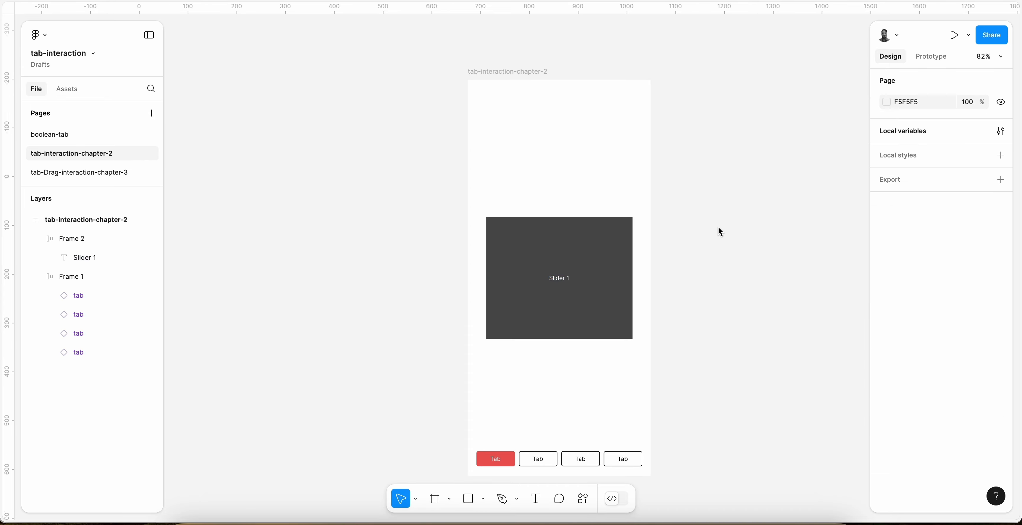
# Set the corner radius of the dark slider frame to 4
pyautogui.click(611, 247)
pyautogui.click(963, 346)
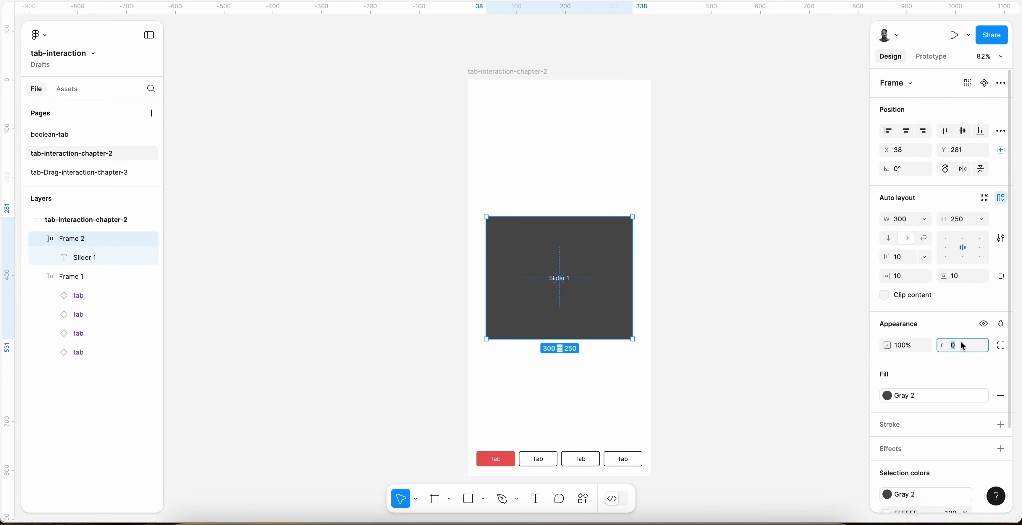
pyautogui.write('4')
pyautogui.press('Return')
pyautogui.click(740, 354)
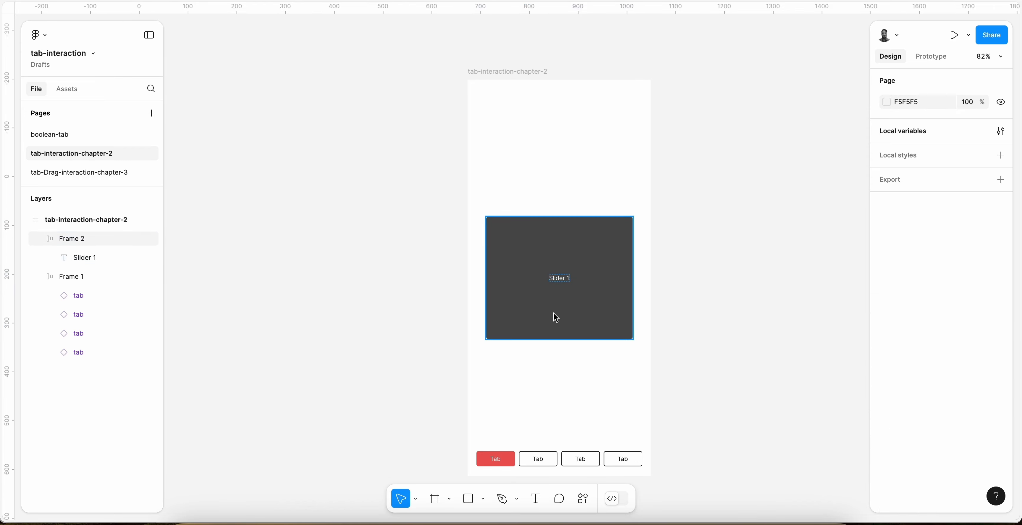
# Rename the Frame 2 layer as "Slider 1", copying the name from its text layer, and collapse it
pyautogui.click(554, 317)
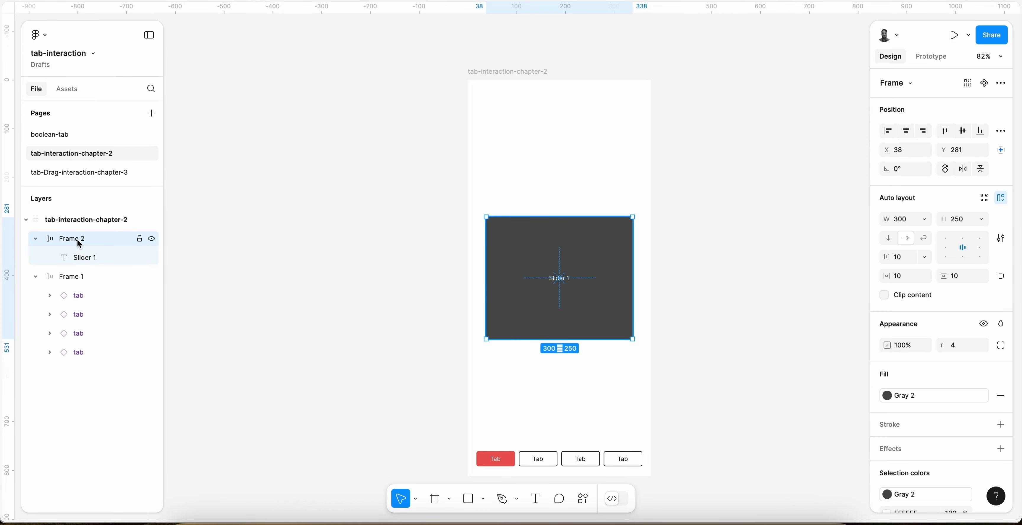
pyautogui.doubleClick(84, 258)
pyautogui.hotkey('ctrl', 'c')
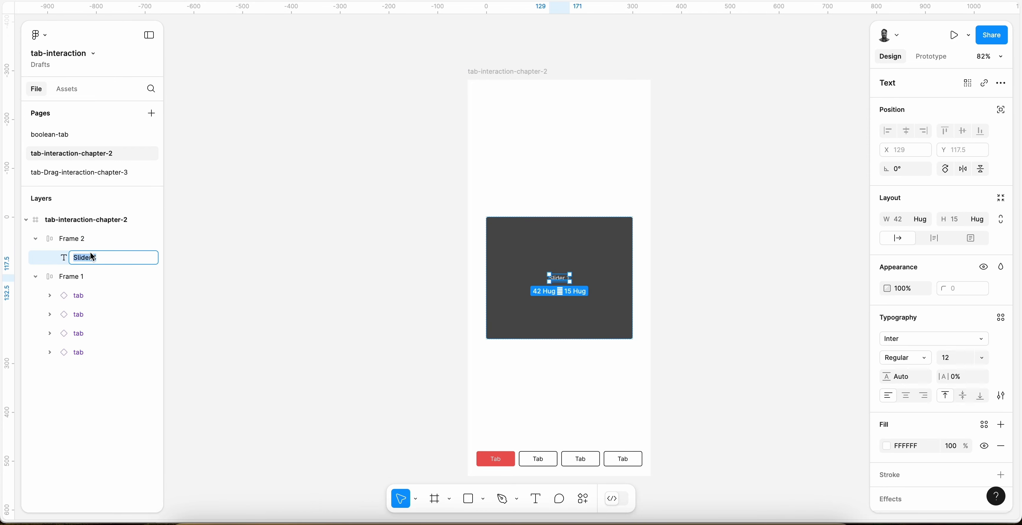
pyautogui.doubleClick(72, 240)
pyautogui.hotkey('ctrl', 'v')
pyautogui.press('Return')
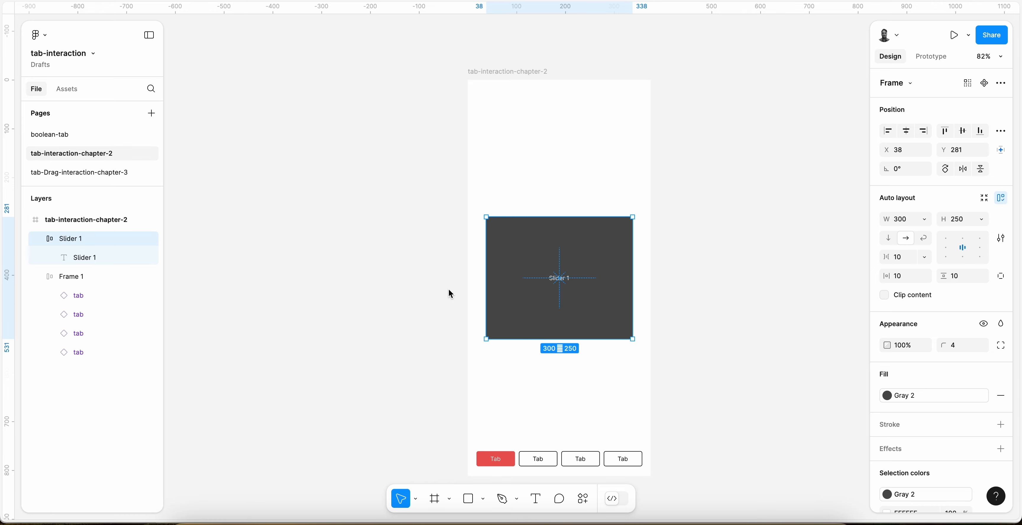
pyautogui.click(419, 294)
pyautogui.click(36, 238)
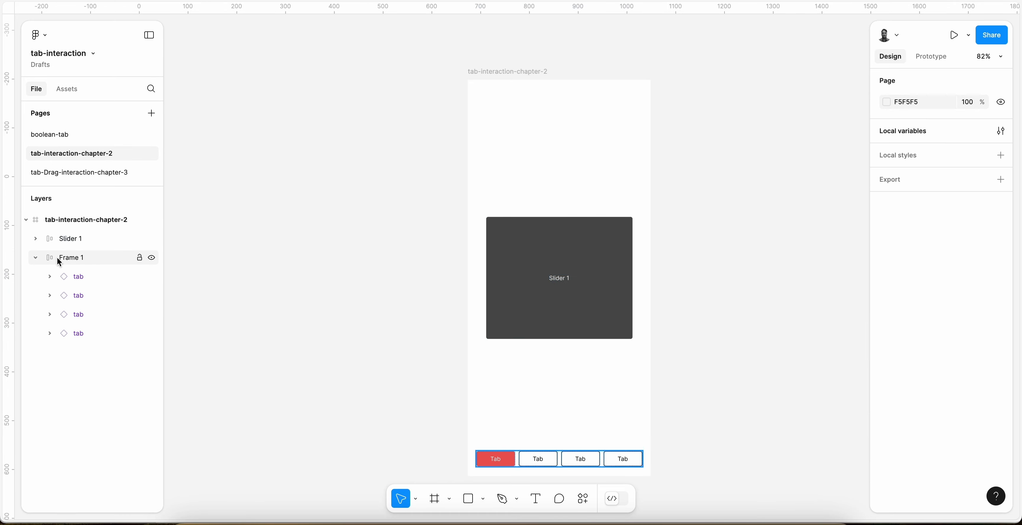
# Duplicate the Slider 1 frame in place and rename the copy as "Slider 2"
pyautogui.click(589, 237)
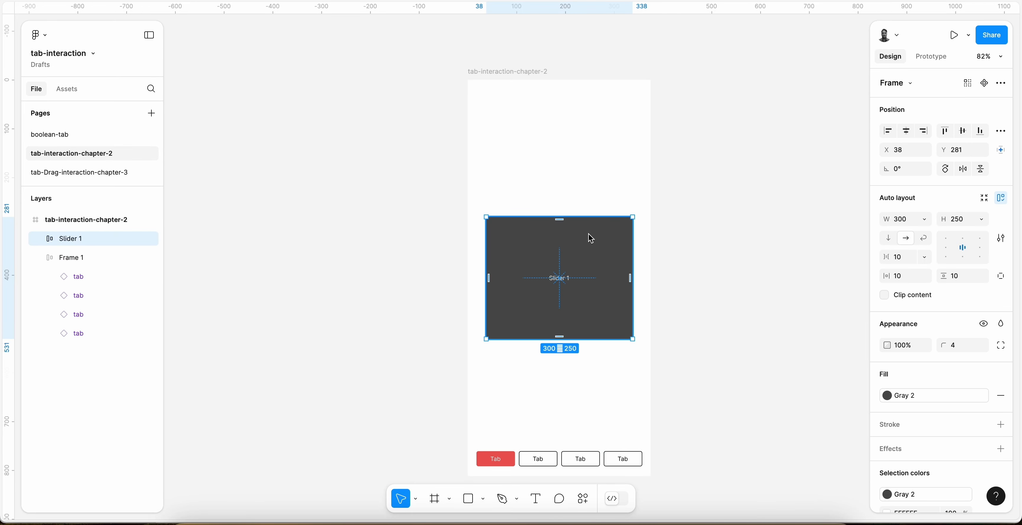
pyautogui.click(672, 272)
pyautogui.click(587, 268)
pyautogui.hotkey('ctrl', 'd')
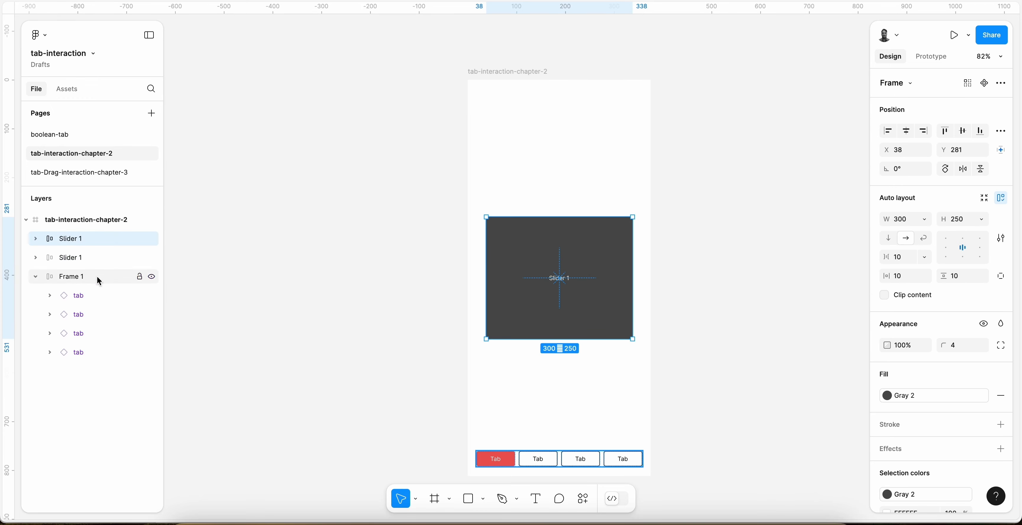
pyautogui.doubleClick(81, 244)
pyautogui.doubleClick(81, 239)
pyautogui.write('2')
pyautogui.press('Return')
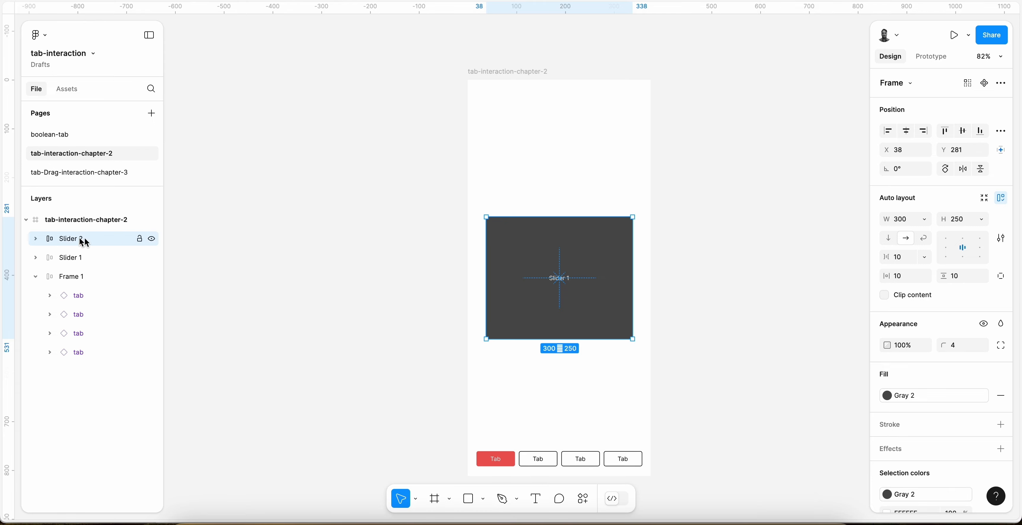
# Change the Slider 2 frame's fill to the Red library colour and its text to "Slider 2"
pyautogui.click(893, 394)
pyautogui.scroll(-5, 797, 455)
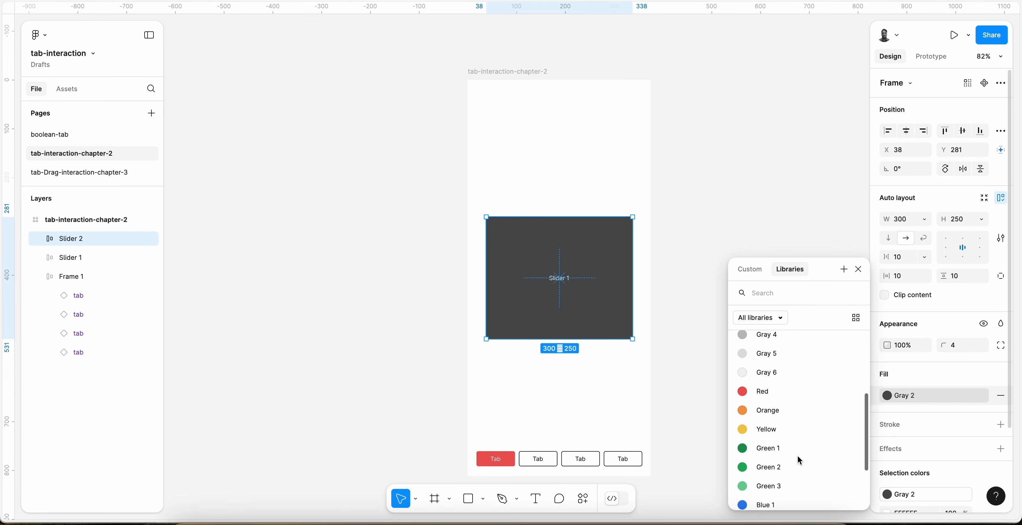
pyautogui.click(756, 381)
pyautogui.doubleClick(564, 279)
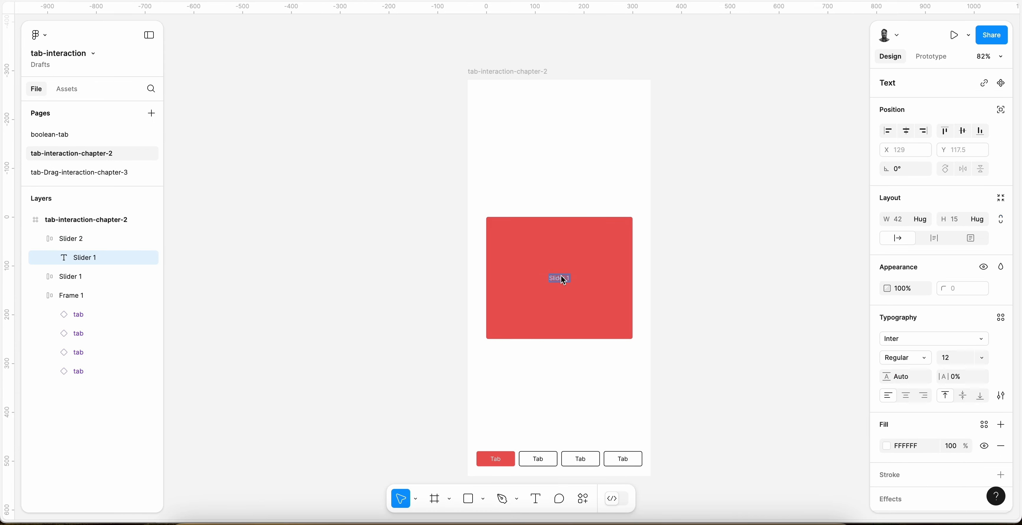
pyautogui.write('Slider 2')
pyautogui.click(643, 244)
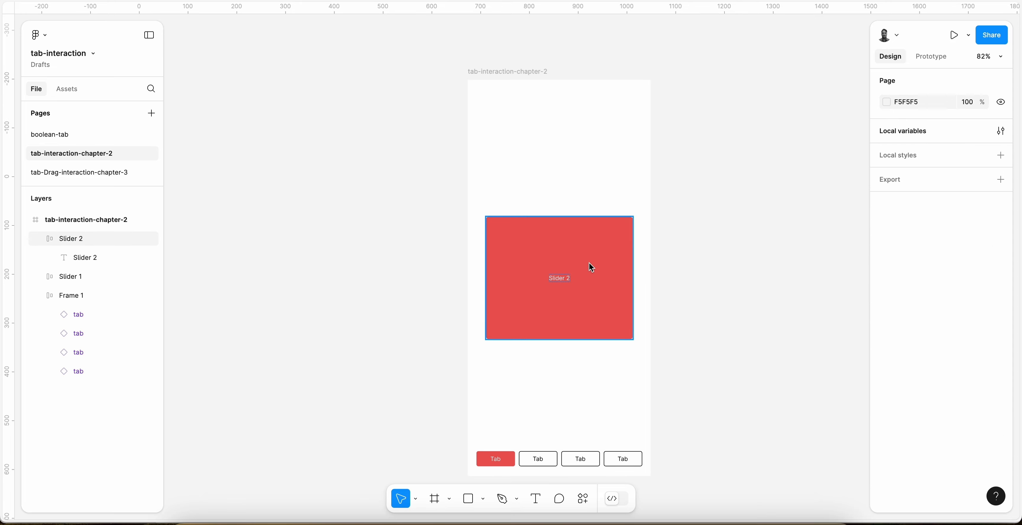
# Duplicate the red Slider 2 frame in place and rename the copy as "Slider 3"
pyautogui.click(589, 261)
pyautogui.click(38, 238)
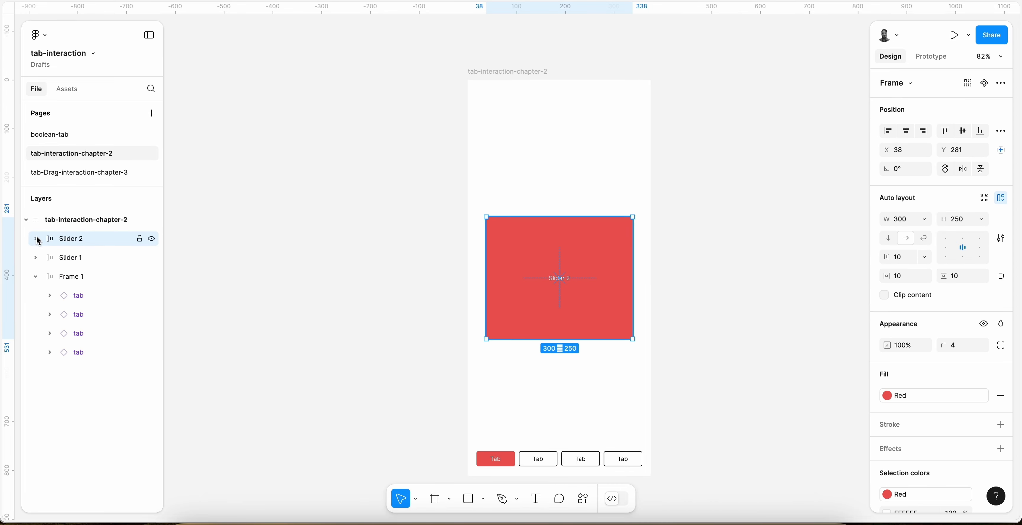
pyautogui.hotkey('ctrl', 'd')
pyautogui.doubleClick(93, 240)
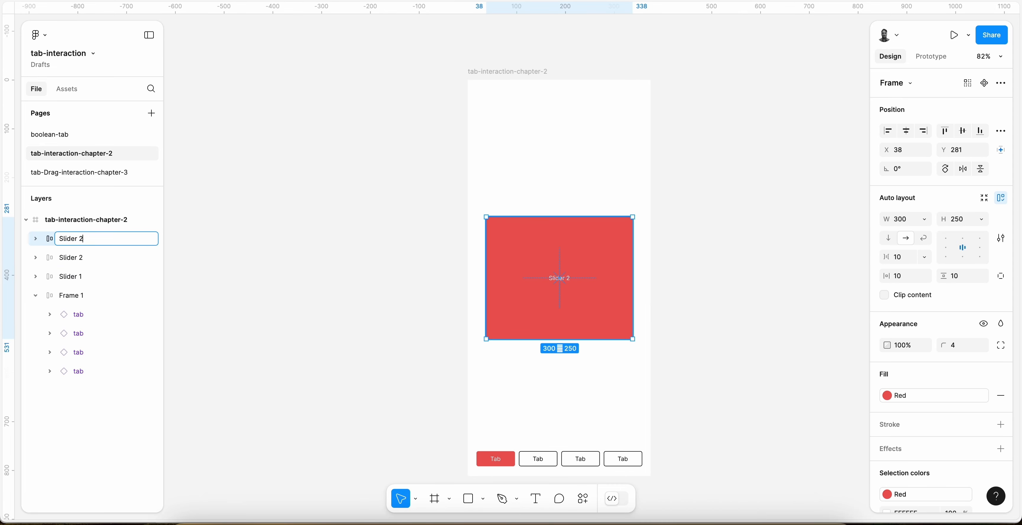
pyautogui.write('3')
pyautogui.press('Return')
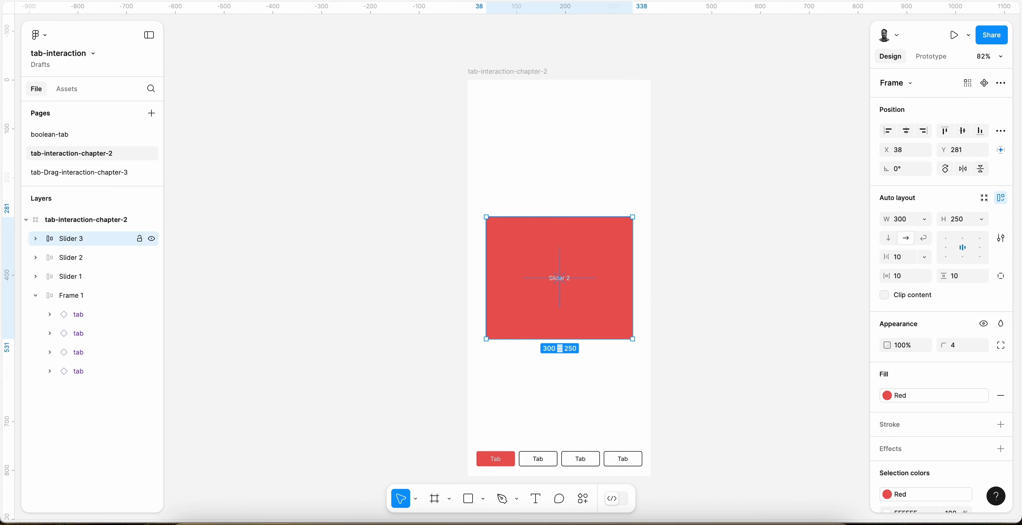
# Change the text inside the Slider 3 frame to "Slider 3"
pyautogui.doubleClick(558, 280)
pyautogui.doubleClick(558, 281)
pyautogui.press('BackSpace')
pyautogui.write('3')
pyautogui.press('Escape')
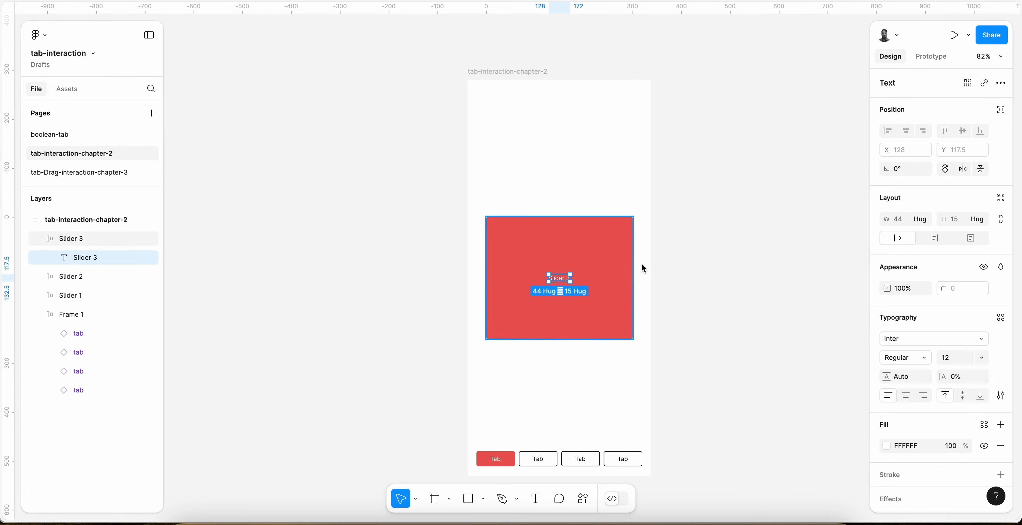
pyautogui.click(642, 263)
# Change the Slider 3 frame's fill to the Blue 1 library colour
pyautogui.click(591, 259)
pyautogui.click(927, 392)
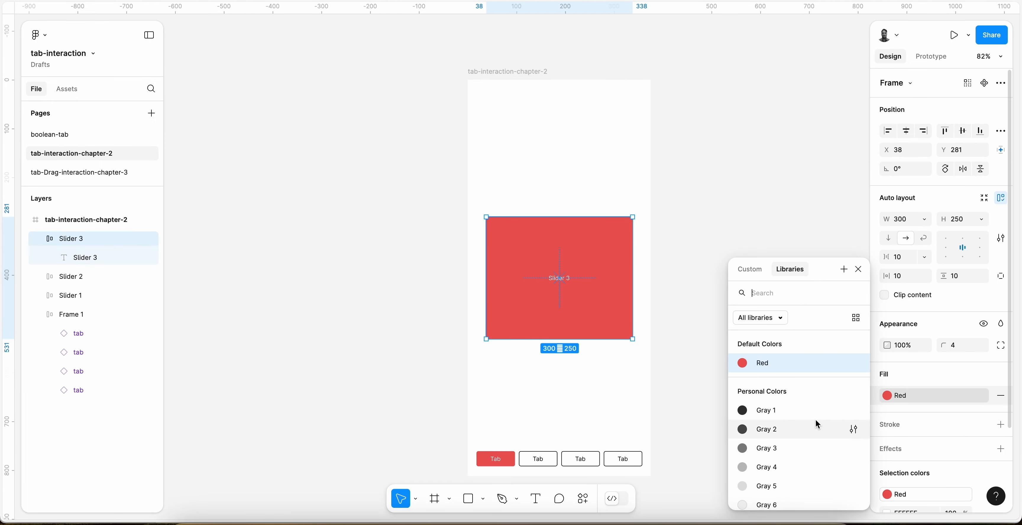
pyautogui.scroll(-5, 815, 420)
pyautogui.click(771, 423)
pyautogui.click(702, 273)
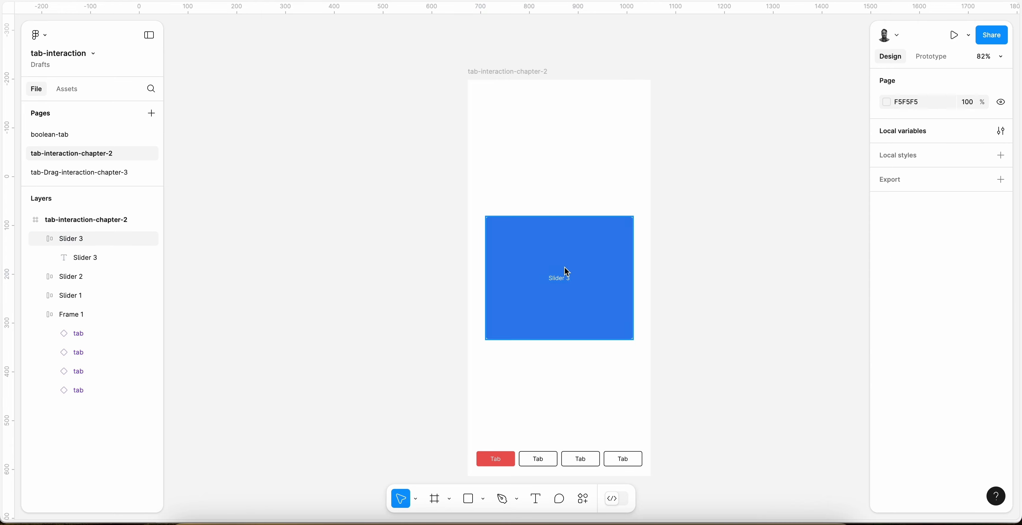
# Duplicate the blue Slider 3 frame in place and rename the copy as "Slider 4"
pyautogui.click(564, 271)
pyautogui.click(35, 238)
pyautogui.hotkey('ctrl', 'd')
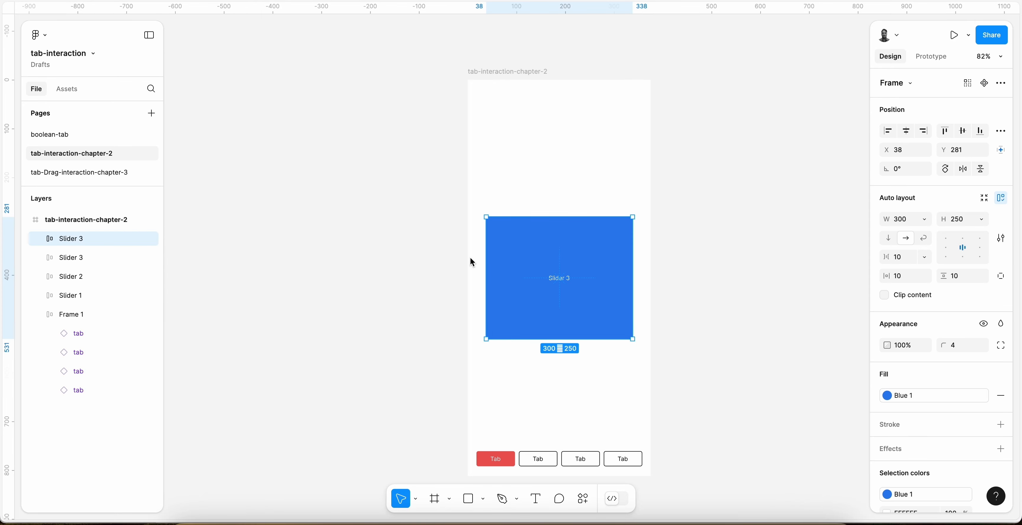
pyautogui.doubleClick(76, 239)
pyautogui.doubleClick(80, 238)
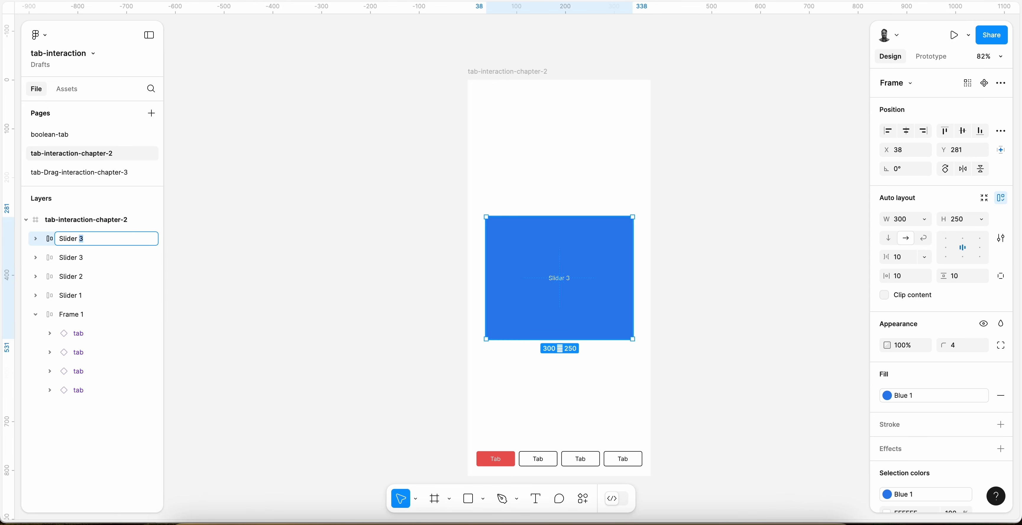
pyautogui.write('4')
pyautogui.press('Return')
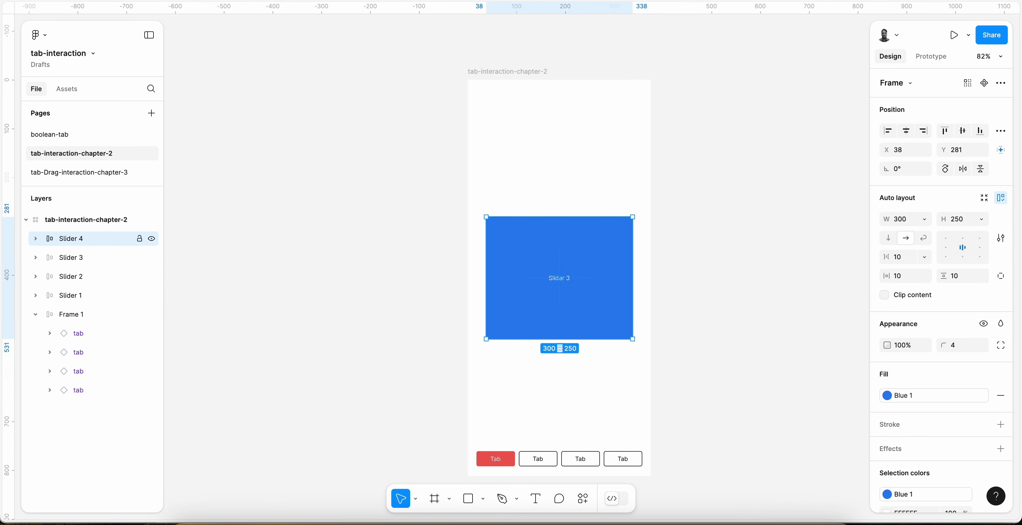
# Change the Slider 4 frame's fill to the Green 2 library colour and its text to "Slider 4"
pyautogui.click(935, 393)
pyautogui.scroll(-5, 791, 465)
pyautogui.click(778, 408)
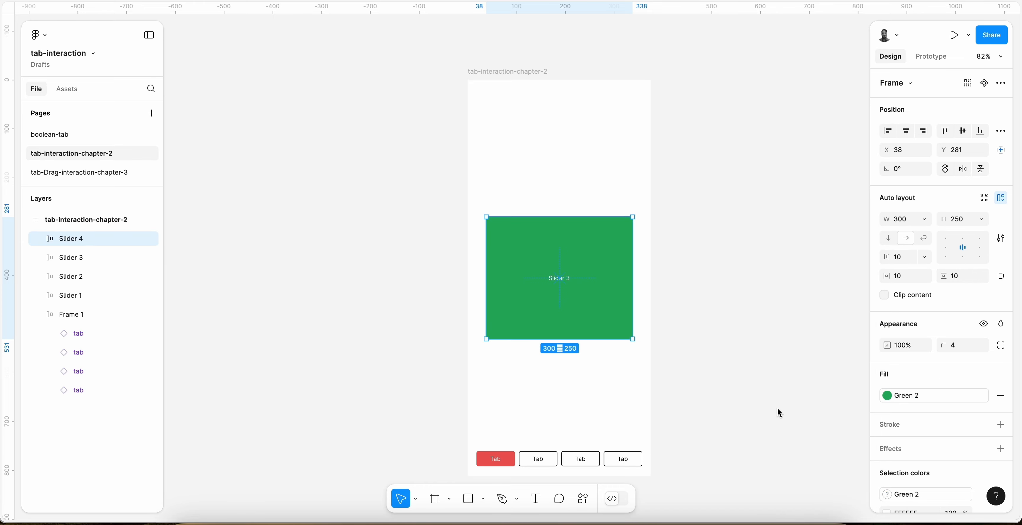
pyautogui.doubleClick(566, 279)
pyautogui.doubleClick(567, 280)
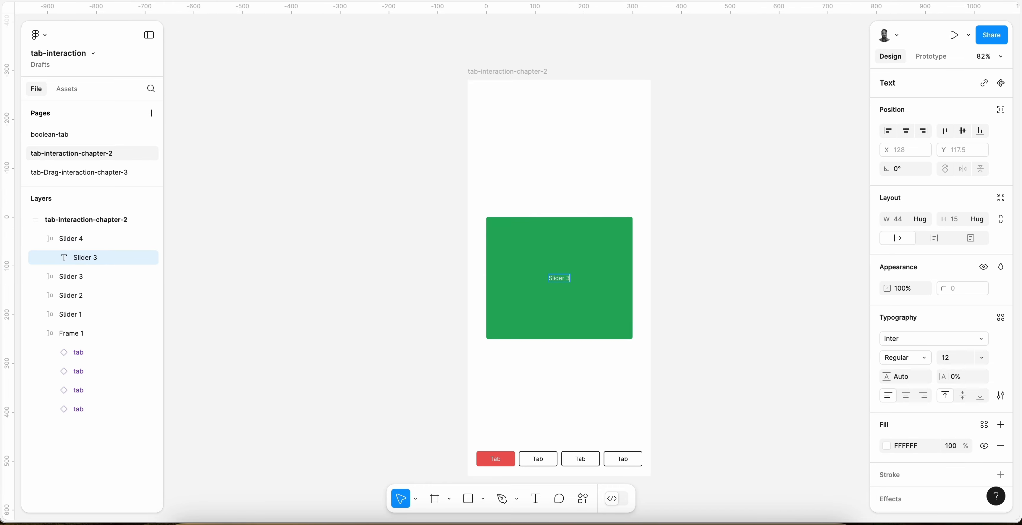
pyautogui.press('Escape')
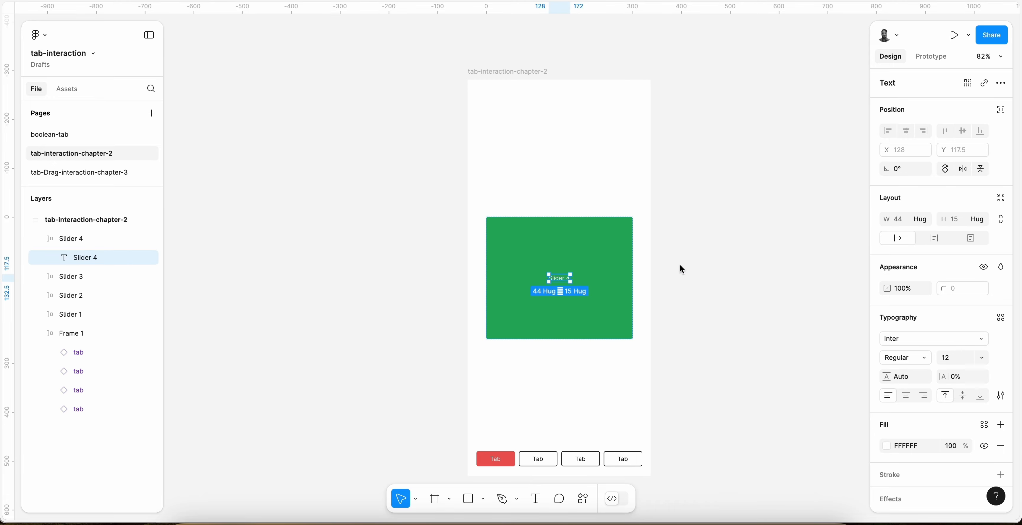
pyautogui.click(657, 301)
pyautogui.click(43, 243)
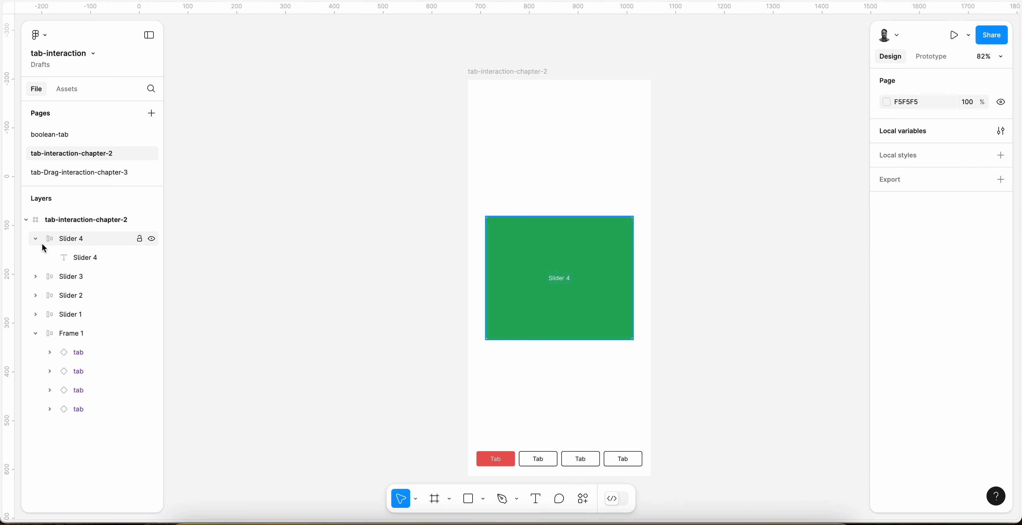
# Hide the Slider 4, Slider 3 and Slider 2 layers, keeping only Slider 1 visible
pyautogui.click(151, 239)
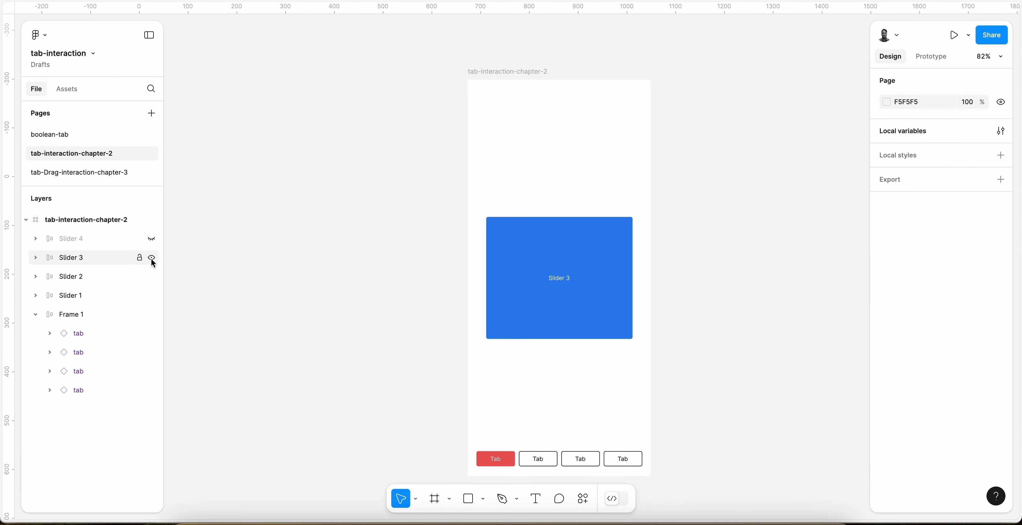
pyautogui.click(151, 258)
pyautogui.click(151, 276)
pyautogui.click(152, 296)
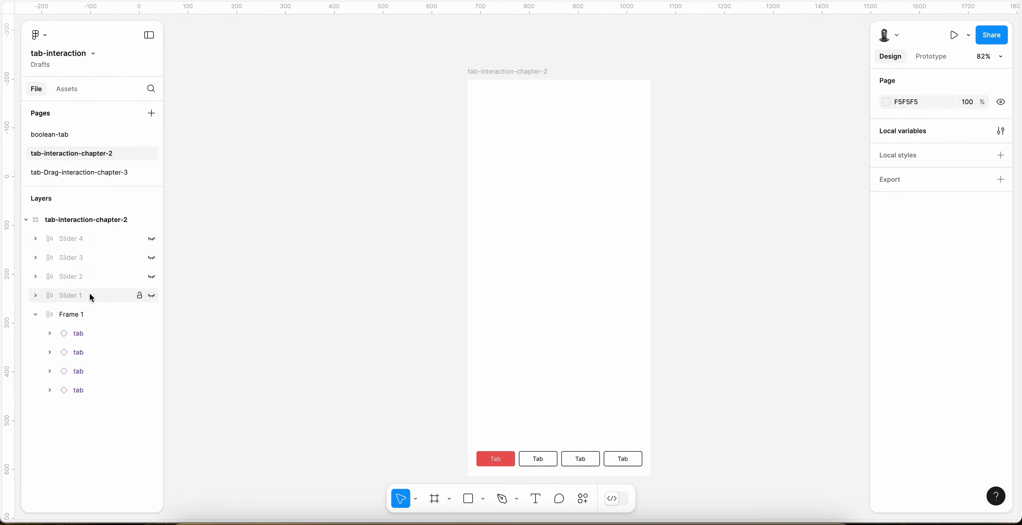
pyautogui.click(151, 295)
# Unhide the Slider 1 frame and change its fill to the Red library colour
pyautogui.click(102, 298)
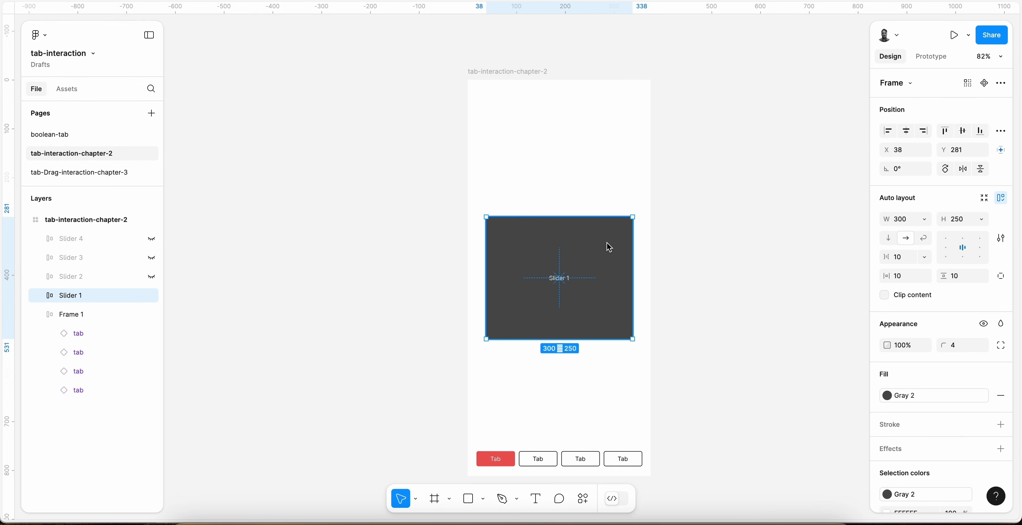
pyautogui.click(909, 402)
pyautogui.scroll(-4, 810, 433)
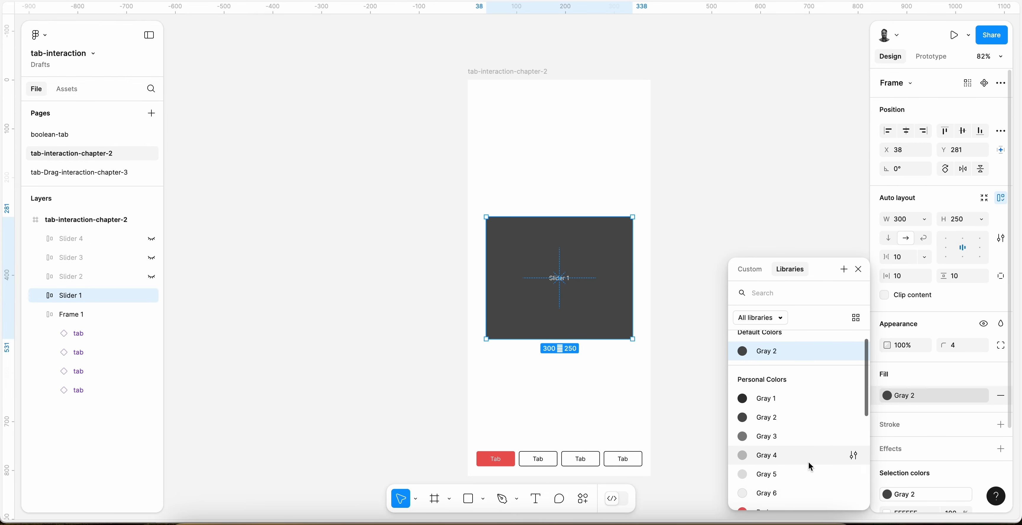
pyautogui.click(777, 413)
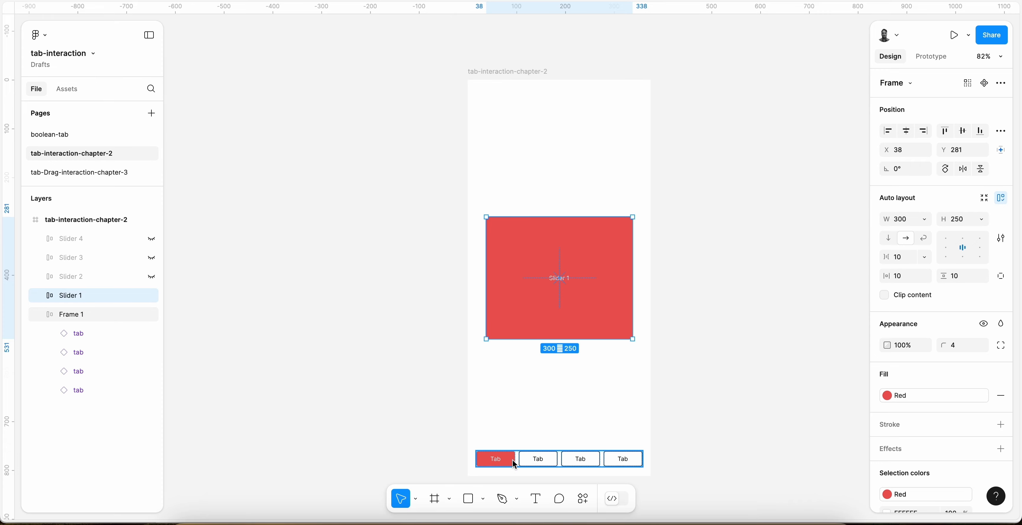
# Unhide the Slider 2 frame and change its fill to the Gray 1 library colour
pyautogui.click(152, 277)
pyautogui.click(520, 267)
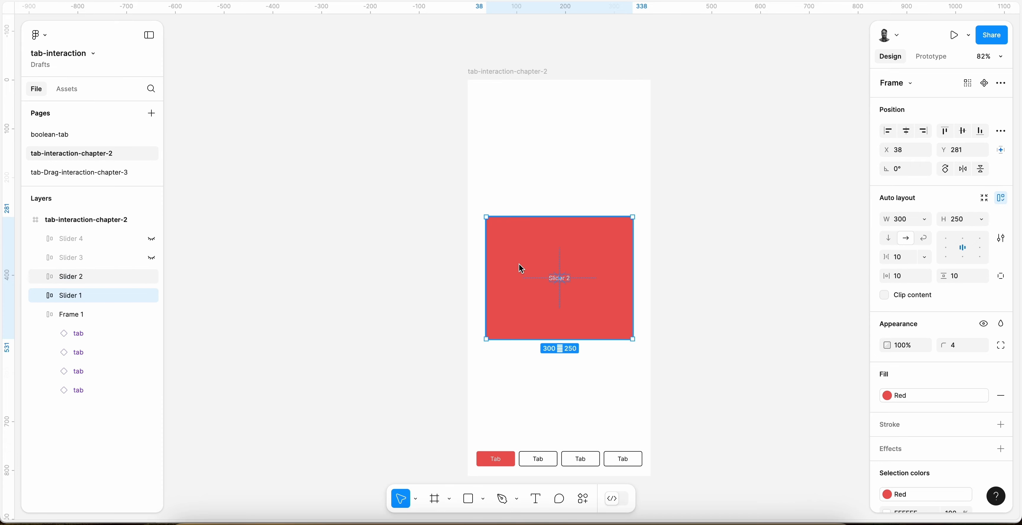
pyautogui.click(891, 395)
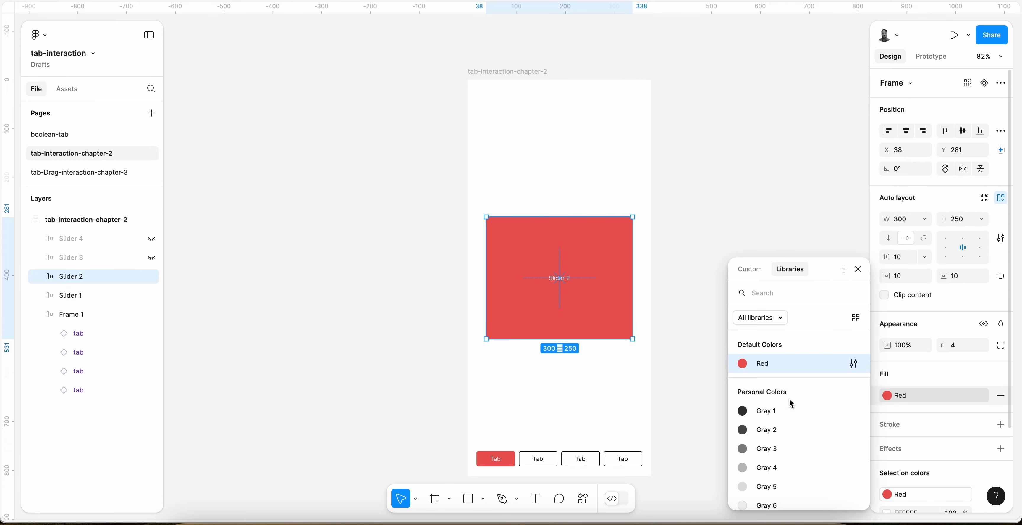
pyautogui.click(775, 413)
pyautogui.click(731, 338)
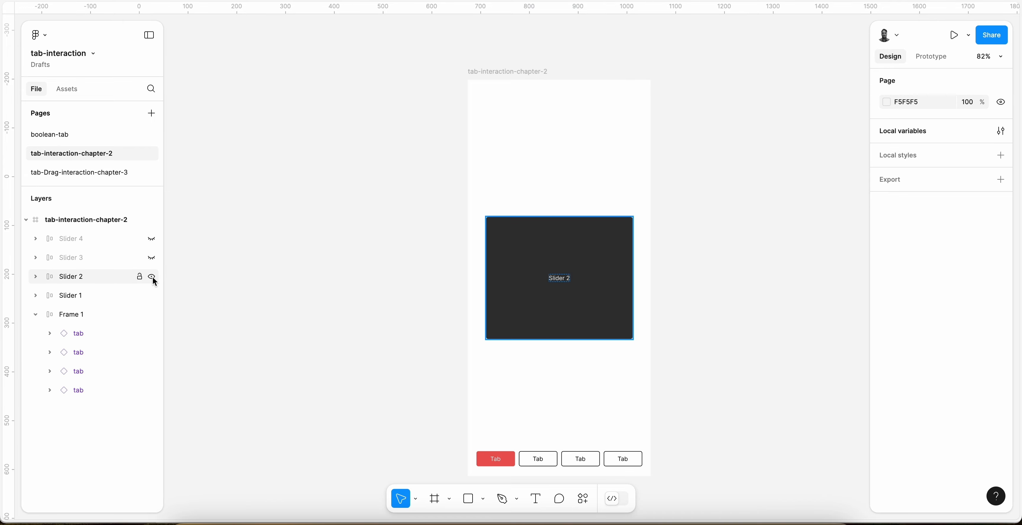
# Make the Slider 4, Slider 3 and Slider 2 layers visible along with Slider 1
pyautogui.click(152, 277)
pyautogui.click(152, 238)
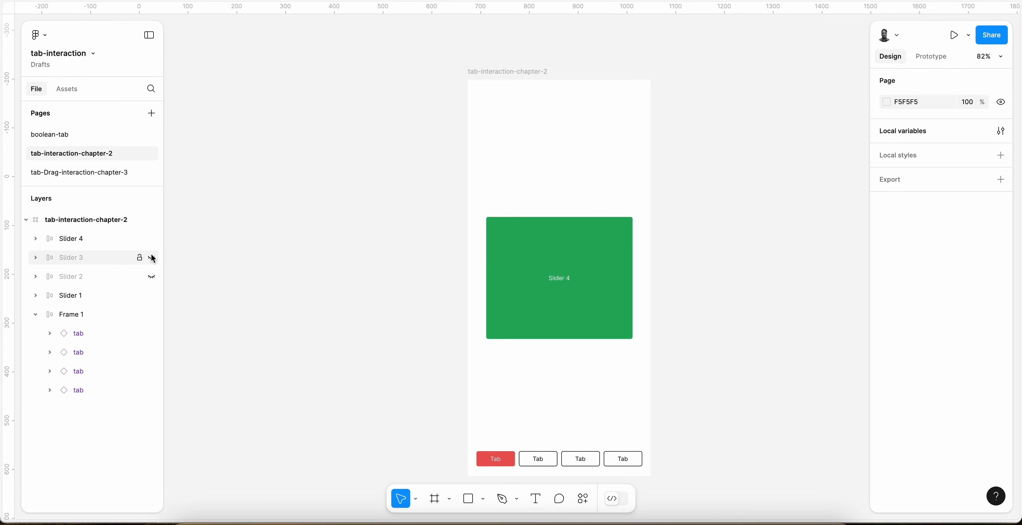
pyautogui.click(151, 258)
pyautogui.click(151, 277)
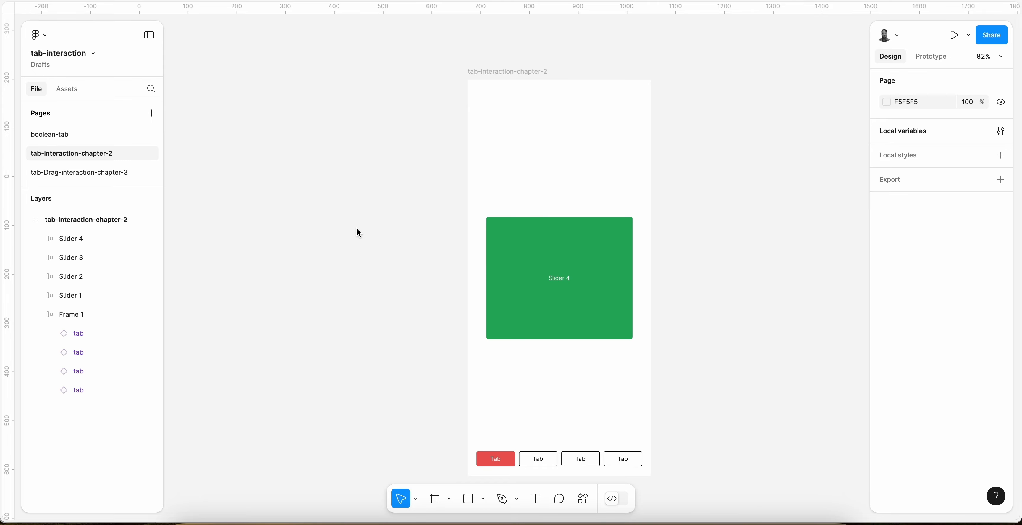
# Create a local Boolean variable named "slider-tab / slider 1" in Collection 1
pyautogui.click(1001, 131)
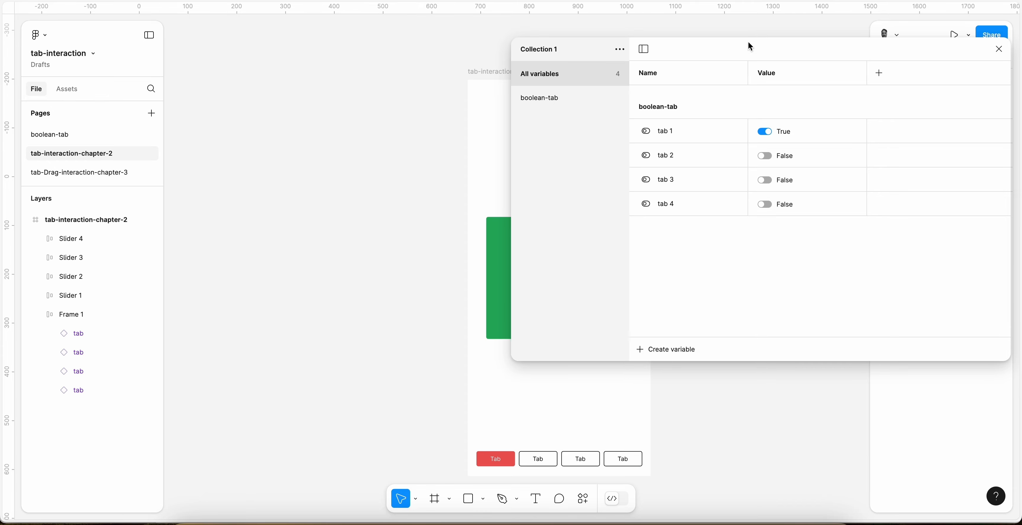
pyautogui.moveTo(737, 46); pyautogui.dragTo(737, 75)
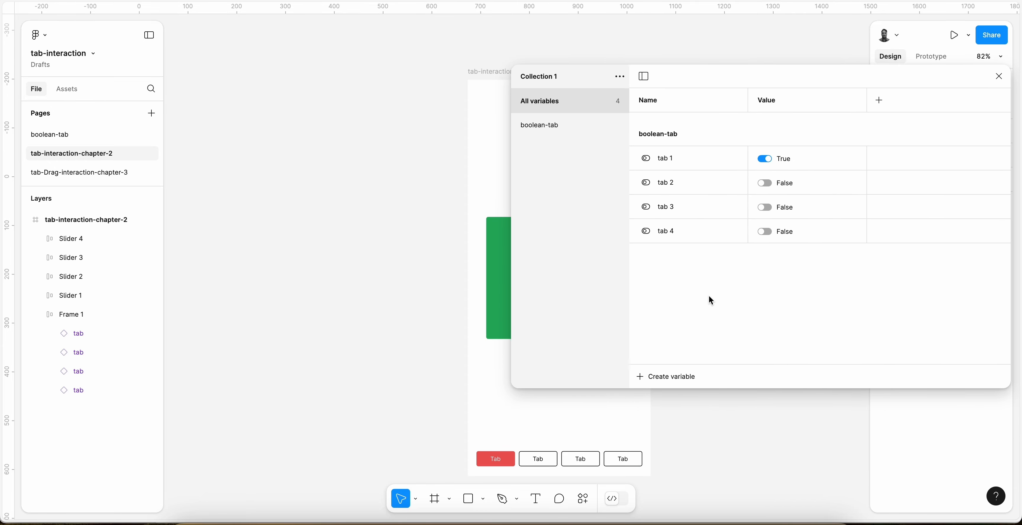
pyautogui.click(674, 373)
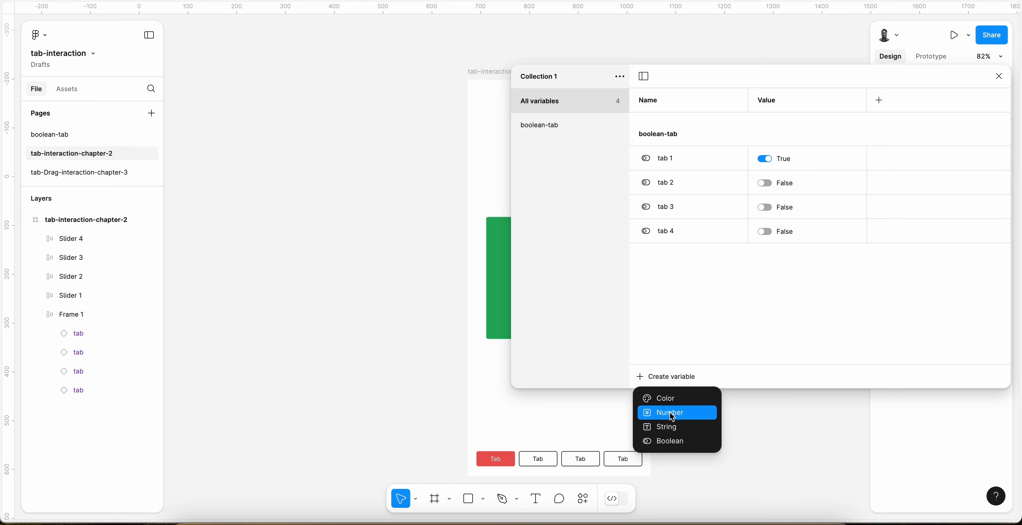
pyautogui.click(670, 440)
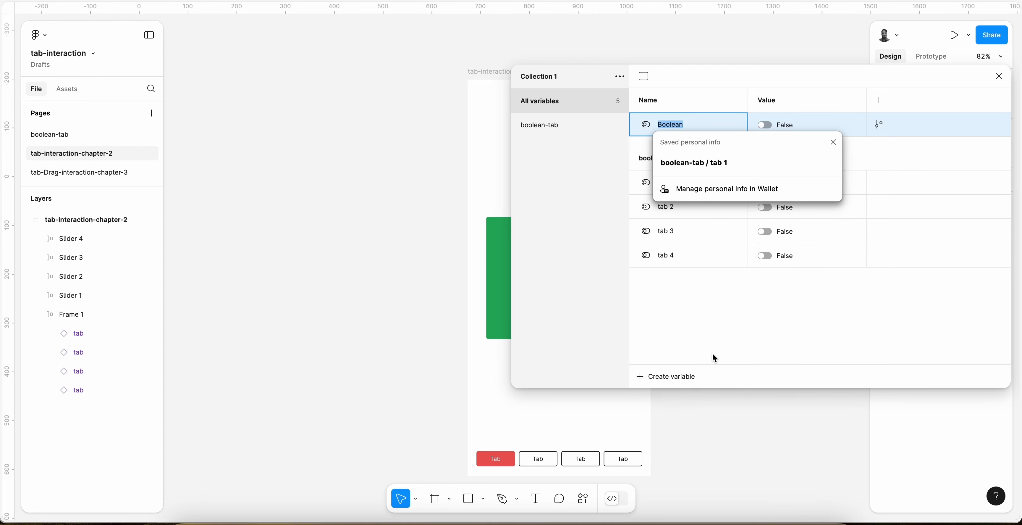
pyautogui.write('slider-tab / slider 1')
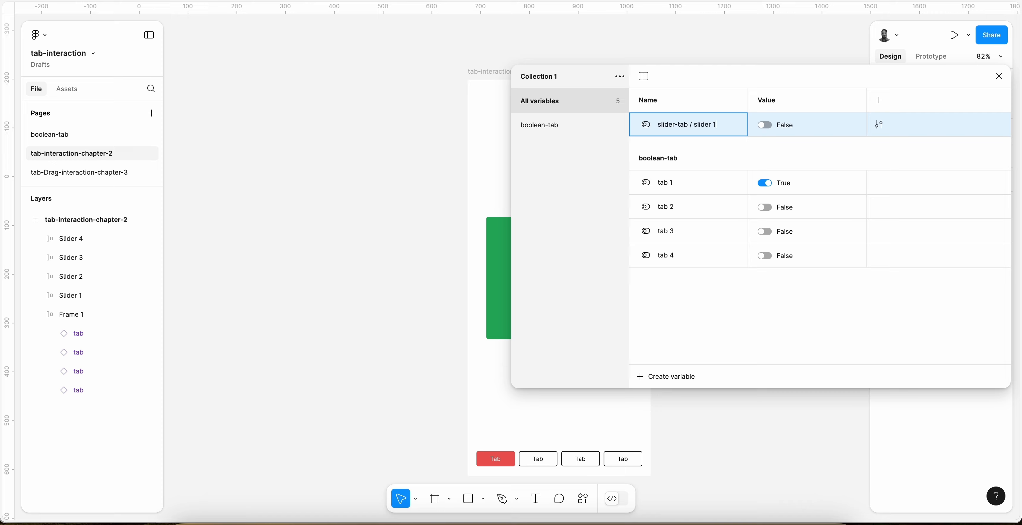
pyautogui.press('Return')
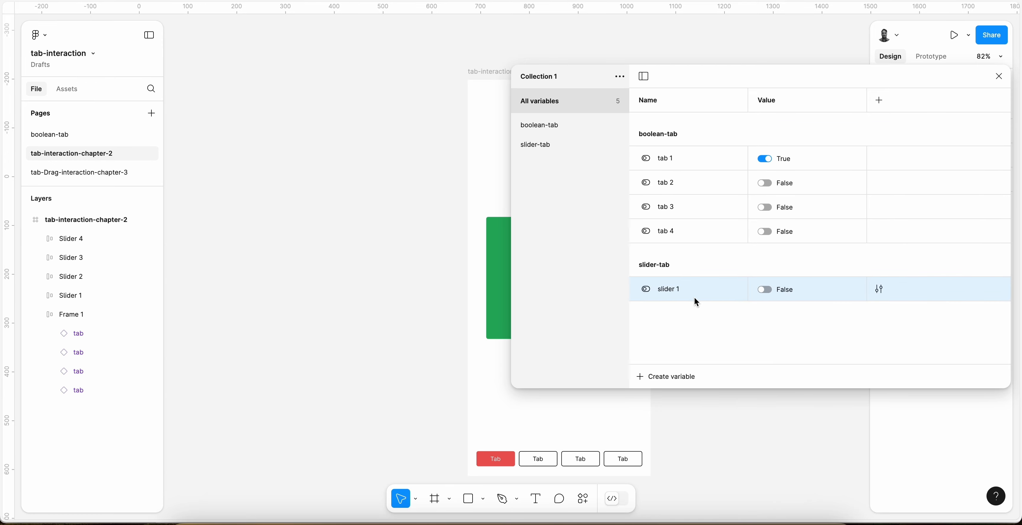
# Add Boolean variables slider 2, slider 3 and slider 4 to the slider-tab group and set slider 1 to True
pyautogui.click(685, 303)
pyautogui.click(685, 290)
pyautogui.hotkey('shift', 'Return')
pyautogui.press('Return')
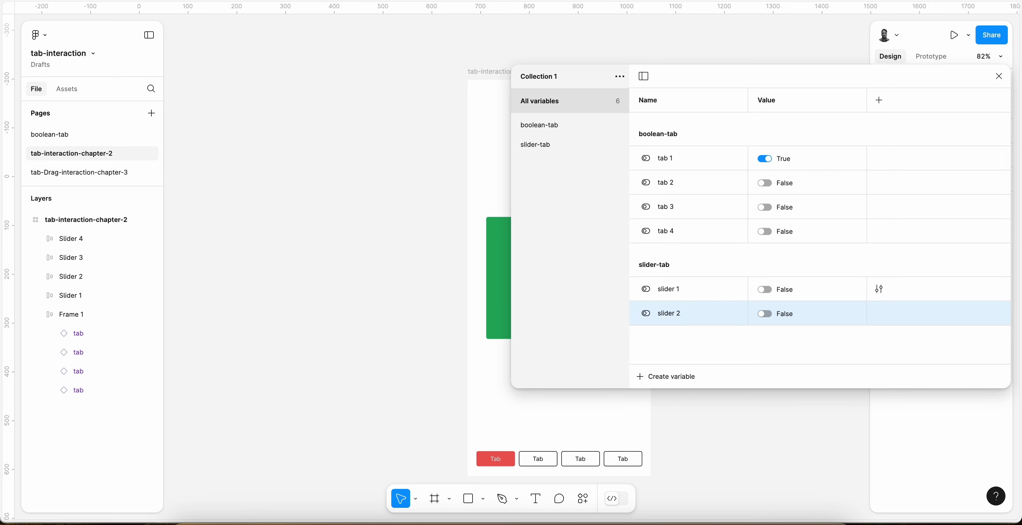
pyautogui.hotkey('shift', 'Return')
pyautogui.press('Return')
pyautogui.hotkey('shift', 'Return')
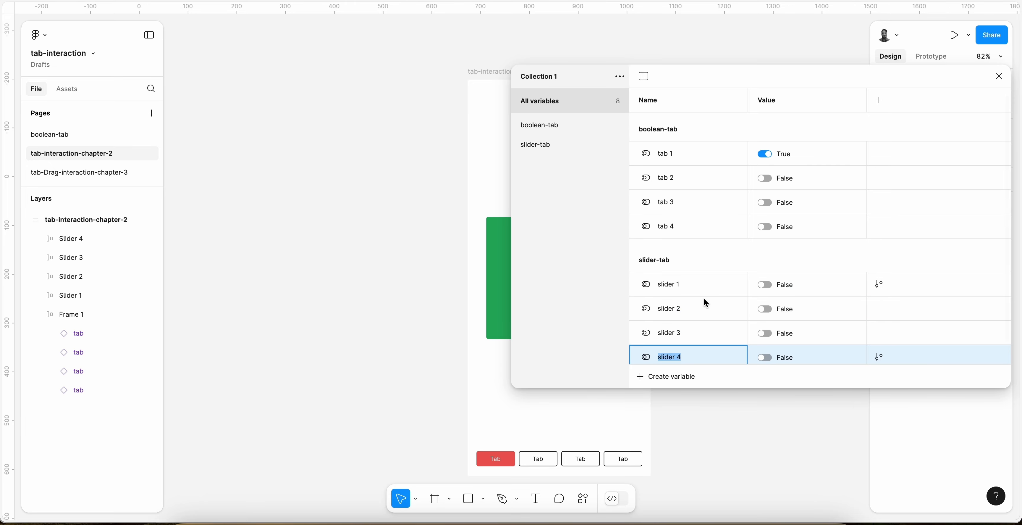
pyautogui.click(767, 286)
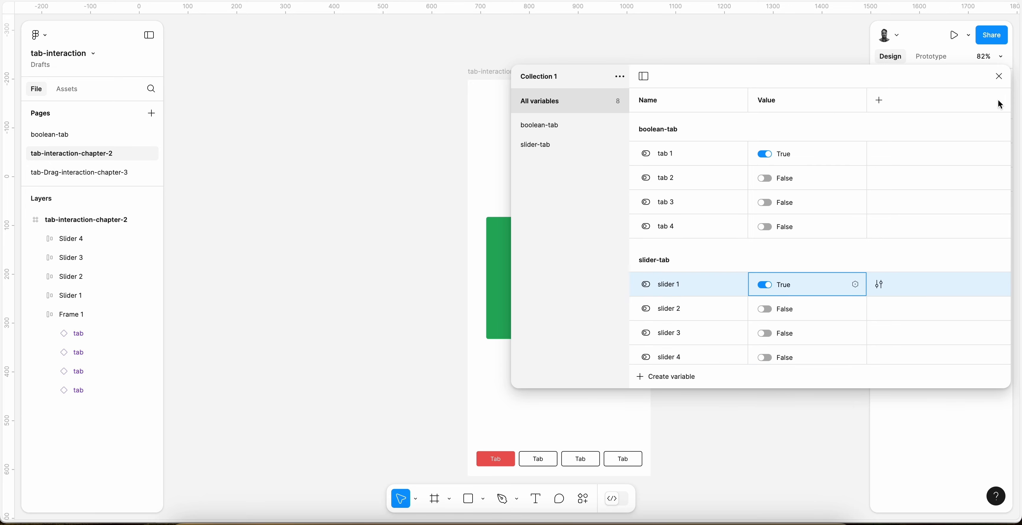
pyautogui.click(999, 78)
# Bind the Slider 4 frame's visibility to the slider-tab/slider 4 variable
pyautogui.scroll(-3, 699, 269)
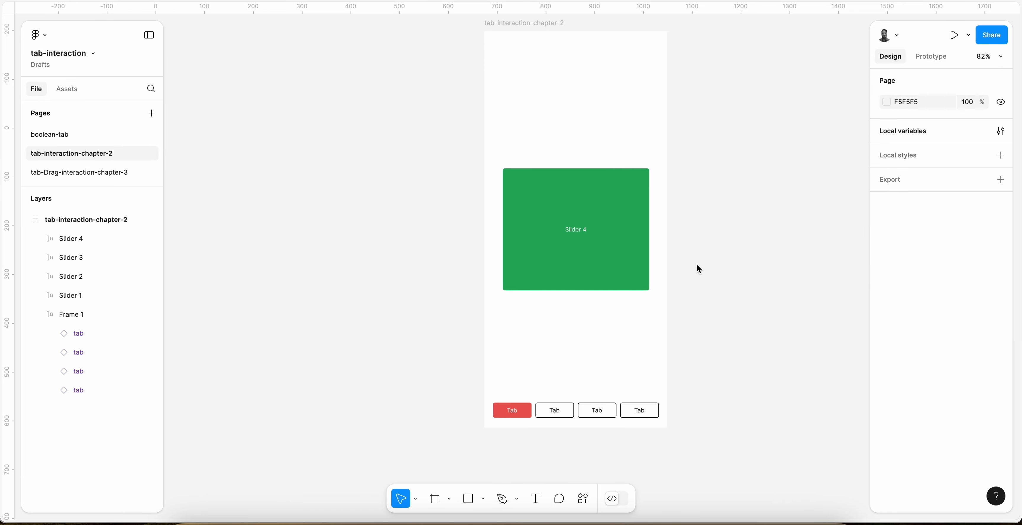
pyautogui.click(589, 259)
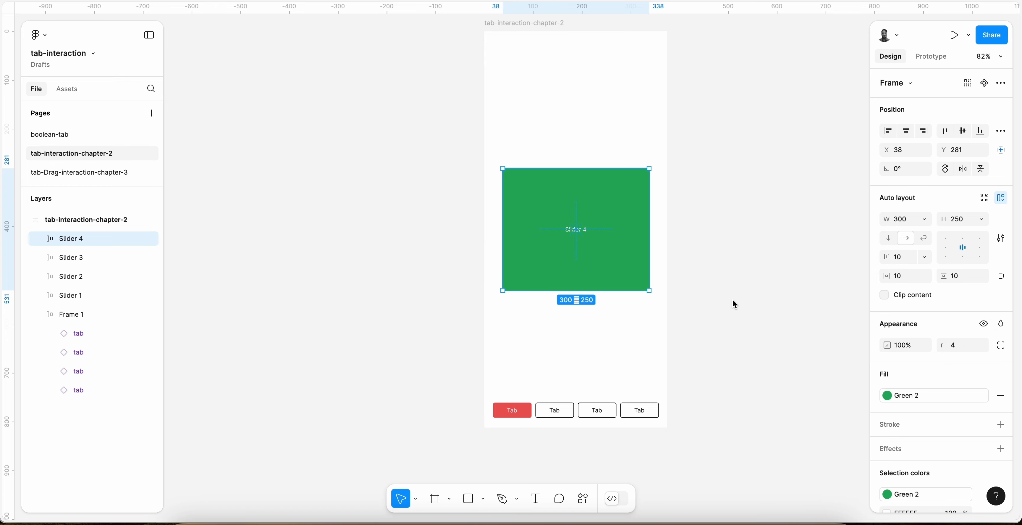
pyautogui.click(984, 325)
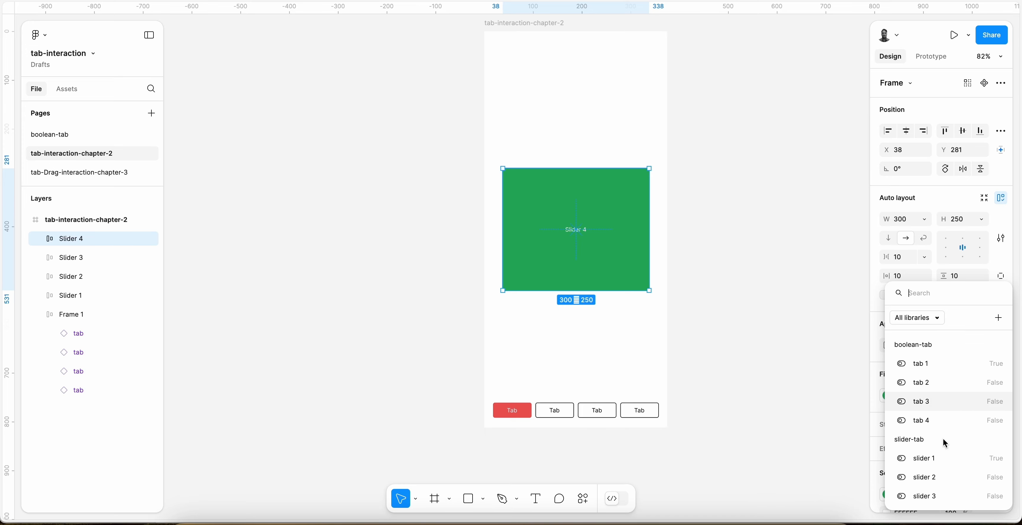
pyautogui.scroll(-1, 944, 456)
pyautogui.click(947, 494)
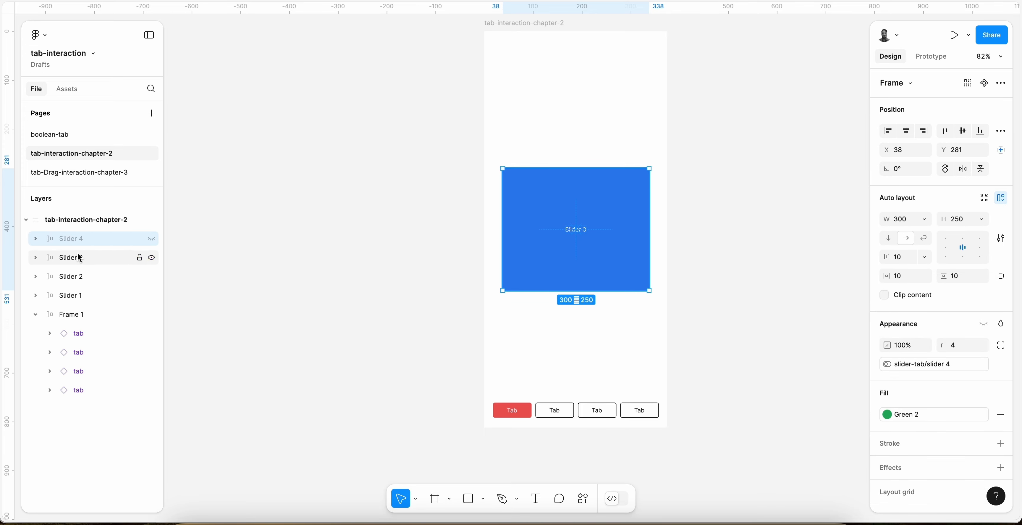
# Bind the visibility of the Slider 3 and Slider 2 frames to the slider-tab variables slider 3 and slider 2 respectively
pyautogui.click(113, 257)
pyautogui.click(984, 323)
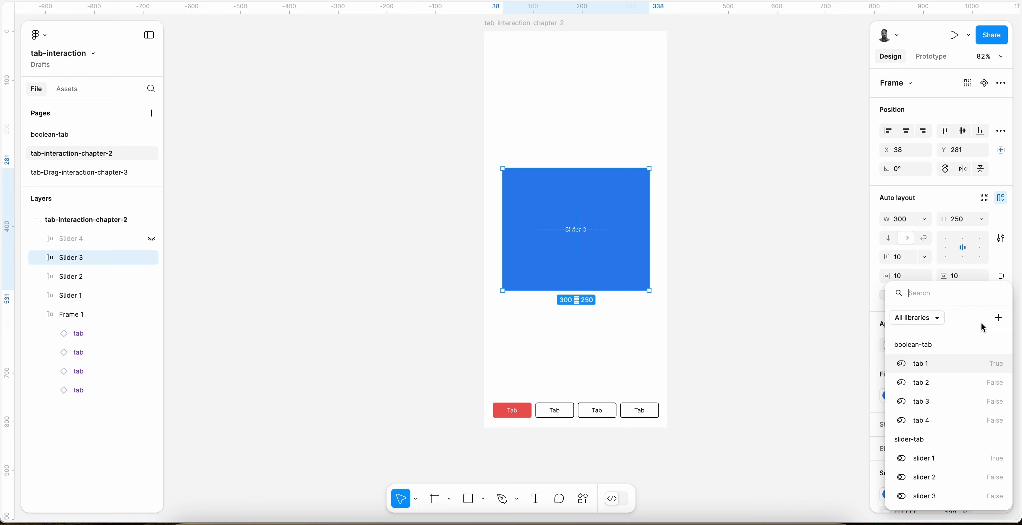
pyautogui.click(952, 494)
pyautogui.click(94, 276)
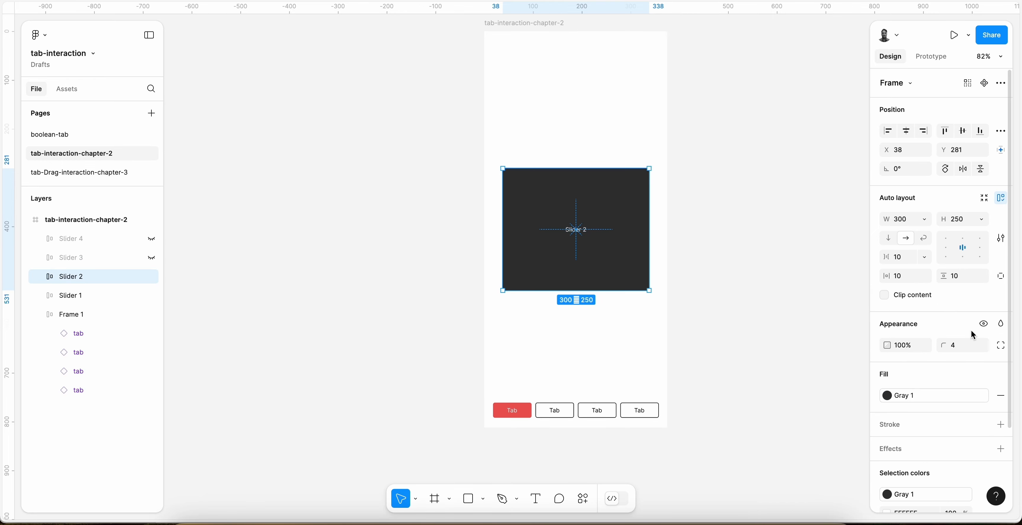
pyautogui.click(983, 324)
pyautogui.click(956, 475)
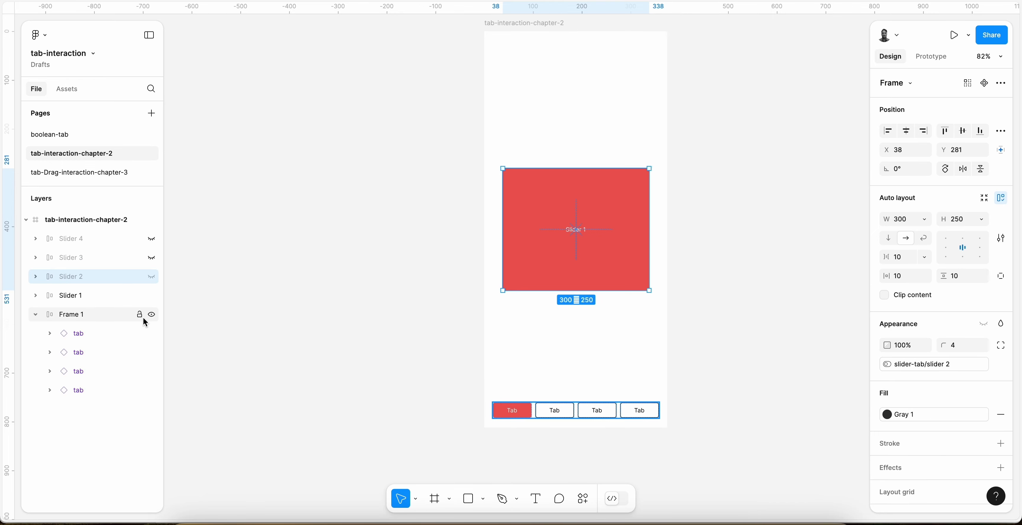
# Bind the Slider 1 frame's visibility to the slider-tab/slider 1 variable
pyautogui.click(114, 296)
pyautogui.click(984, 323)
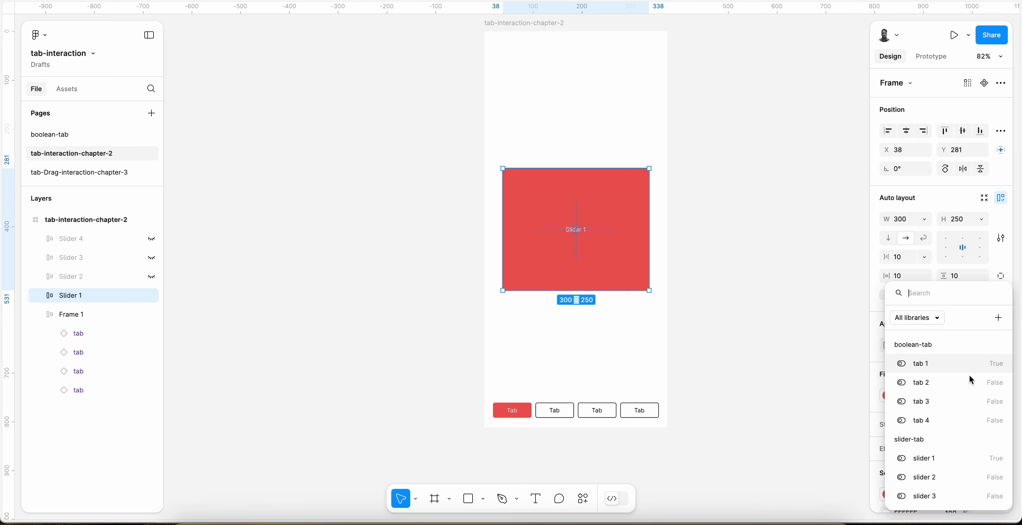
pyautogui.click(946, 464)
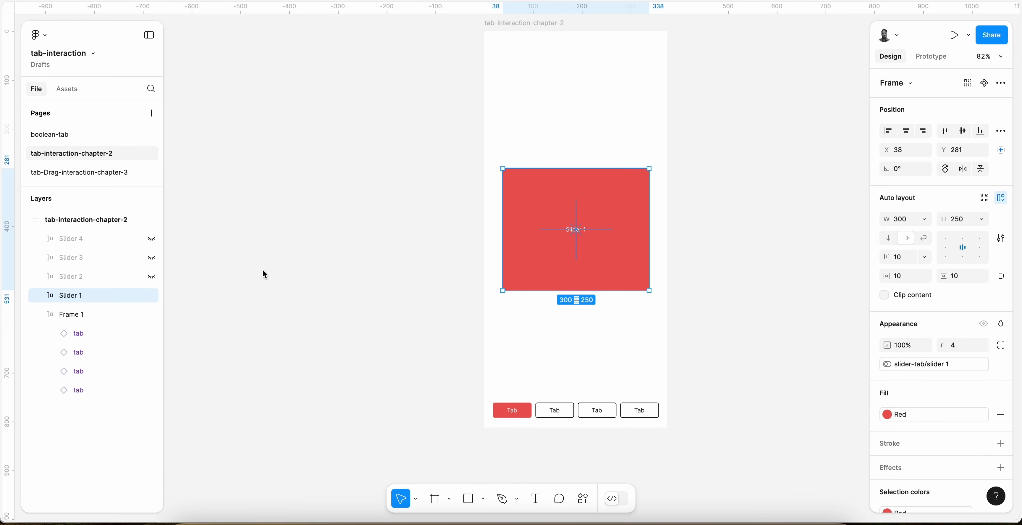
# Examine the first tab instance on the boolean-tab page and return to the tab-interaction-chapter-2 page
pyautogui.click(78, 139)
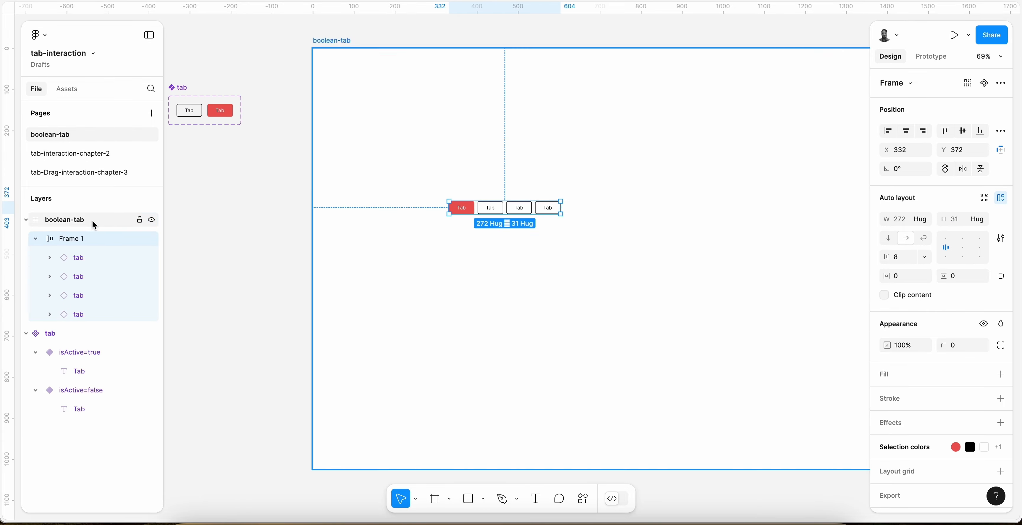
pyautogui.click(99, 259)
pyautogui.scroll(5, 474, 237)
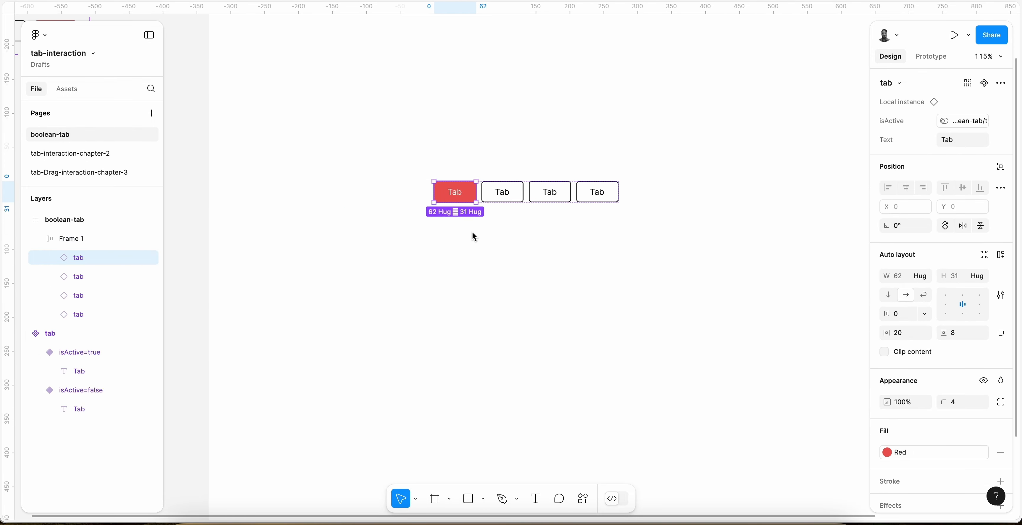
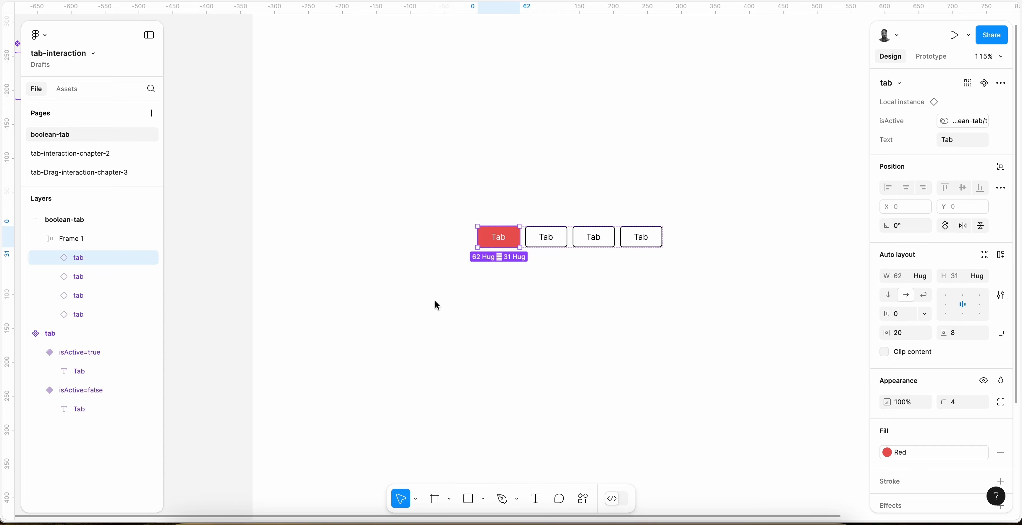
pyautogui.click(88, 155)
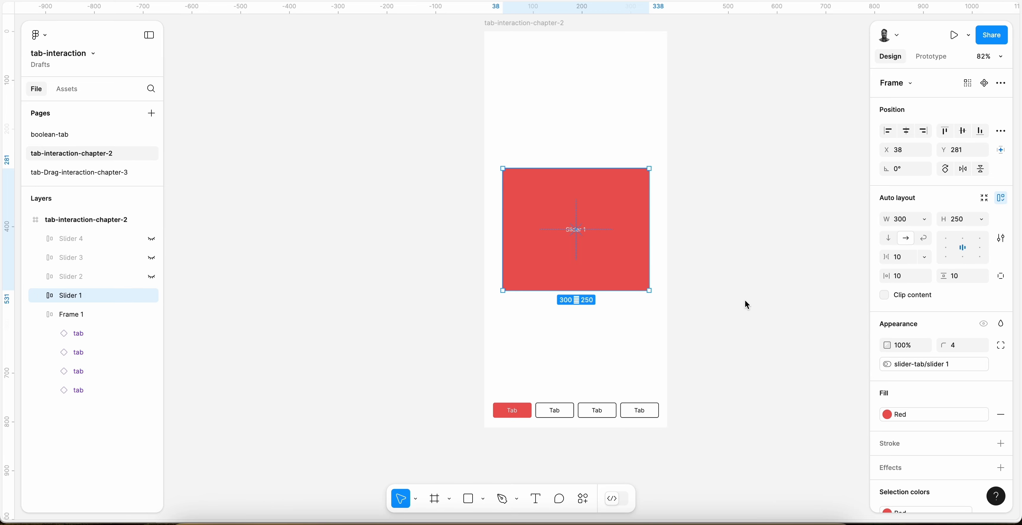
# Open the first bottom tab's click interaction and enlarge its dialog so the full action list fits beside the frame
pyautogui.click(542, 410)
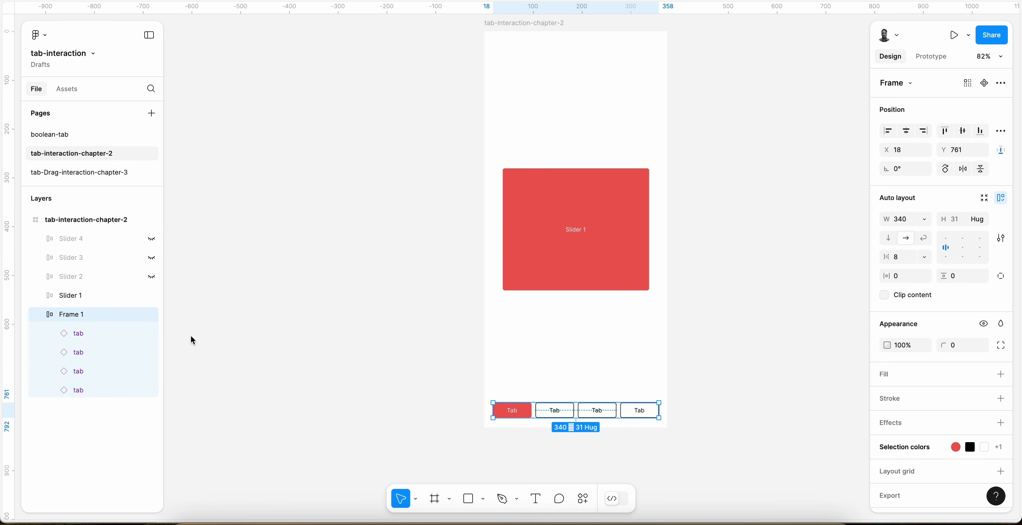
pyautogui.click(88, 335)
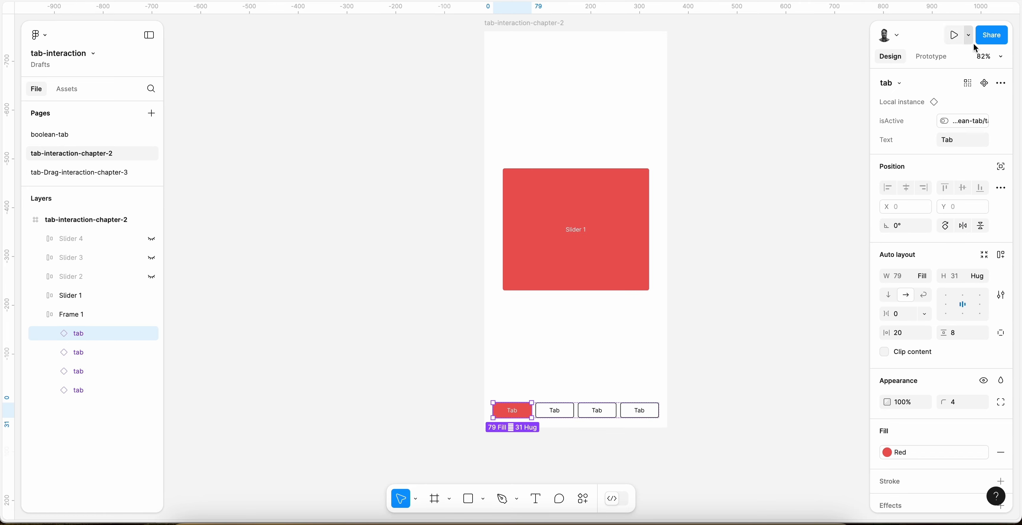
pyautogui.click(937, 59)
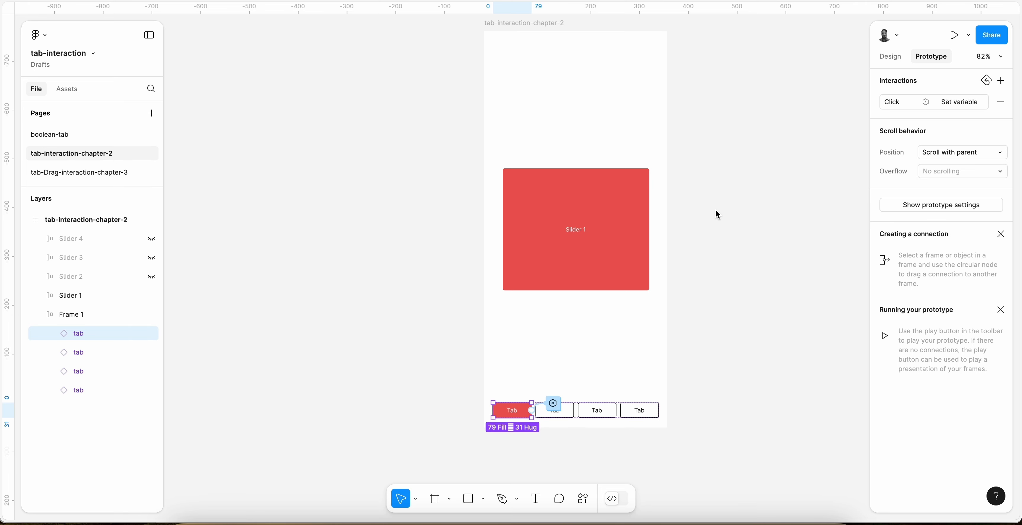
pyautogui.click(964, 102)
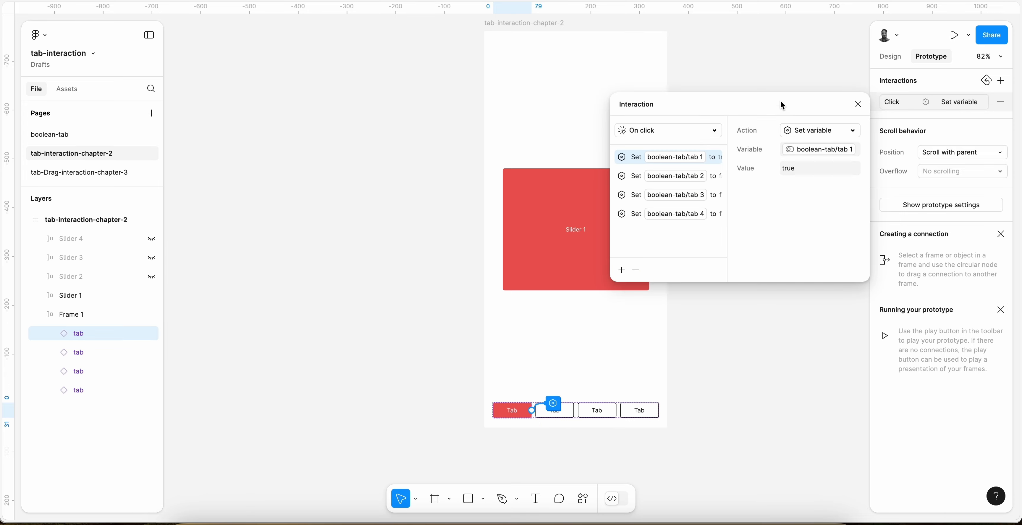
pyautogui.moveTo(780, 101); pyautogui.dragTo(774, 21)
pyautogui.moveTo(858, 195); pyautogui.dragTo(1011, 273)
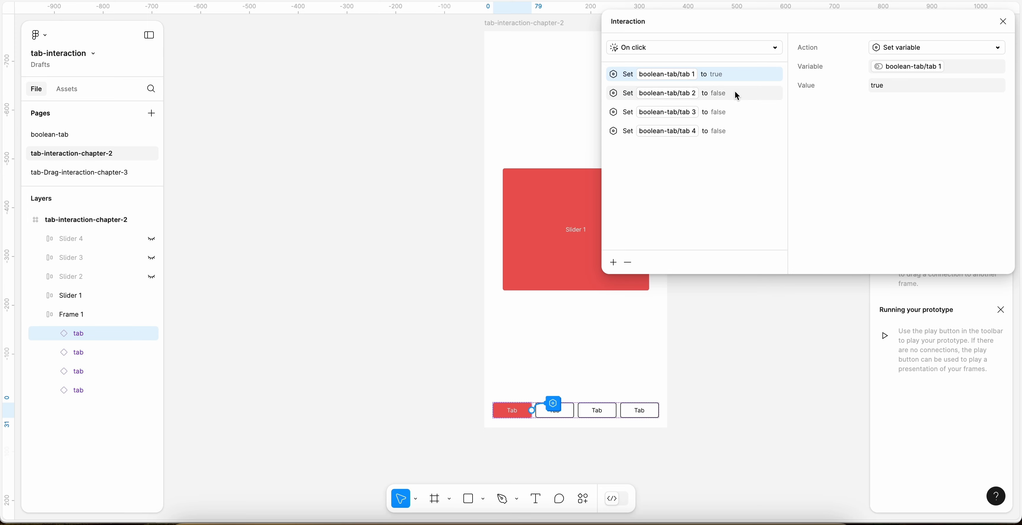
pyautogui.hscroll(3, 483, 347)
pyautogui.scroll(2, 483, 347)
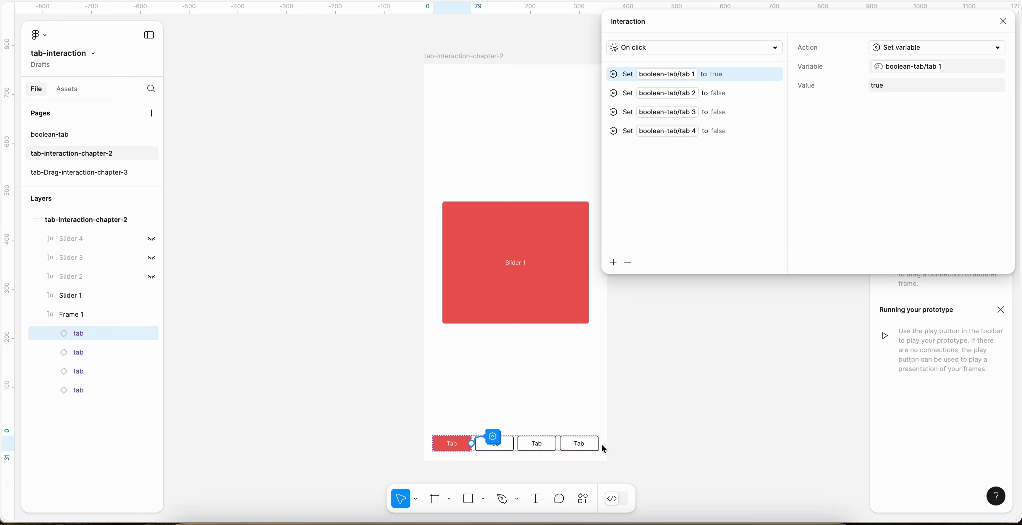
# Add a Check if/else action after the tab 4 action in the first tab's interaction, with the condition tab 1 == true
pyautogui.click(626, 132)
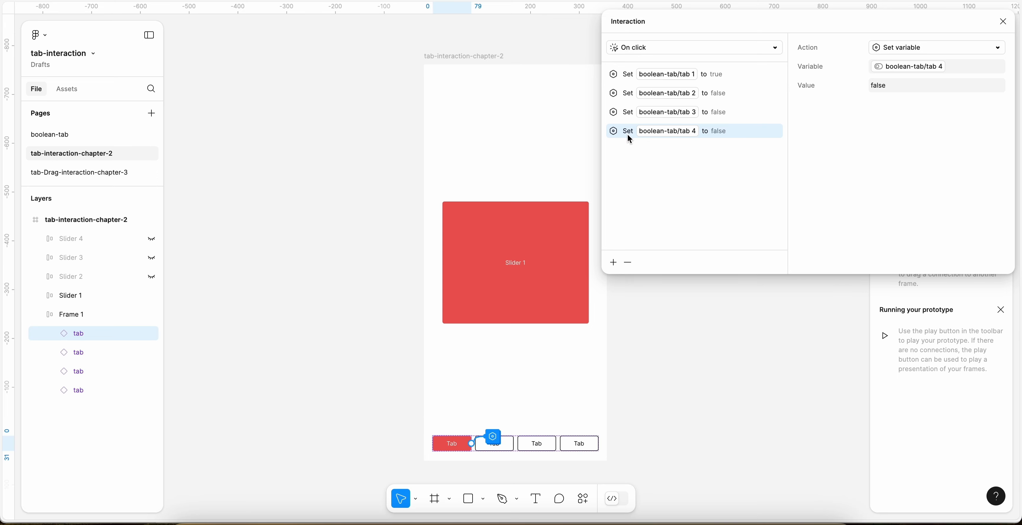
pyautogui.click(613, 262)
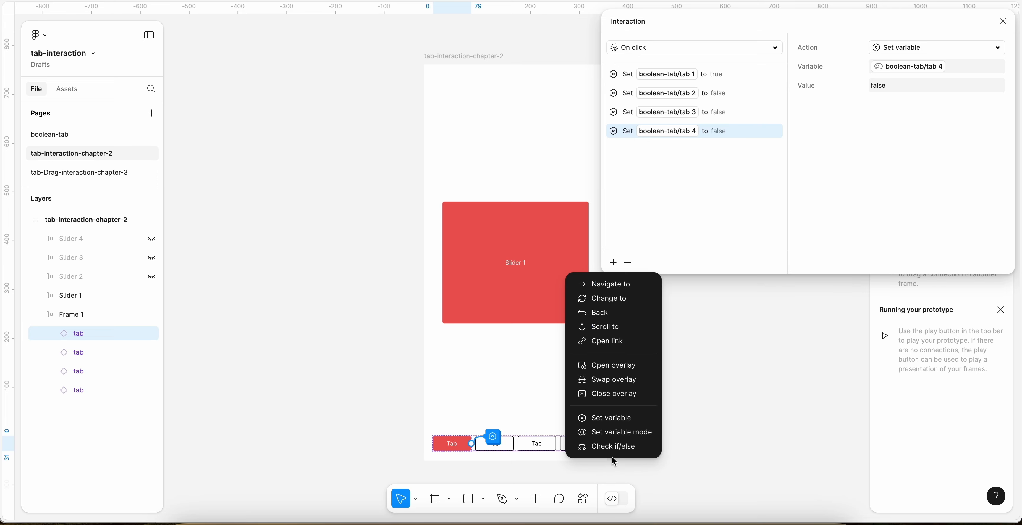
pyautogui.click(615, 447)
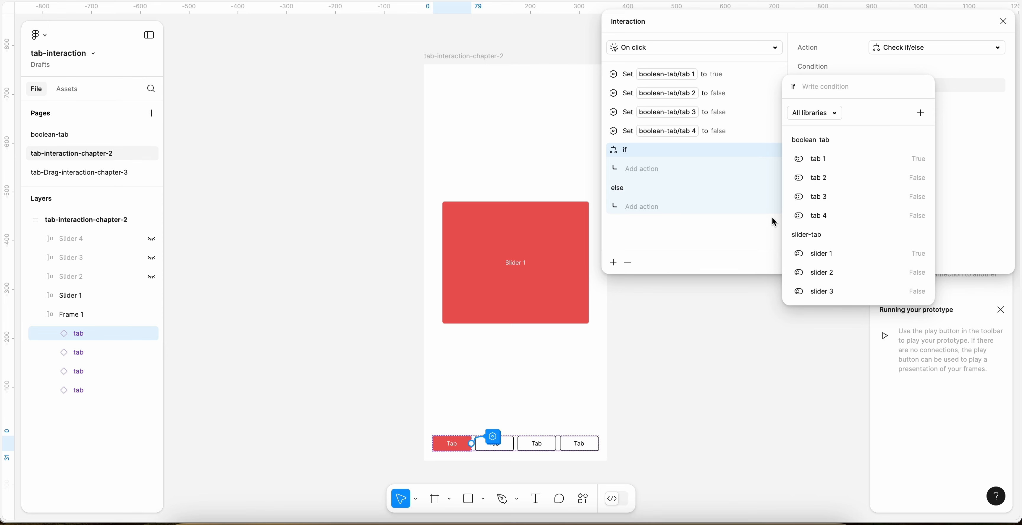
pyautogui.click(839, 161)
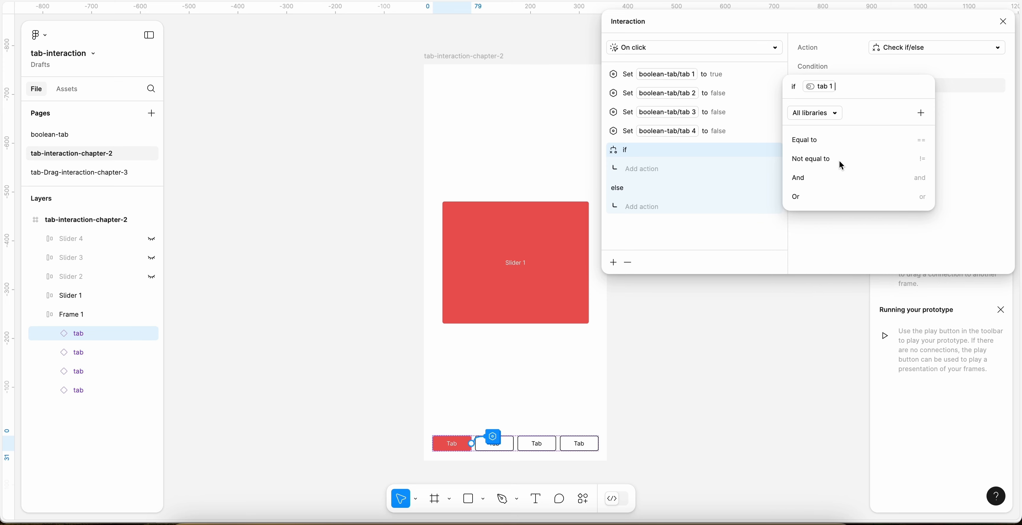
pyautogui.click(822, 140)
pyautogui.click(818, 140)
pyautogui.click(759, 236)
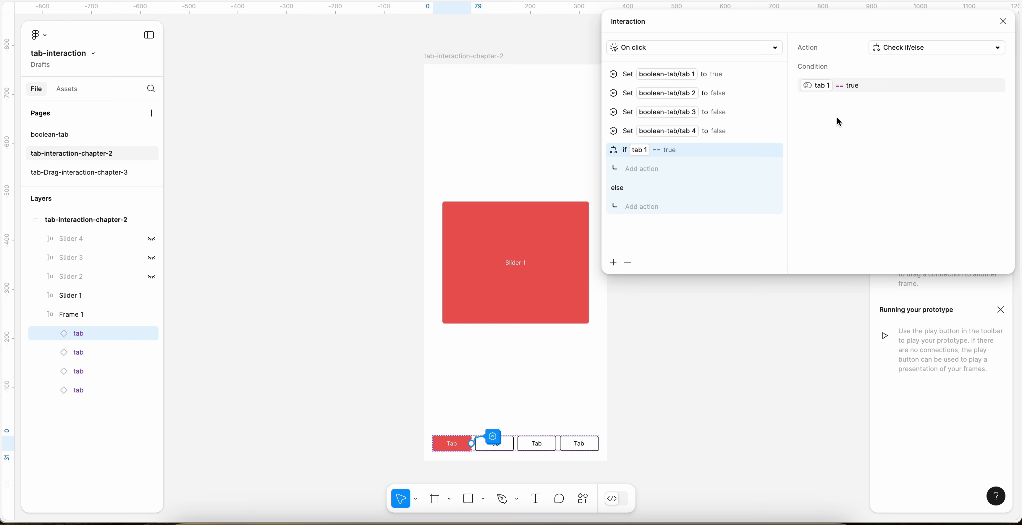
# Add a Set variable action to the if branch that sets slider-tab/slider 1 to true
pyautogui.click(641, 168)
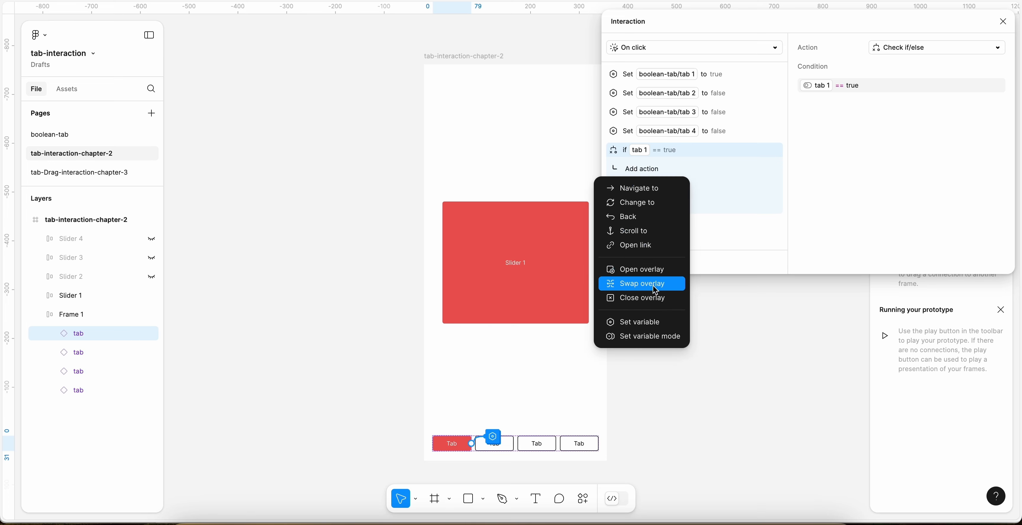
pyautogui.click(653, 324)
pyautogui.click(916, 235)
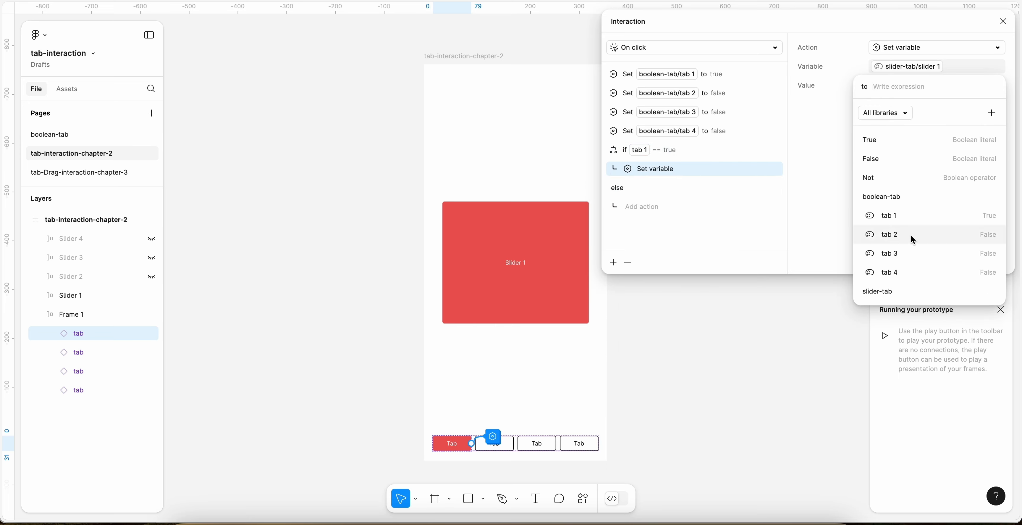
pyautogui.click(886, 141)
pyautogui.click(839, 133)
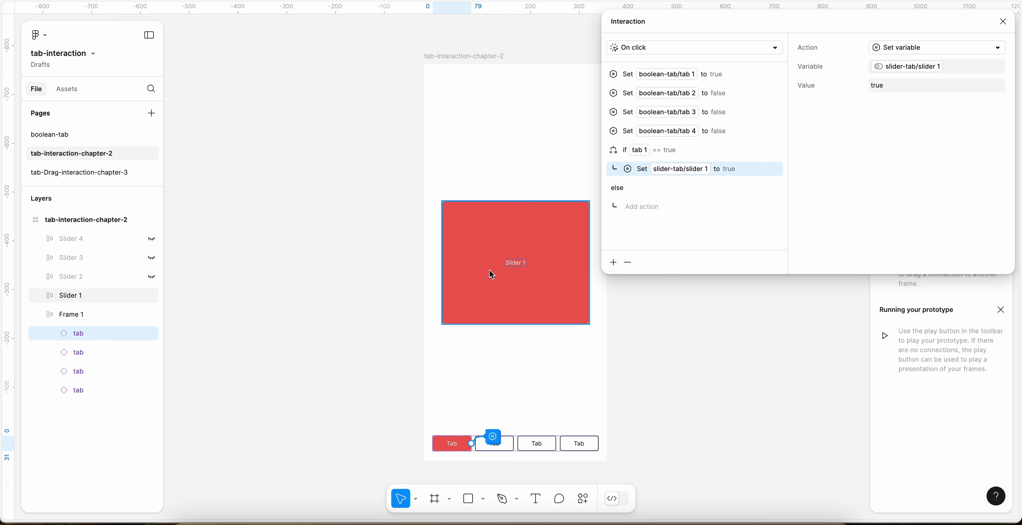
# Add a Set variable action to the else branch that sets slider-tab/slider 1 to false
pyautogui.click(637, 209)
pyautogui.click(644, 361)
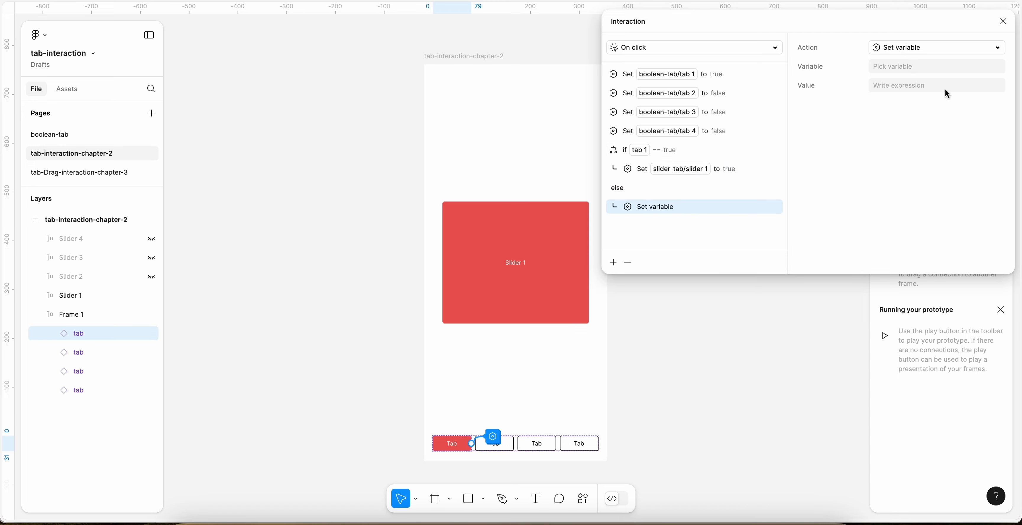
pyautogui.click(899, 69)
pyautogui.click(895, 235)
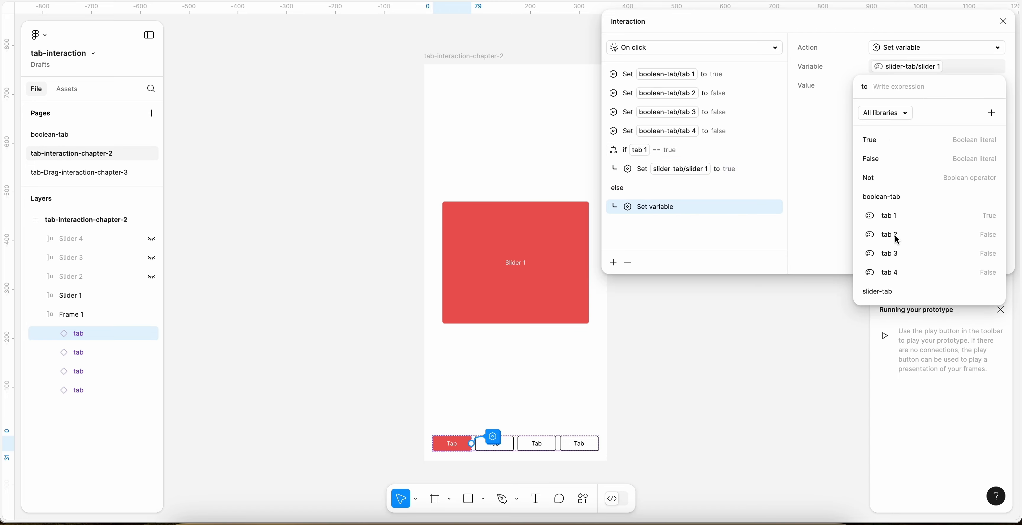
pyautogui.click(881, 159)
pyautogui.click(830, 162)
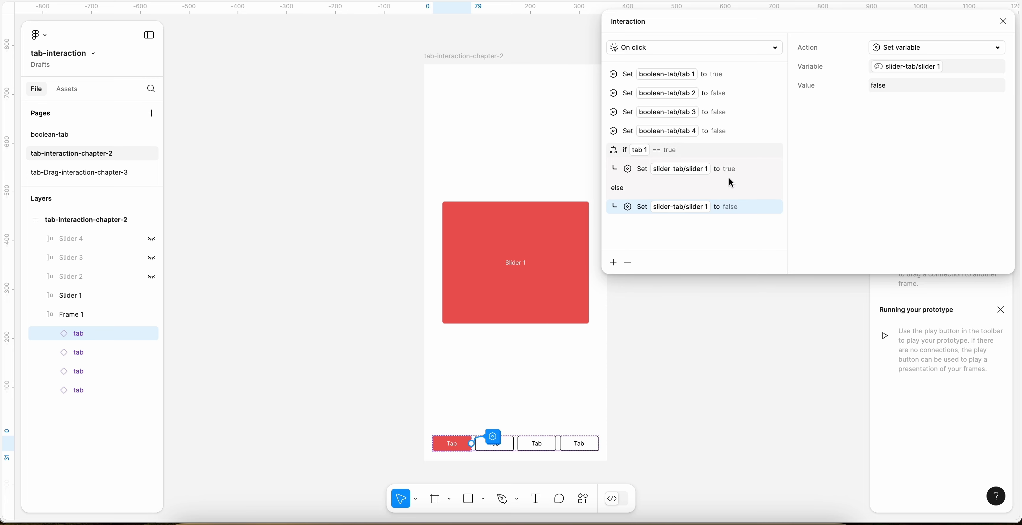
# Add an action setting slider-tab/slider 2 to false below the slider 1 action in the if branch
pyautogui.click(725, 168)
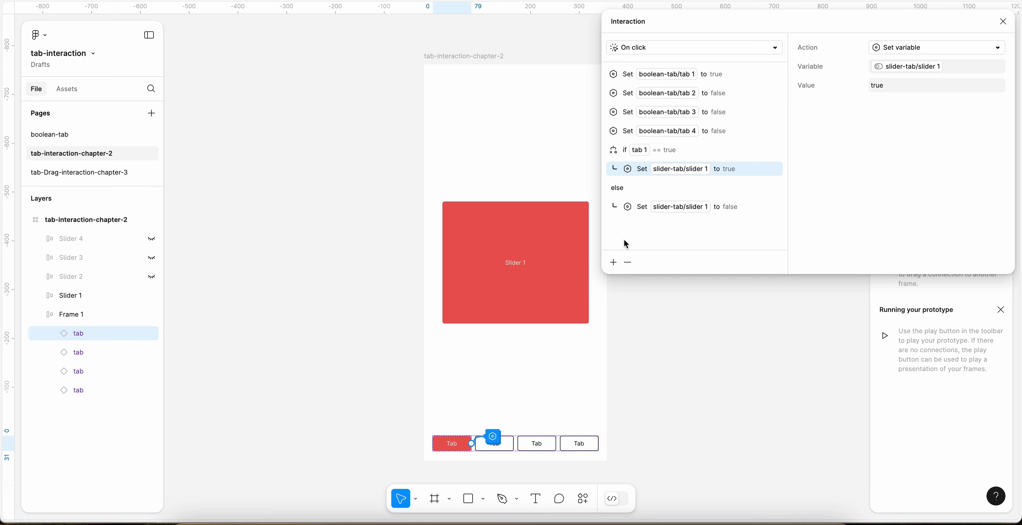
pyautogui.click(613, 262)
pyautogui.click(619, 416)
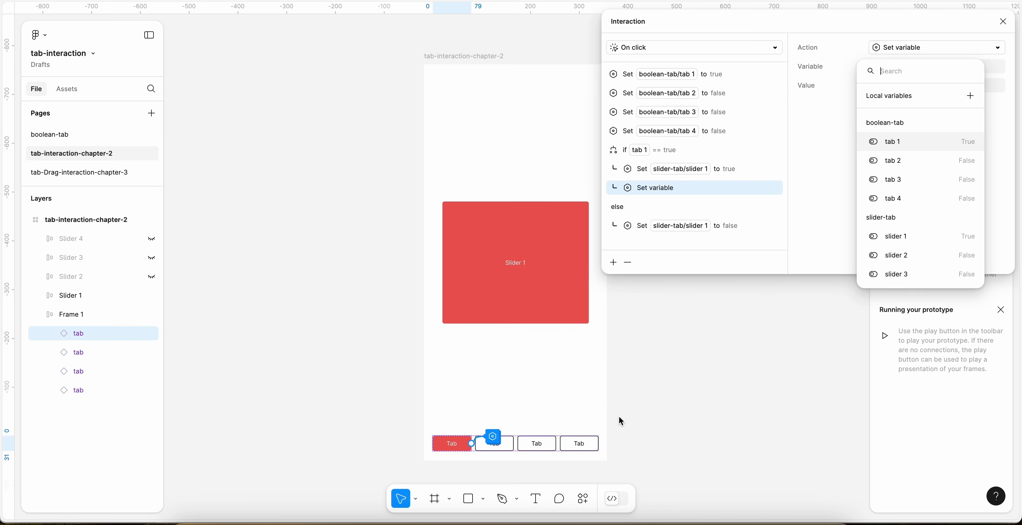
pyautogui.click(911, 256)
pyautogui.click(884, 157)
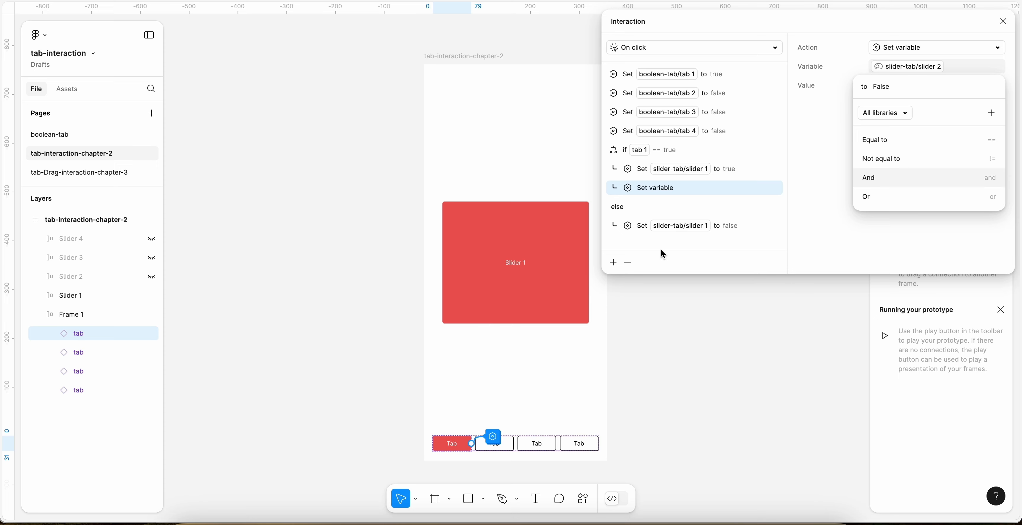
pyautogui.click(663, 259)
# Add an action setting slider-tab/slider 3 to false below the slider 2 action in the if branch
pyautogui.click(613, 262)
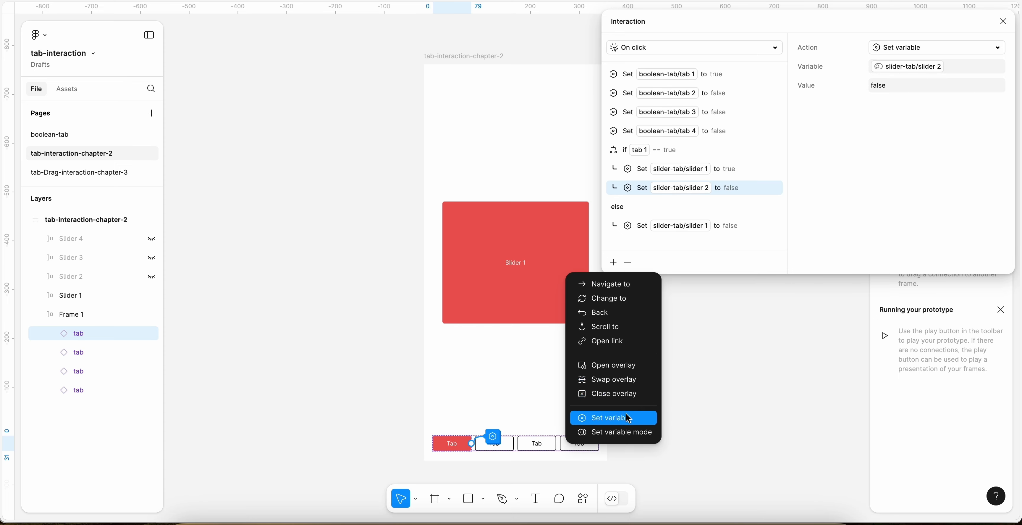
pyautogui.click(611, 417)
pyautogui.click(887, 275)
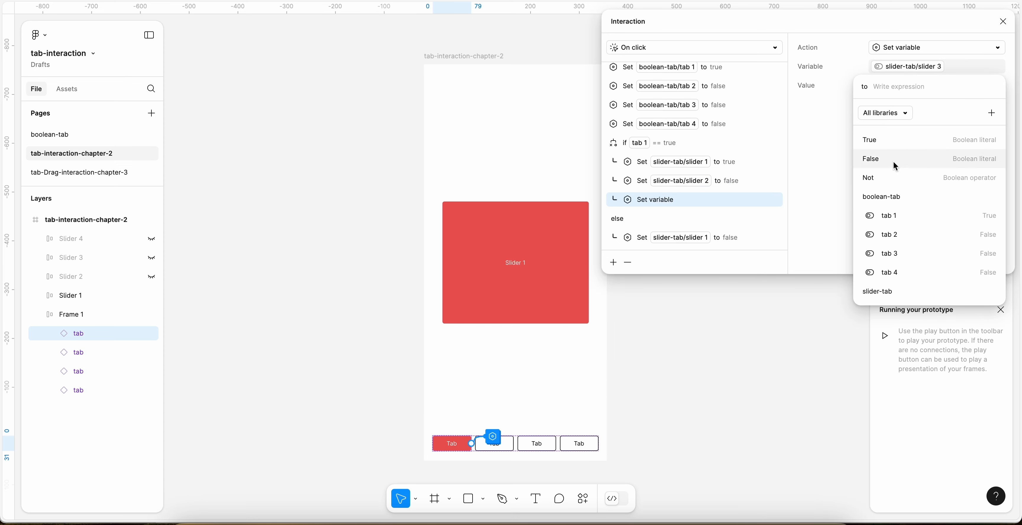
pyautogui.click(884, 159)
pyautogui.click(664, 269)
# Add an action setting slider-tab/slider 4 to false at the end of the if branch
pyautogui.click(613, 265)
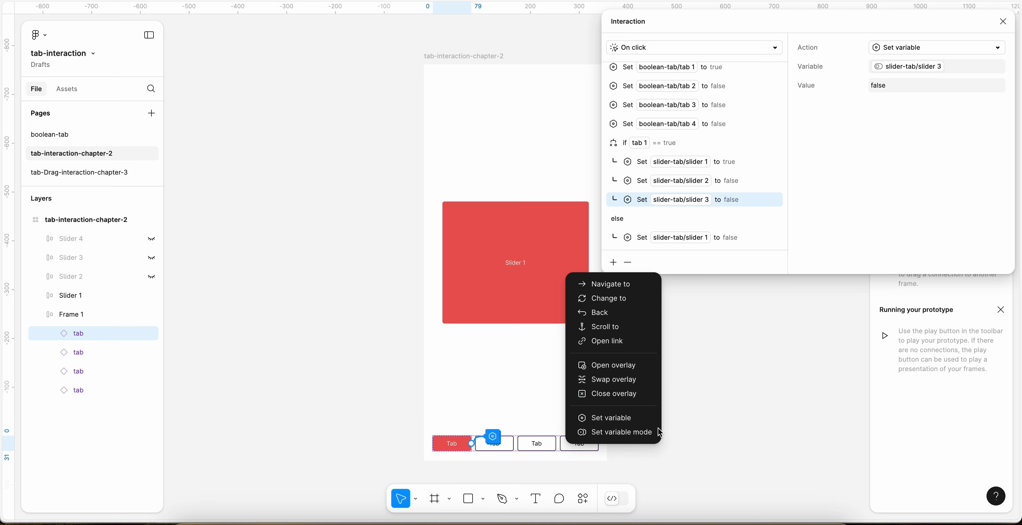
pyautogui.click(635, 419)
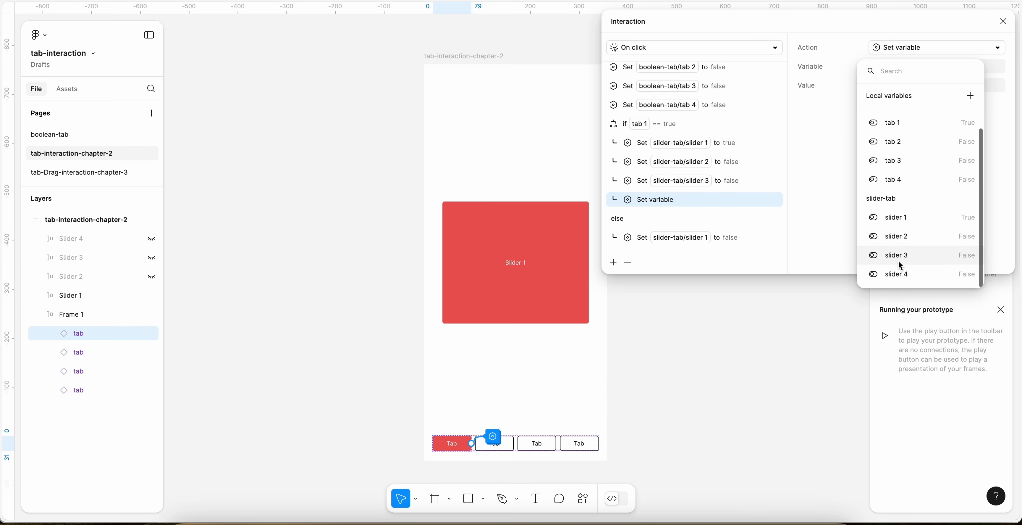
pyautogui.click(905, 278)
pyautogui.click(885, 159)
pyautogui.click(834, 167)
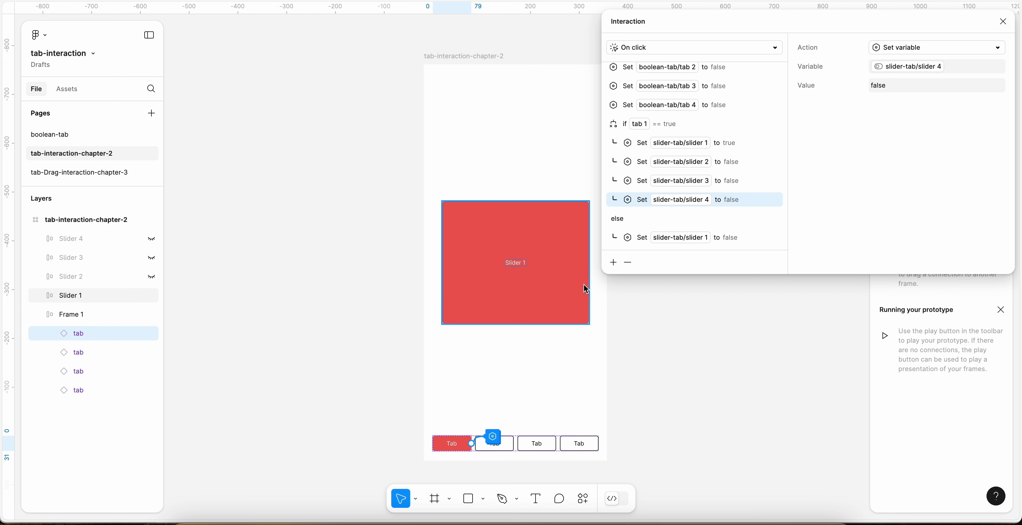
# Open the second bottom tab's click interaction and position its dialog clear of the frame
pyautogui.click(496, 443)
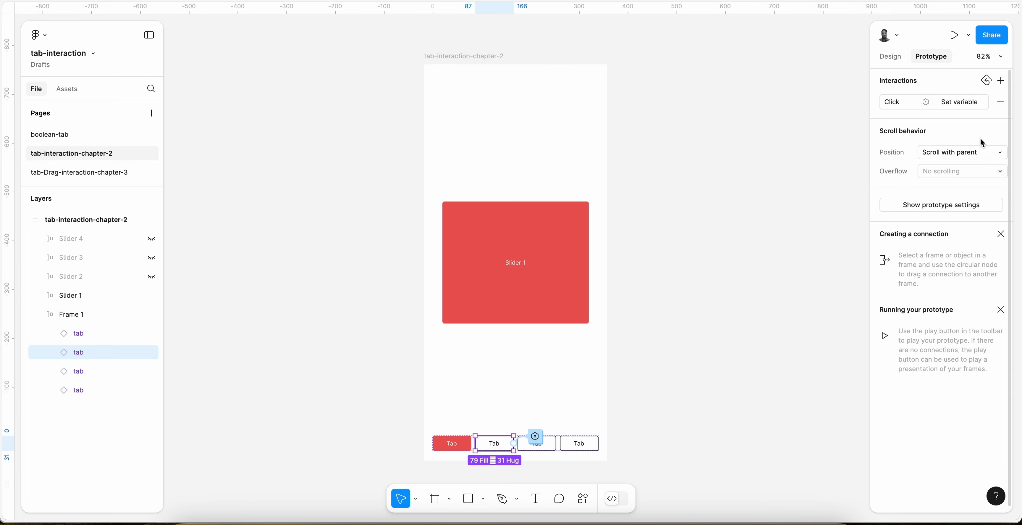
pyautogui.click(968, 102)
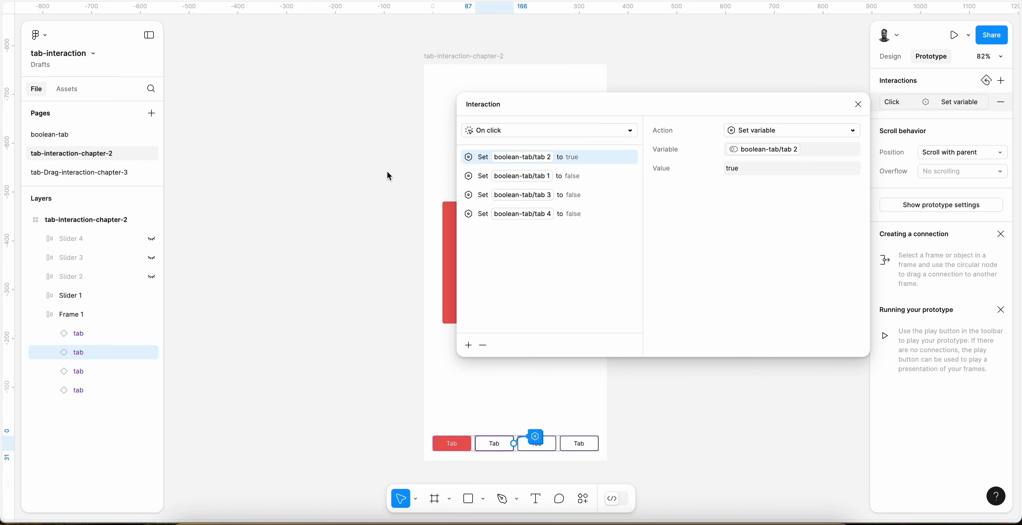
pyautogui.hscroll(5, 388, 172)
pyautogui.scroll(1, 387, 171)
pyautogui.moveTo(628, 95); pyautogui.dragTo(621, 65)
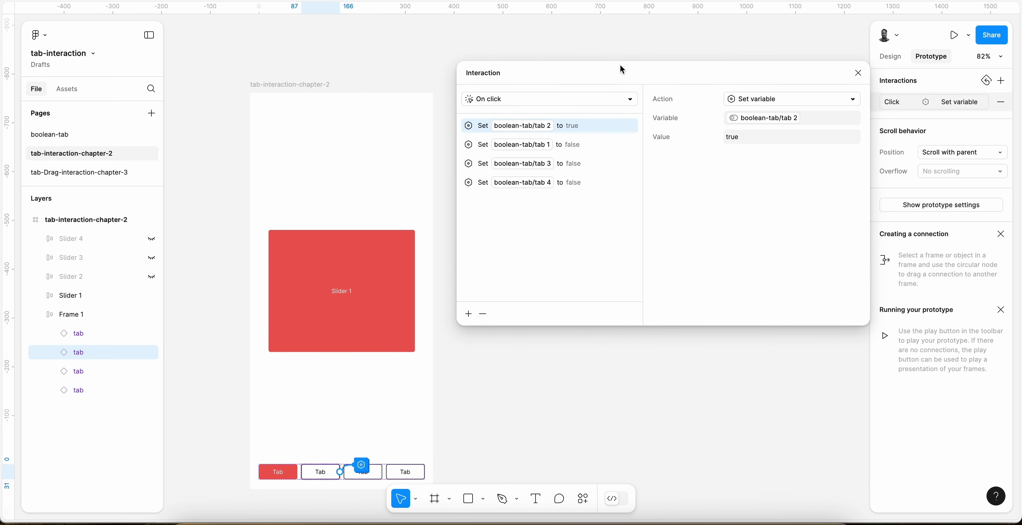
# Add a Check if/else action after the tab 4 action in the second tab's interaction, with the condition tab 2 == true
pyautogui.click(480, 183)
pyautogui.click(468, 315)
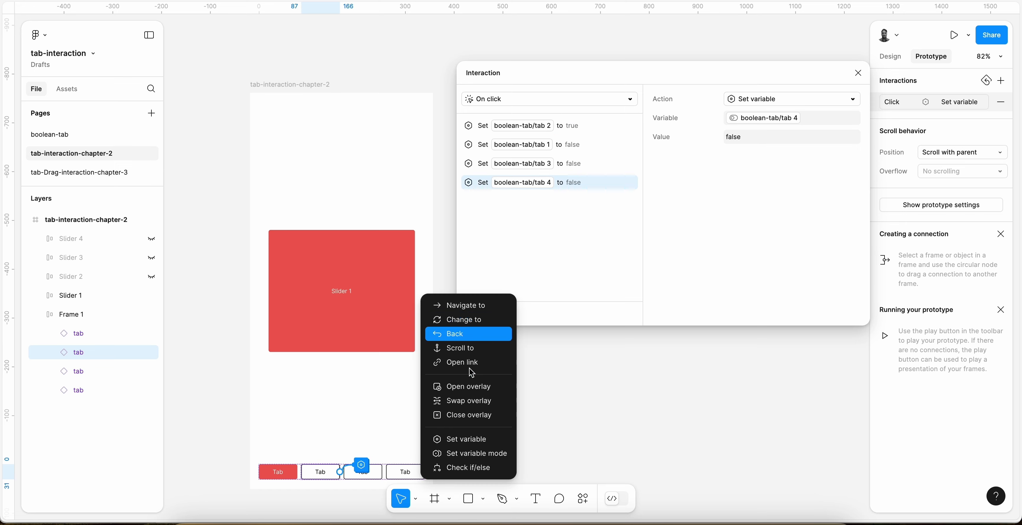
pyautogui.click(484, 469)
pyautogui.click(685, 229)
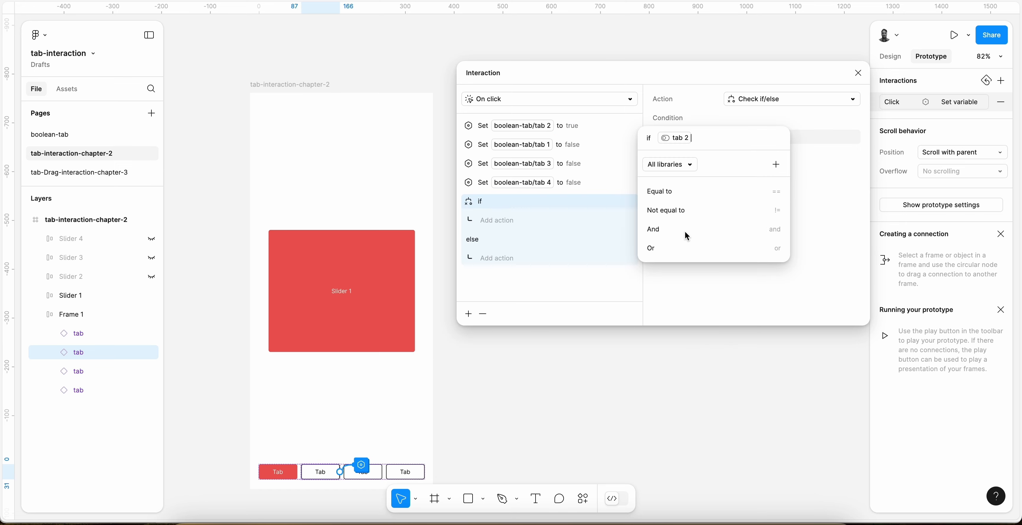
pyautogui.click(677, 191)
pyautogui.click(678, 192)
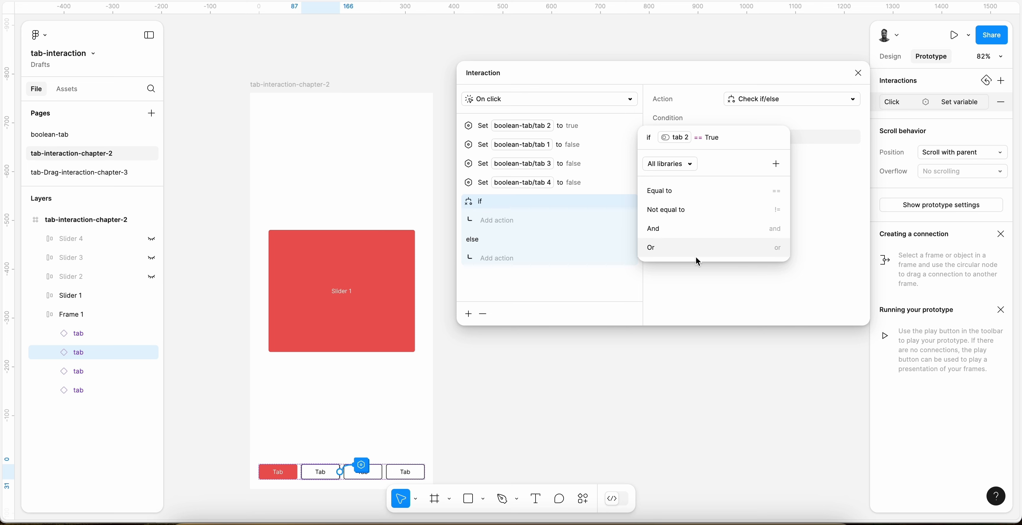
pyautogui.click(700, 282)
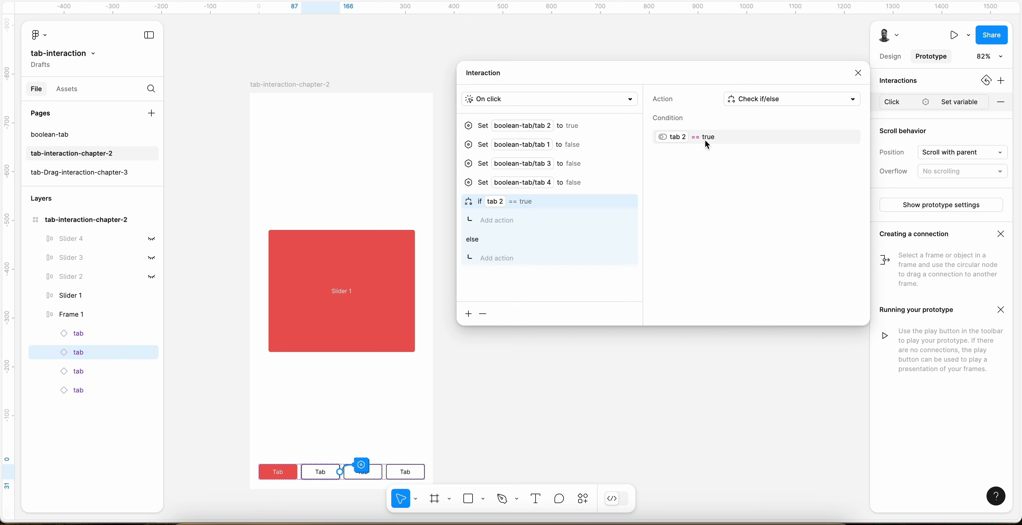
# Add an action setting slider-tab/slider 2 to true in the if branch of the second tab's interaction
pyautogui.click(501, 222)
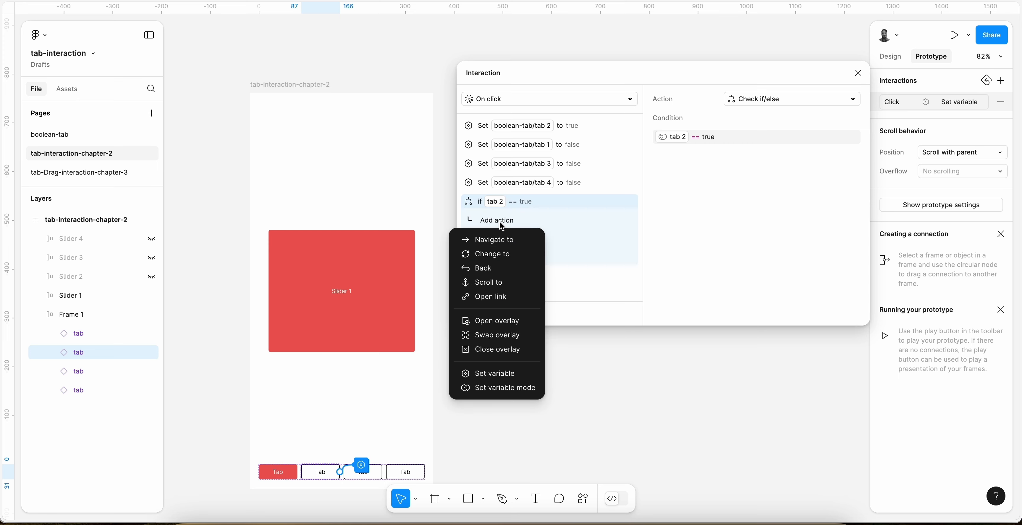
pyautogui.click(504, 368)
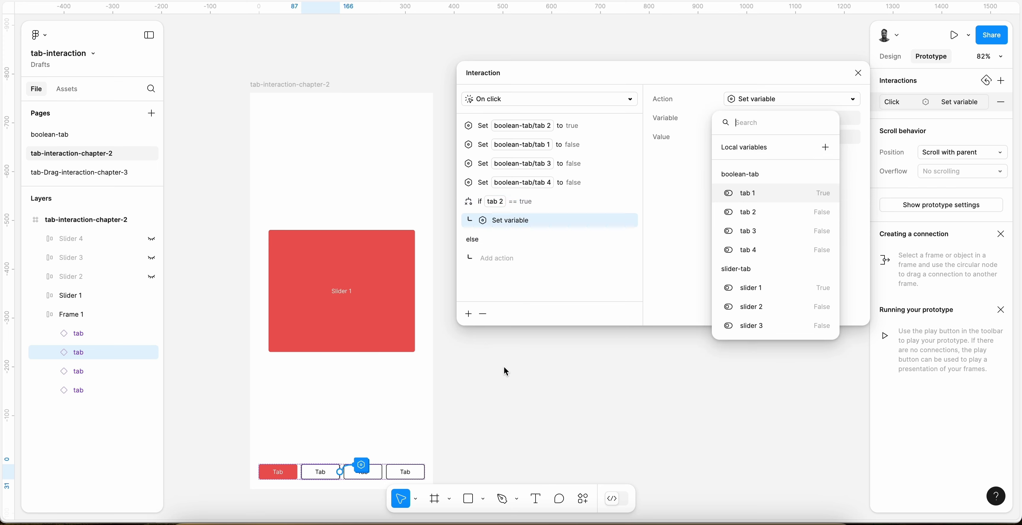
pyautogui.click(751, 310)
pyautogui.click(735, 194)
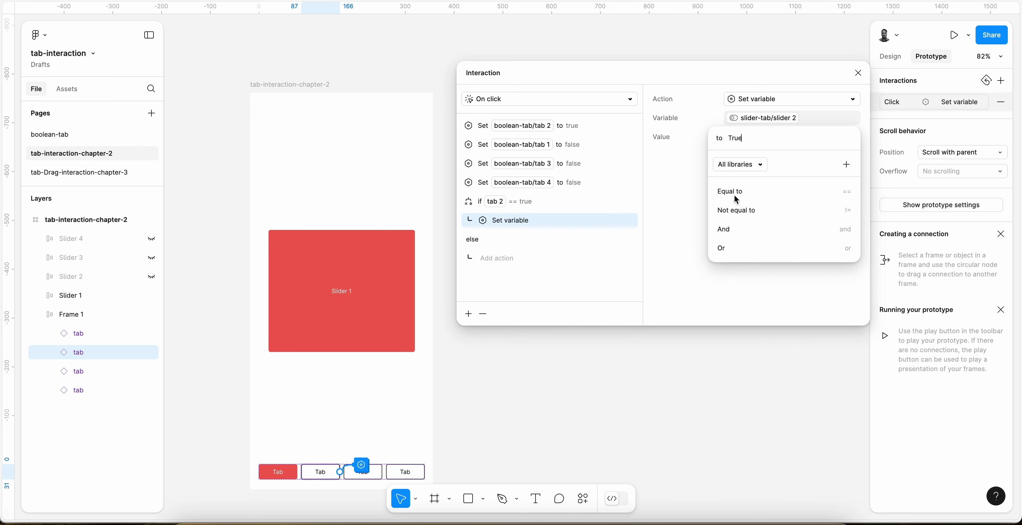
pyautogui.click(675, 200)
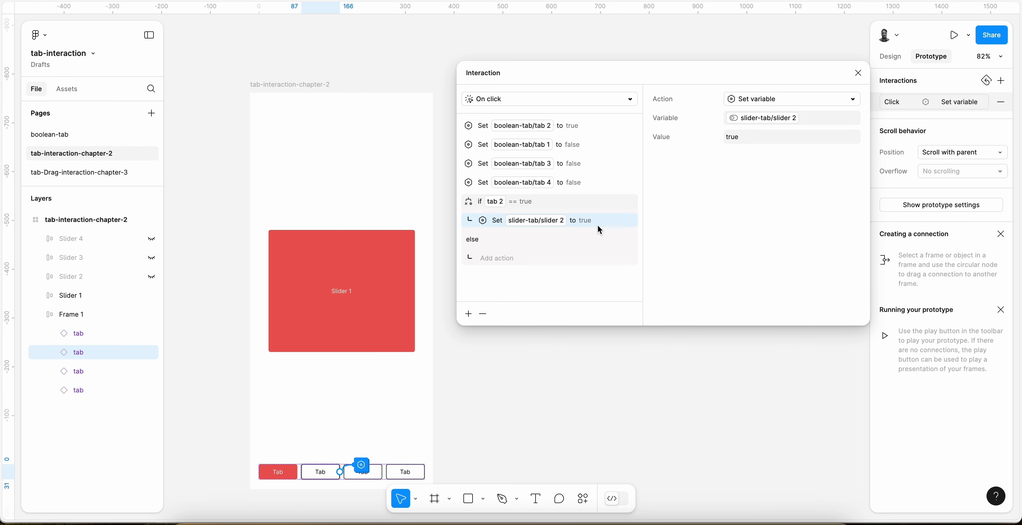
# Add an action setting slider-tab/slider 2 to false in the else branch of the second tab's interaction
pyautogui.click(496, 261)
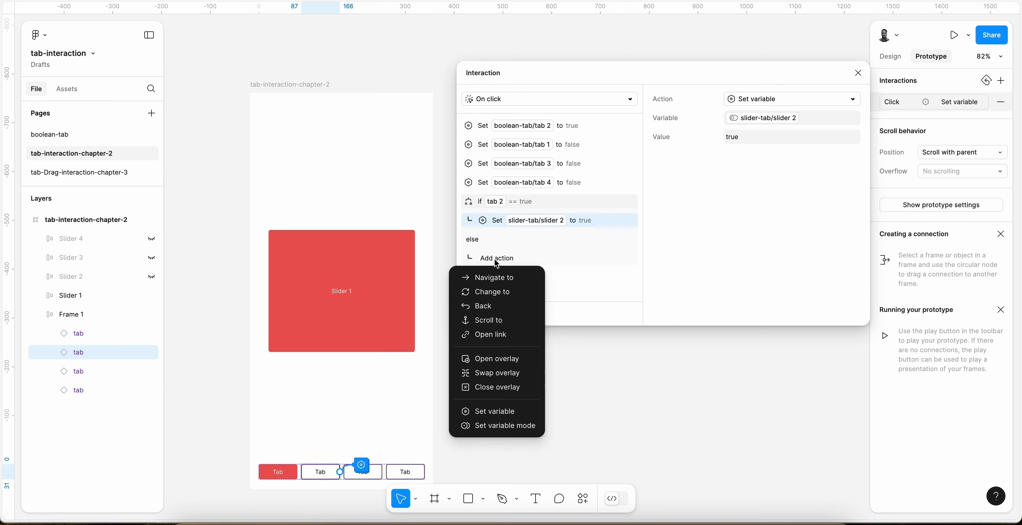
pyautogui.click(506, 410)
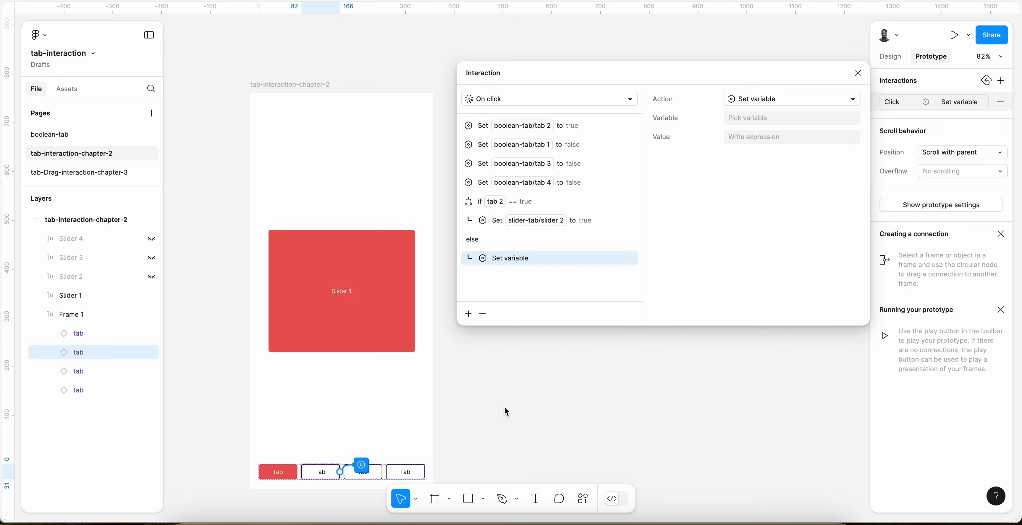
pyautogui.click(770, 118)
pyautogui.click(770, 305)
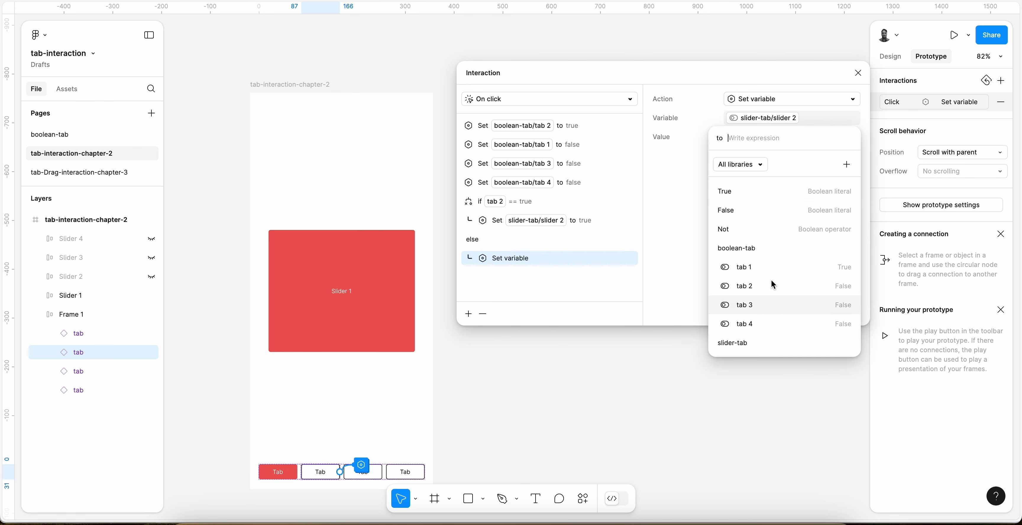
pyautogui.click(745, 209)
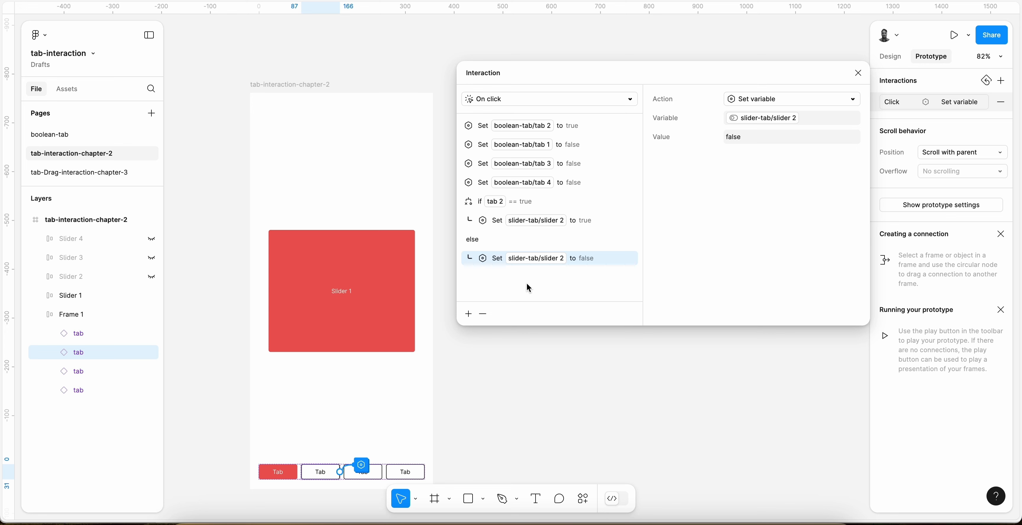
# Add an action setting slider-tab/slider 1 to false below the slider 2 action in the second tab's if branch
pyautogui.click(494, 221)
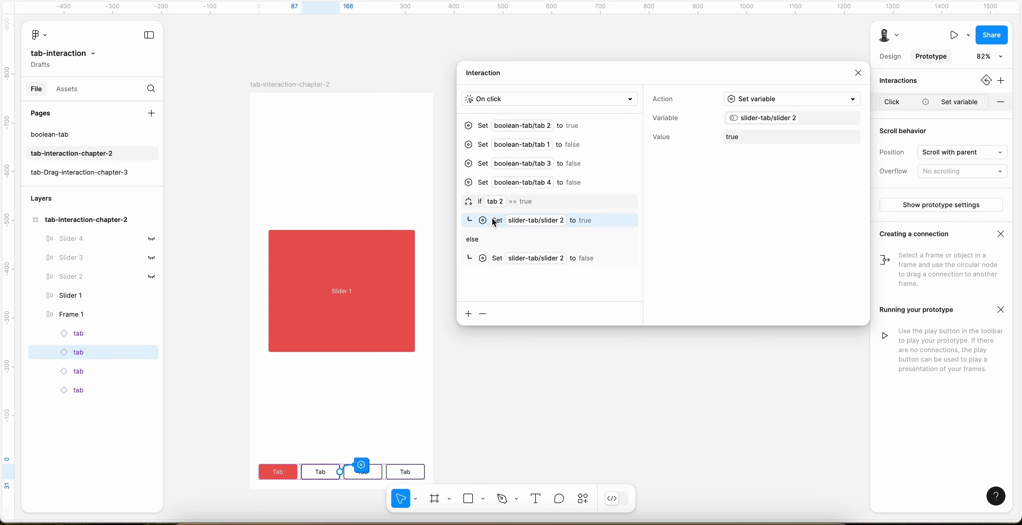
pyautogui.click(468, 314)
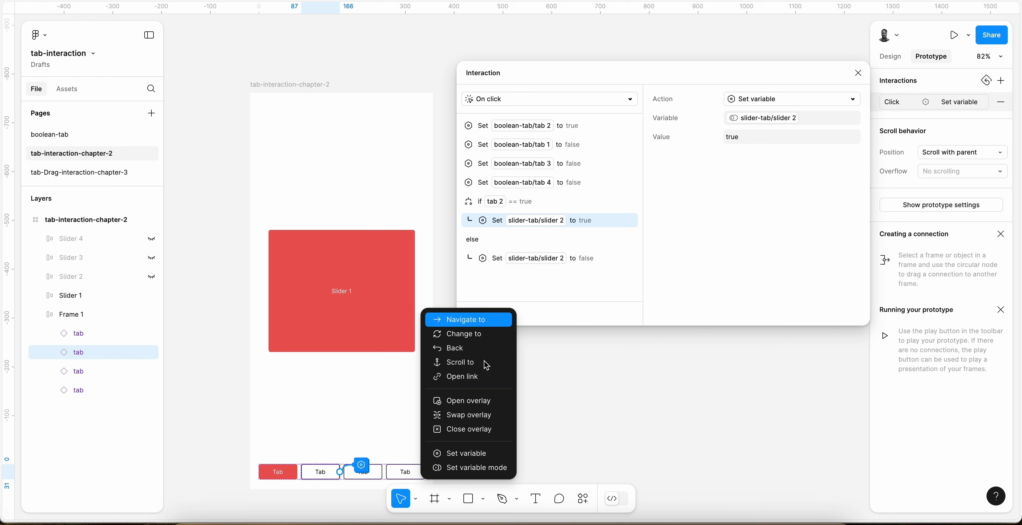
pyautogui.click(485, 459)
pyautogui.click(747, 287)
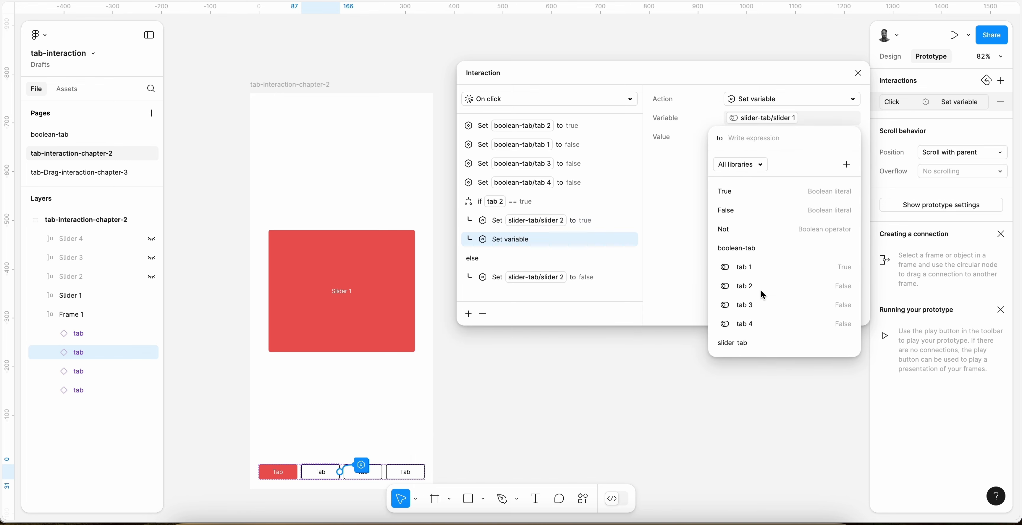
pyautogui.click(726, 211)
pyautogui.click(532, 324)
# Add an action setting slider-tab/slider 3 to false below the slider 1 action in the second tab's if branch
pyautogui.click(468, 314)
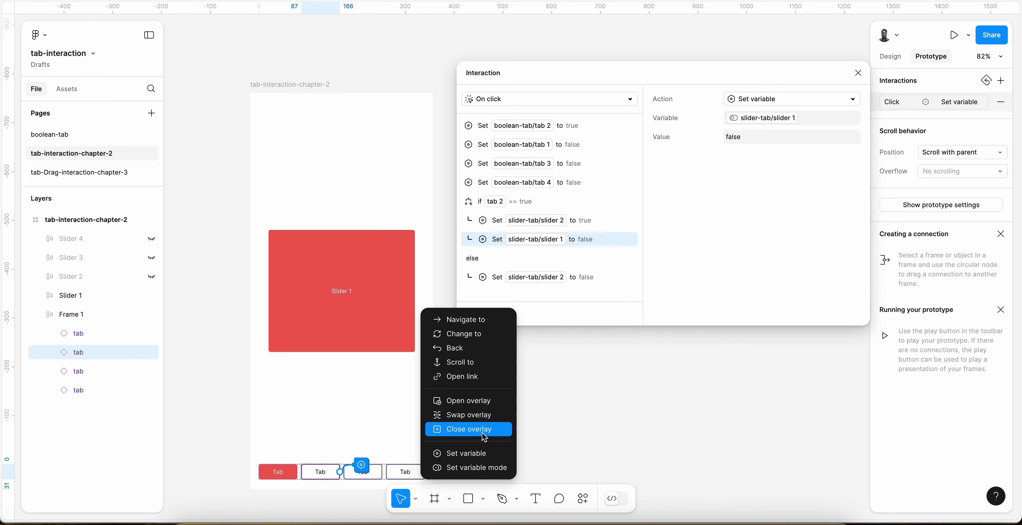
pyautogui.click(483, 453)
pyautogui.click(781, 313)
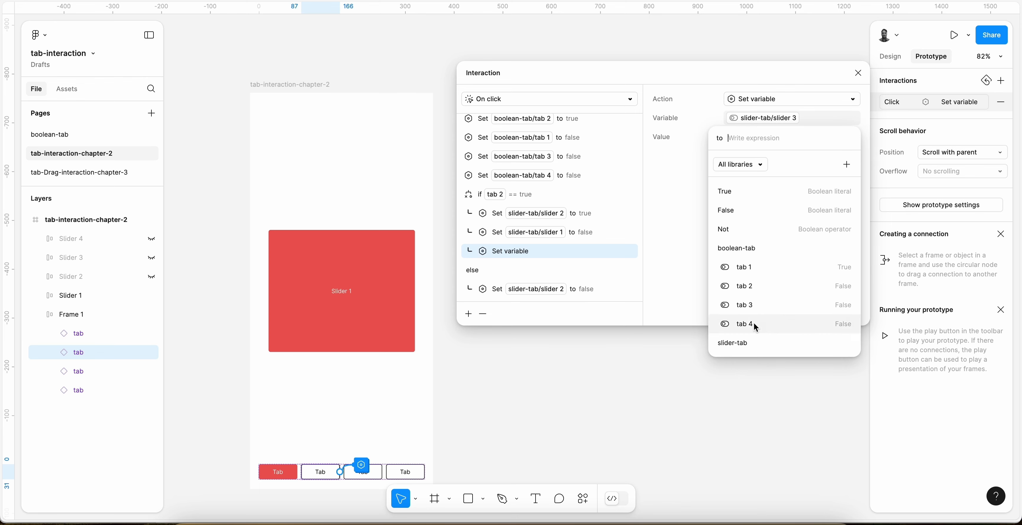
pyautogui.click(741, 209)
pyautogui.click(466, 313)
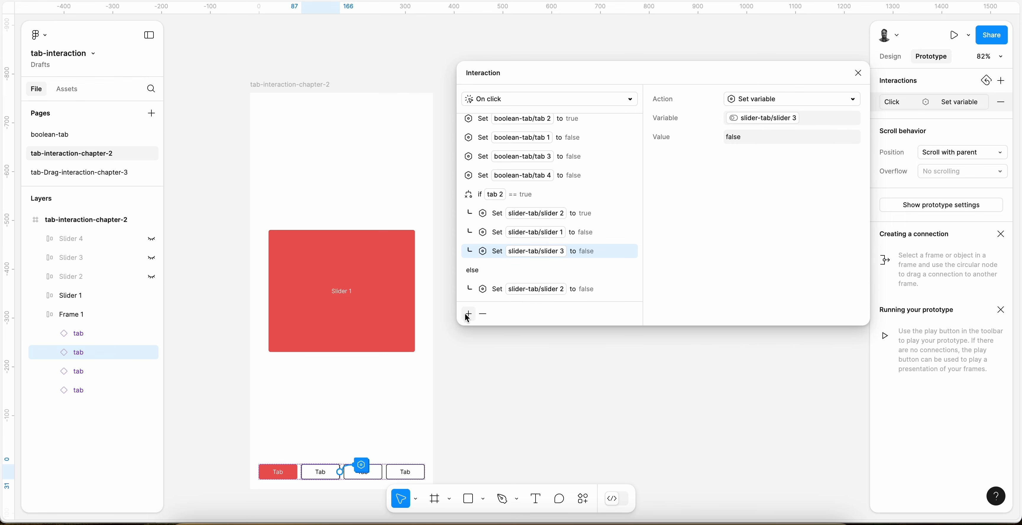
# Add an action setting boolean-tab/tab 4 to false at the end of the second tab's if branch
pyautogui.click(468, 314)
pyautogui.click(477, 459)
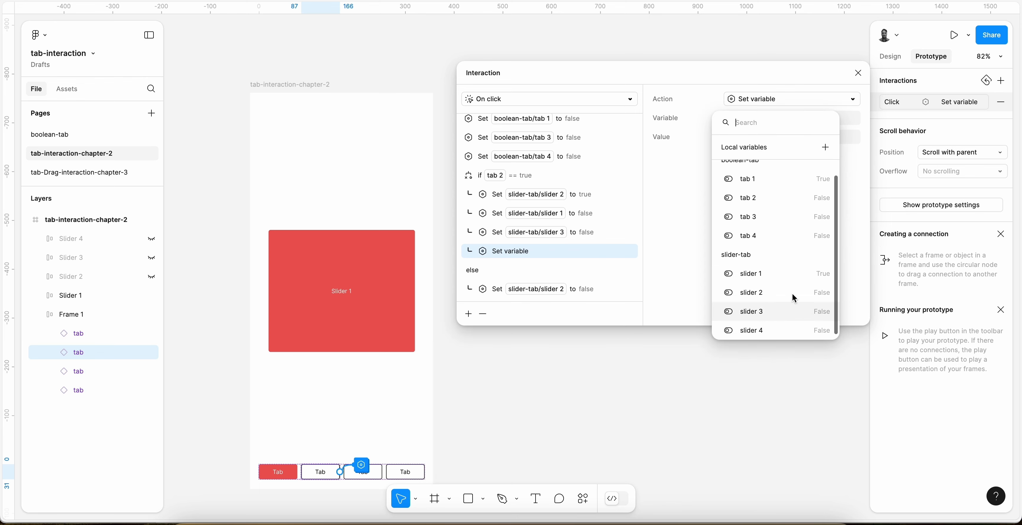
pyautogui.click(765, 242)
pyautogui.click(736, 211)
pyautogui.click(683, 298)
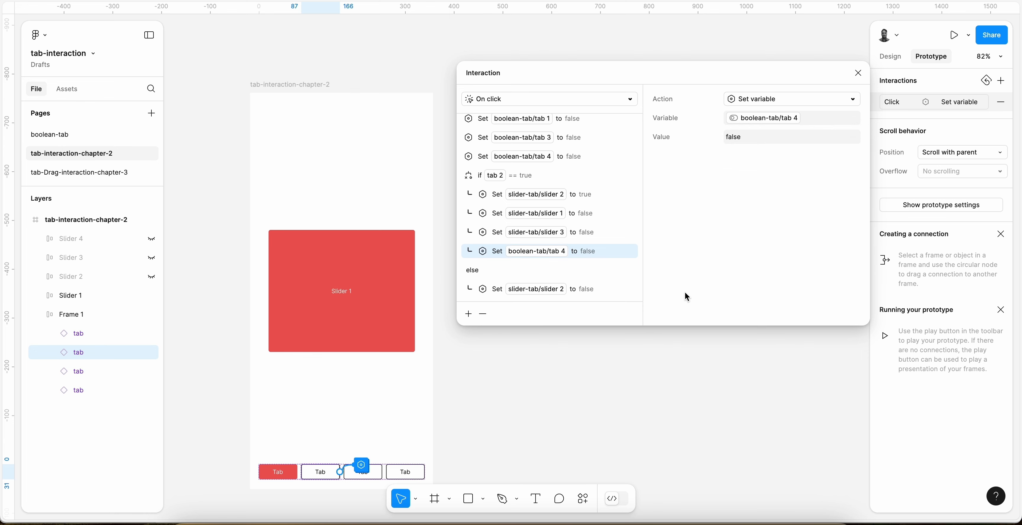
# Preview the tab-interaction-chapter-2 frame as a prototype and test switching back and forth between the first and second tabs
pyautogui.click(290, 83)
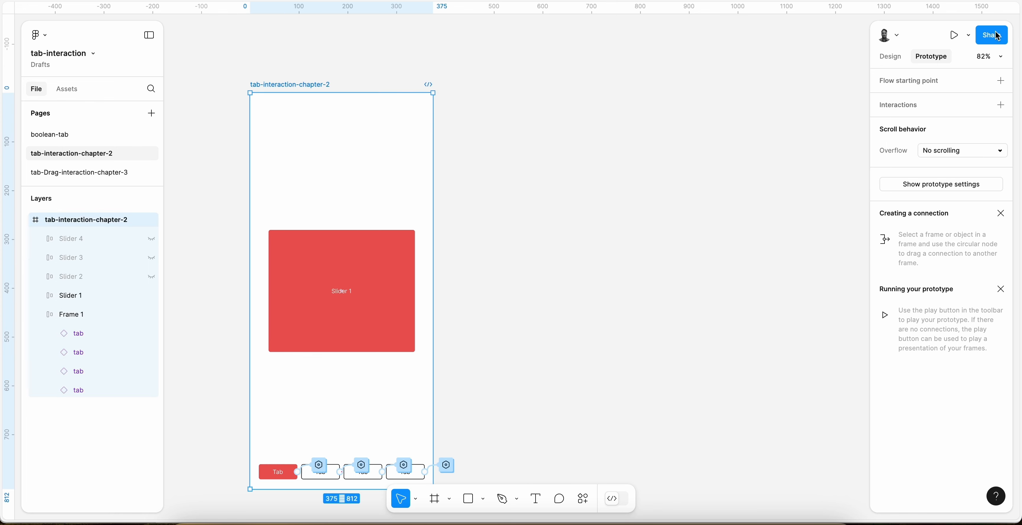
pyautogui.click(954, 37)
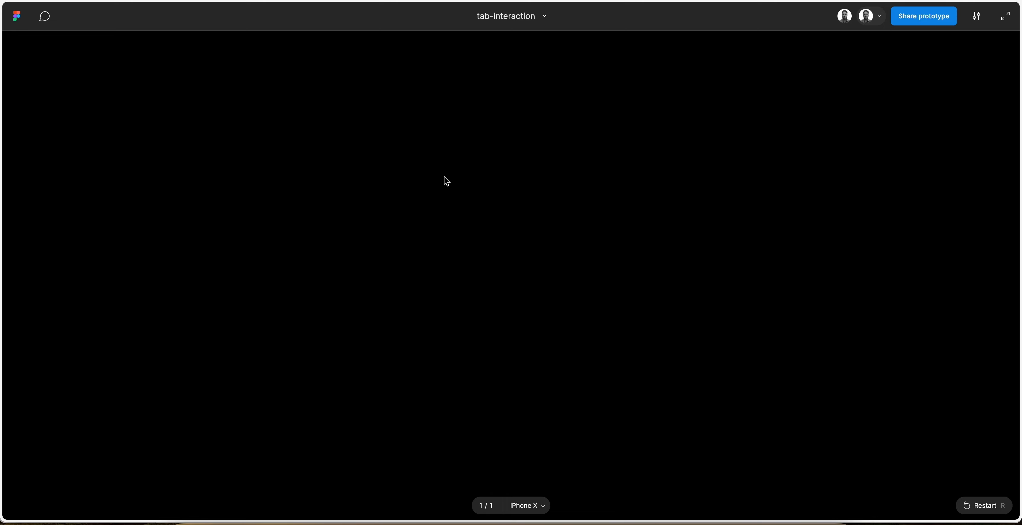
pyautogui.press('super+w')
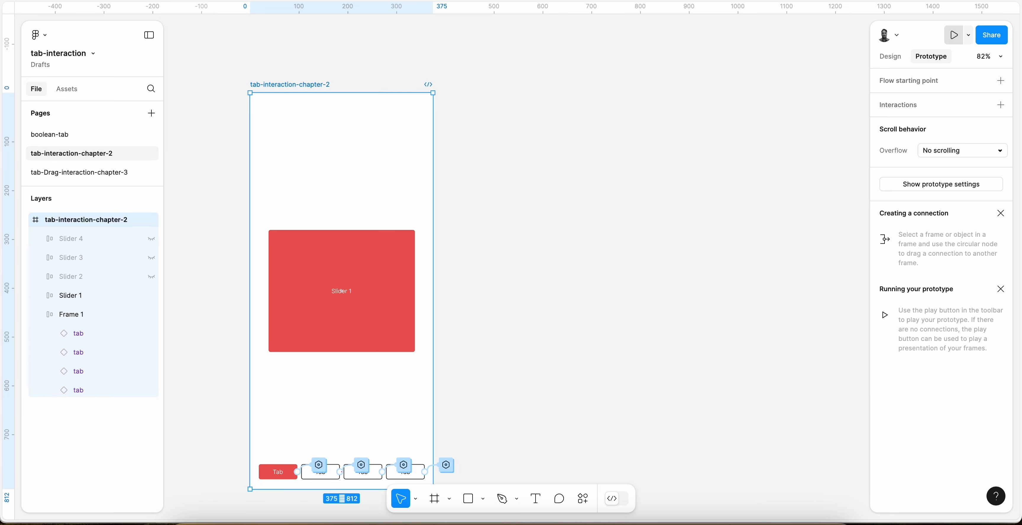
pyautogui.press('super+alt+Return')
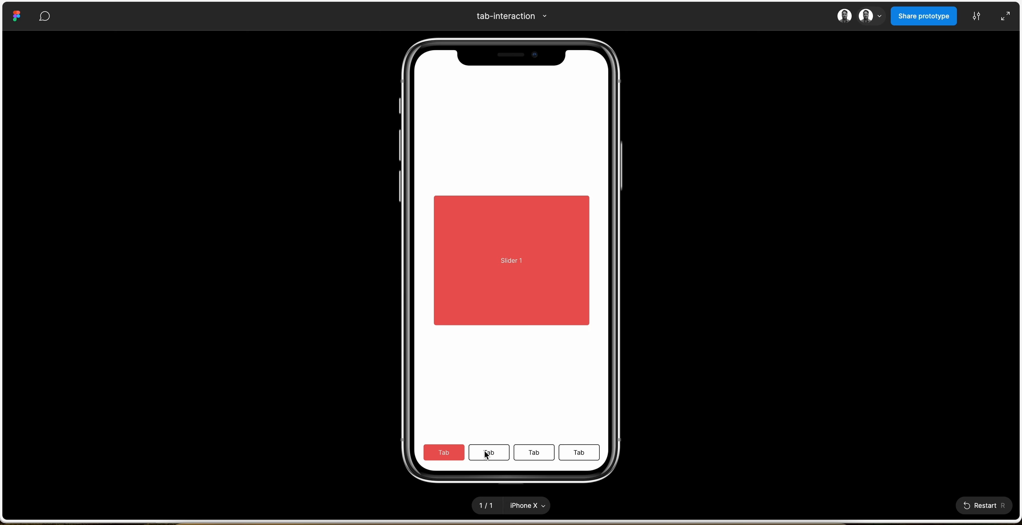
pyautogui.click(489, 453)
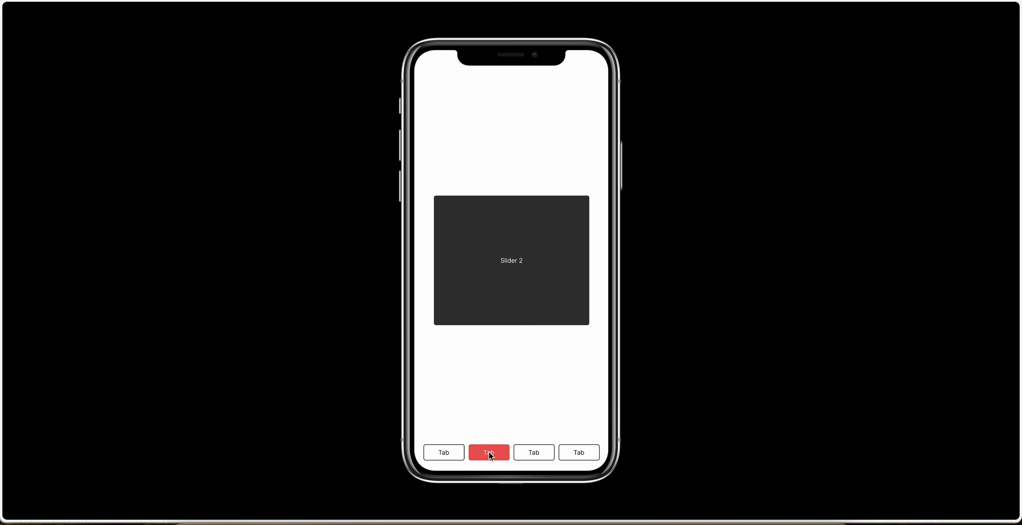
pyautogui.click(445, 455)
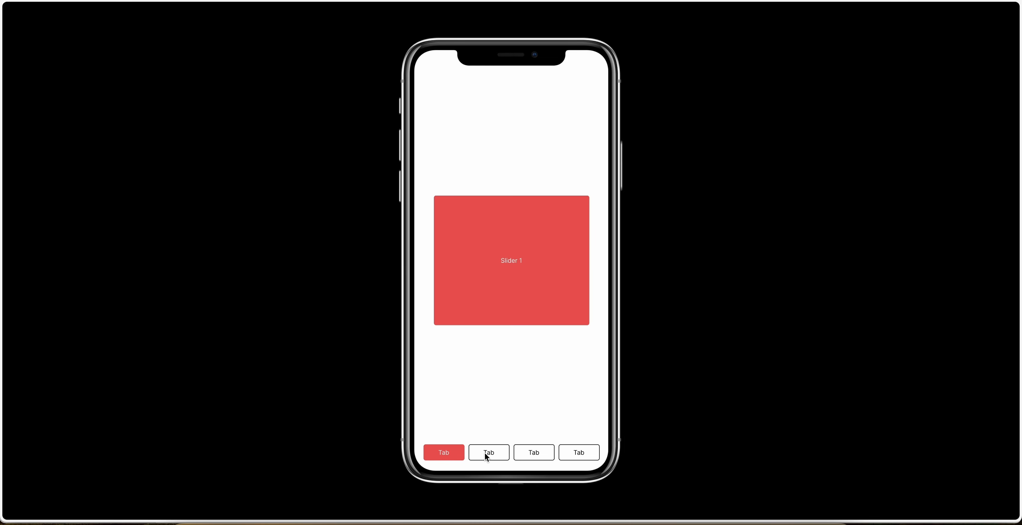
pyautogui.click(486, 453)
pyautogui.click(447, 453)
pyautogui.click(498, 452)
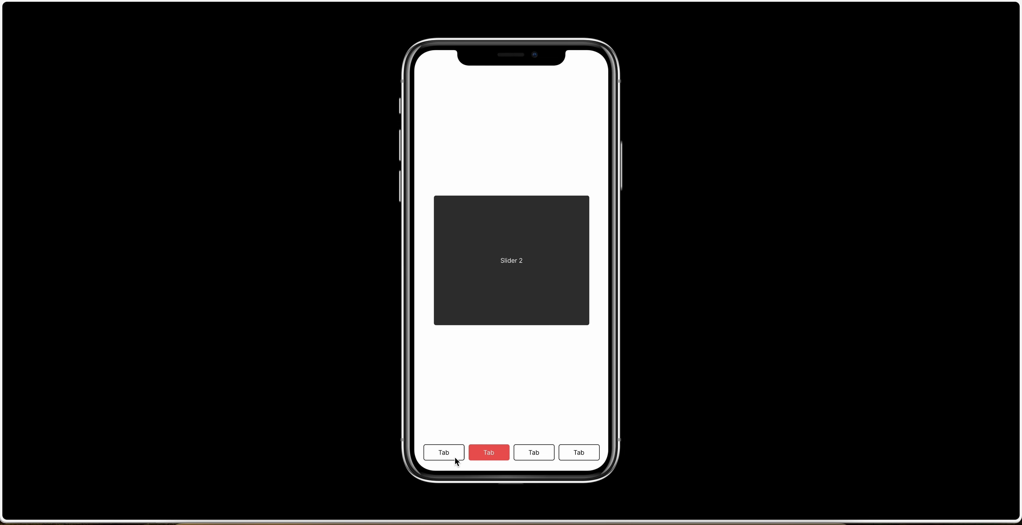
pyautogui.click(455, 457)
pyautogui.press('Escape')
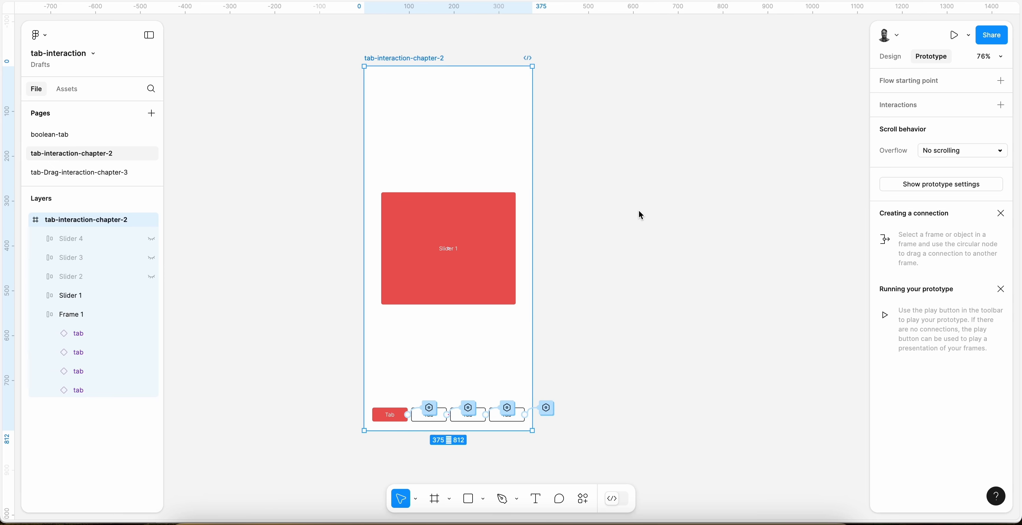
# Add a Check if/else action after the tab 4 action in the third tab's click interaction, with the condition tab 3 == true
pyautogui.click(105, 370)
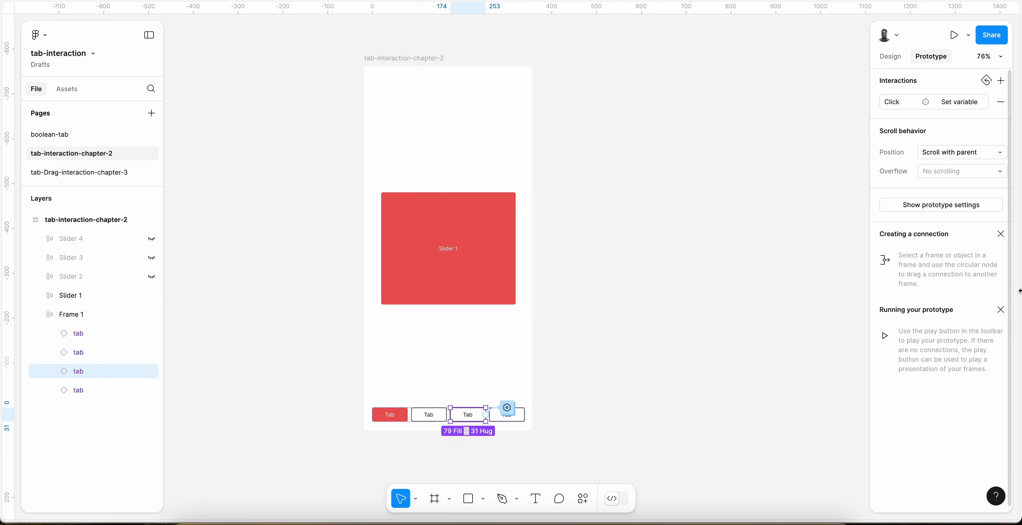
pyautogui.click(970, 100)
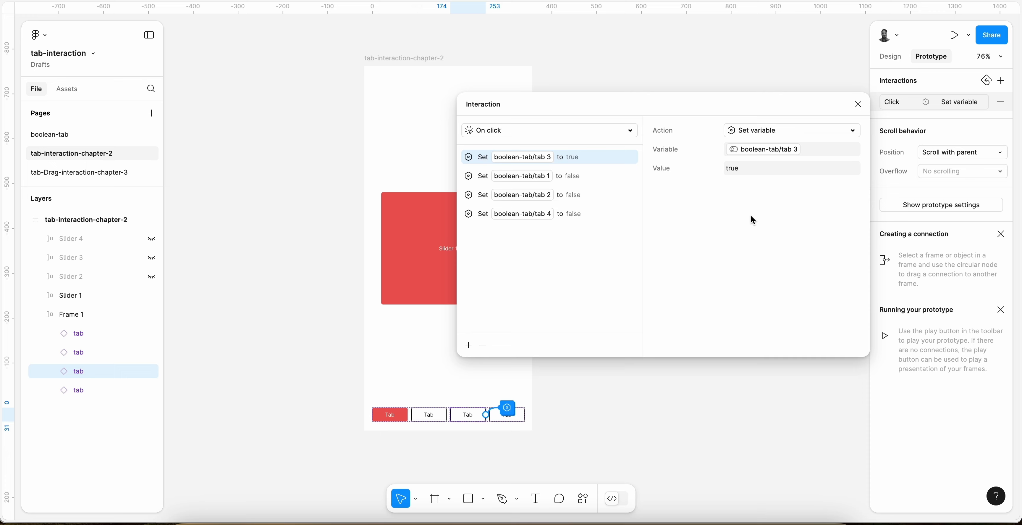
pyautogui.click(575, 216)
pyautogui.click(468, 345)
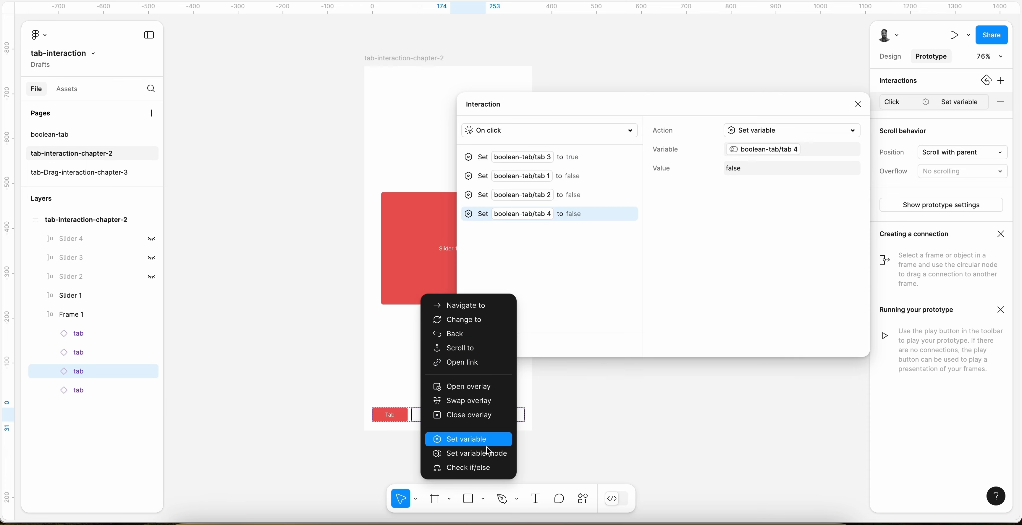
pyautogui.click(476, 471)
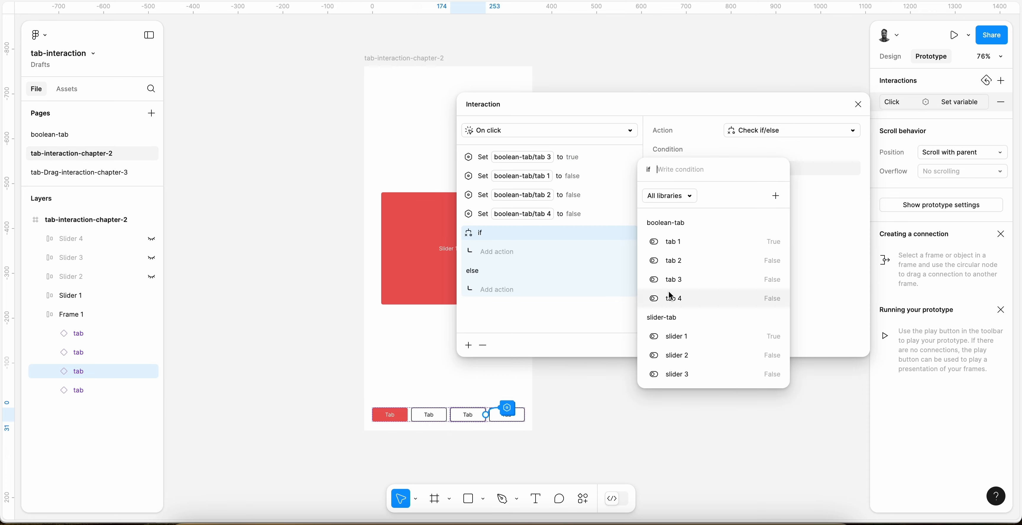
pyautogui.click(682, 279)
pyautogui.click(665, 221)
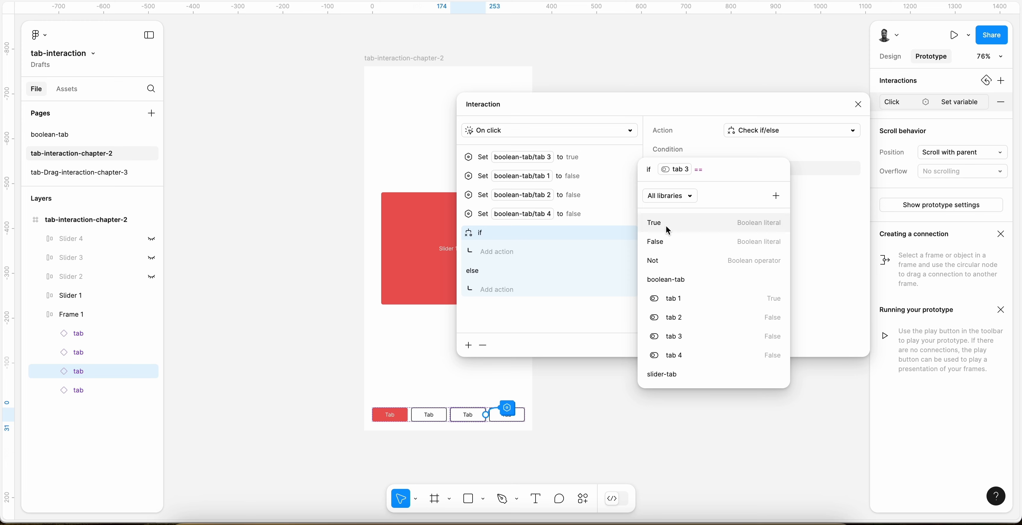
pyautogui.click(667, 228)
pyautogui.click(495, 265)
# Add an action setting slider-tab/slider 3 to true in the if branch of the third tab's interaction
pyautogui.click(502, 253)
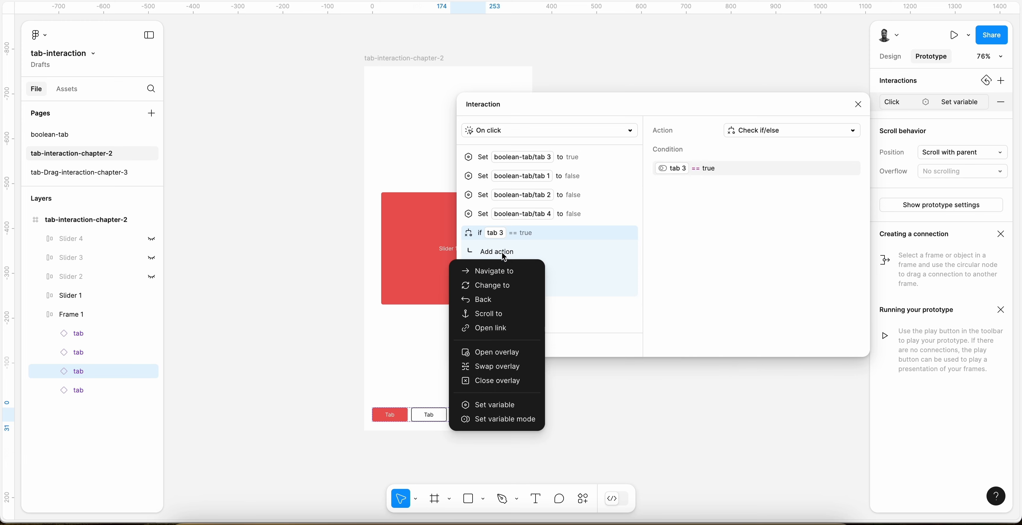
pyautogui.click(492, 404)
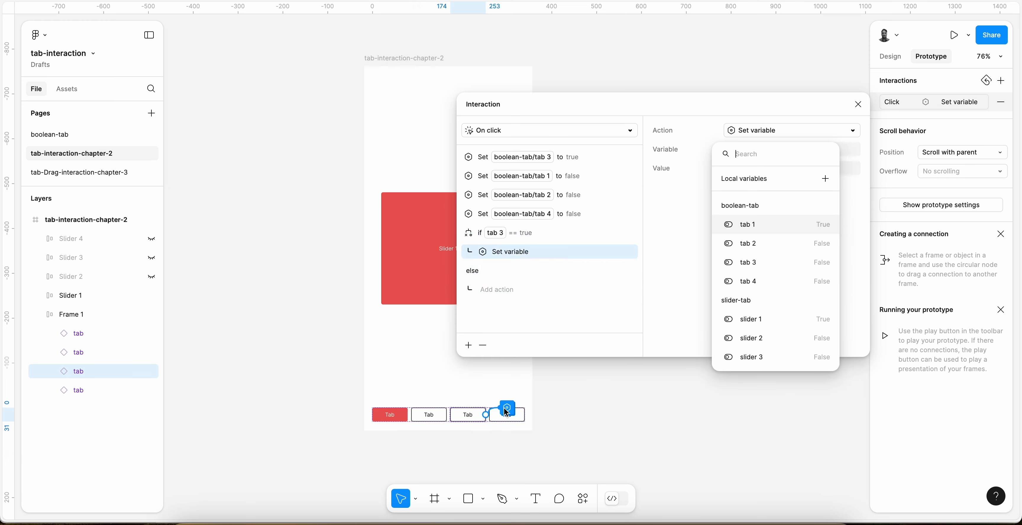
pyautogui.click(776, 359)
pyautogui.click(738, 223)
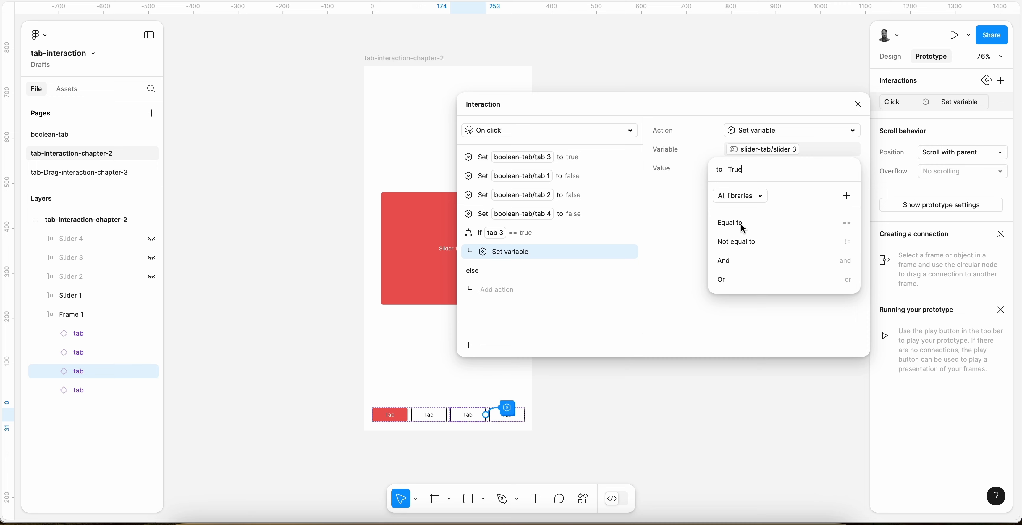
pyautogui.click(591, 313)
# Add an action setting slider-tab/slider 3 to false in the else branch of the third tab's interaction
pyautogui.click(497, 289)
pyautogui.click(514, 441)
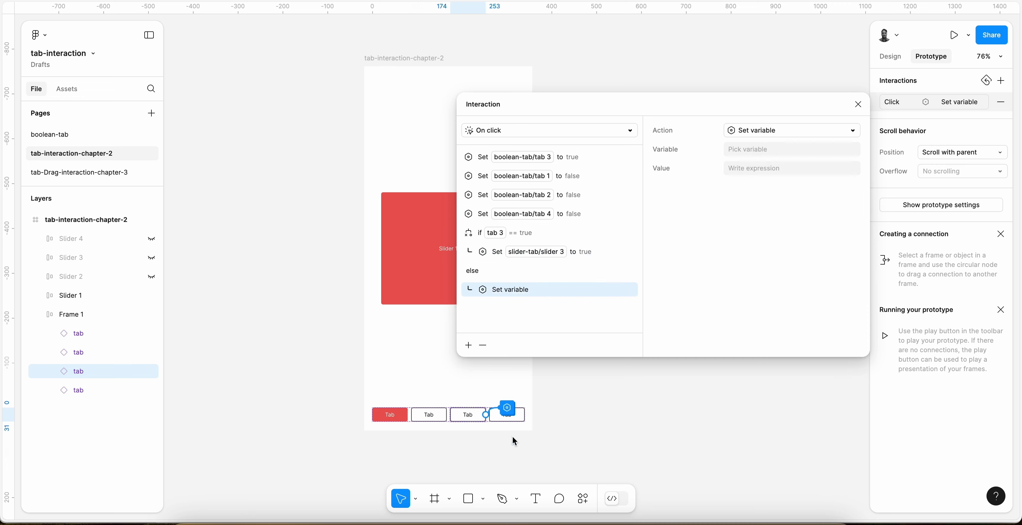
pyautogui.click(751, 149)
pyautogui.click(755, 356)
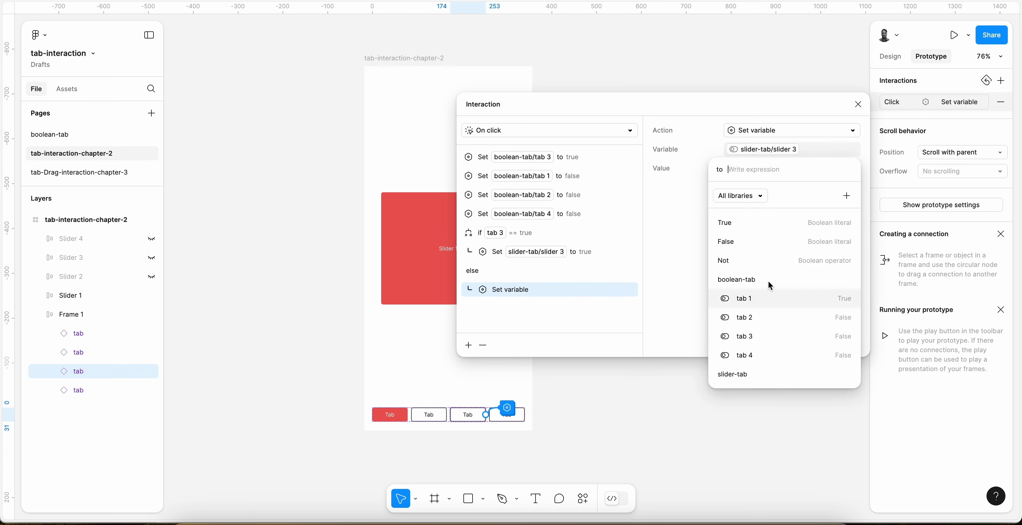
pyautogui.click(740, 247)
pyautogui.click(675, 278)
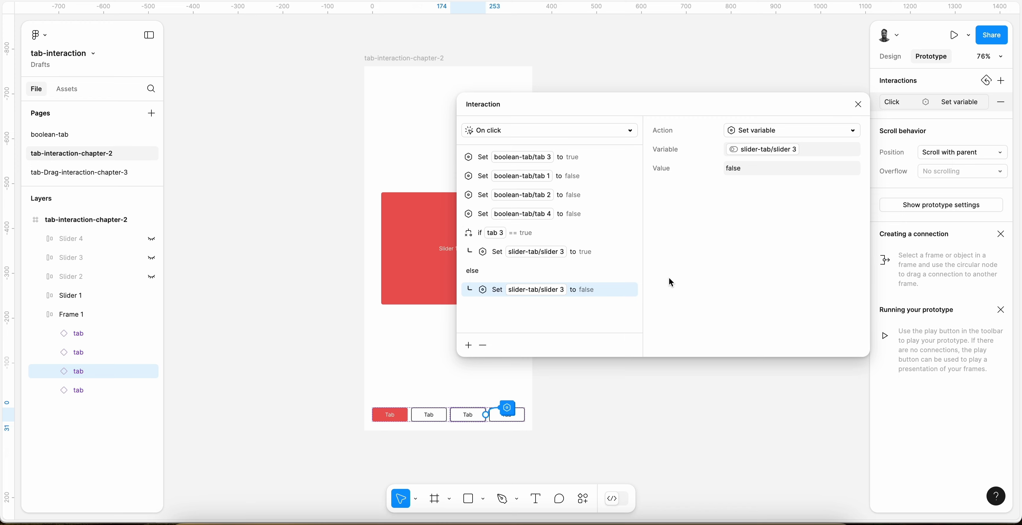
# Add an action setting slider-tab/slider 1 to false in the if branch of the third tab's click interaction
pyautogui.click(496, 253)
pyautogui.click(469, 345)
pyautogui.click(484, 455)
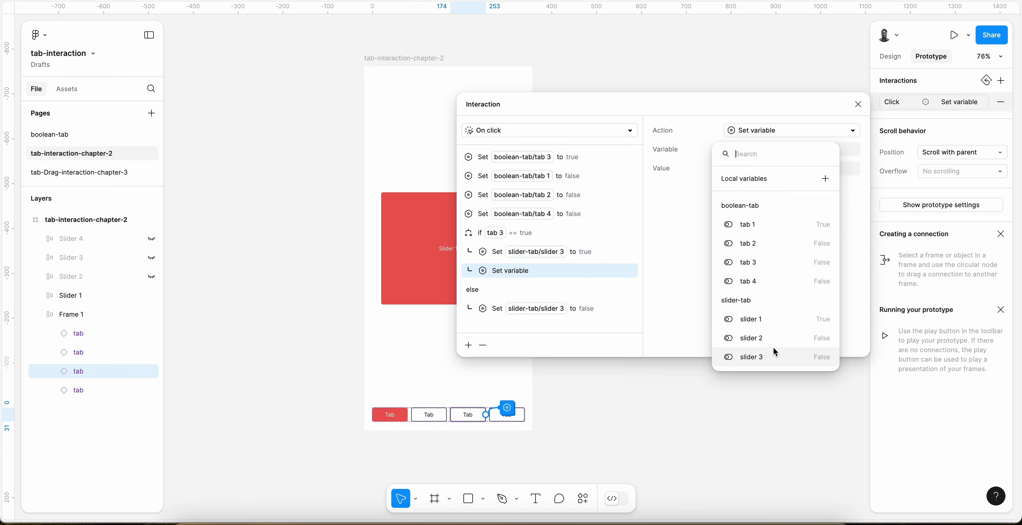
pyautogui.click(763, 320)
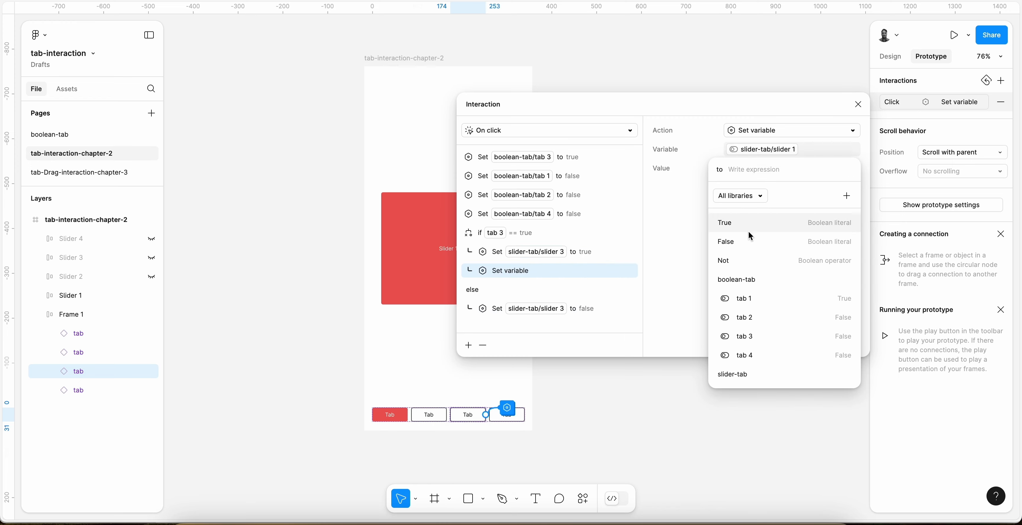
pyautogui.click(745, 243)
pyautogui.click(469, 345)
# Add an action setting slider-tab/slider 2 to false in the if branch of the third tab's click interaction
pyautogui.click(469, 346)
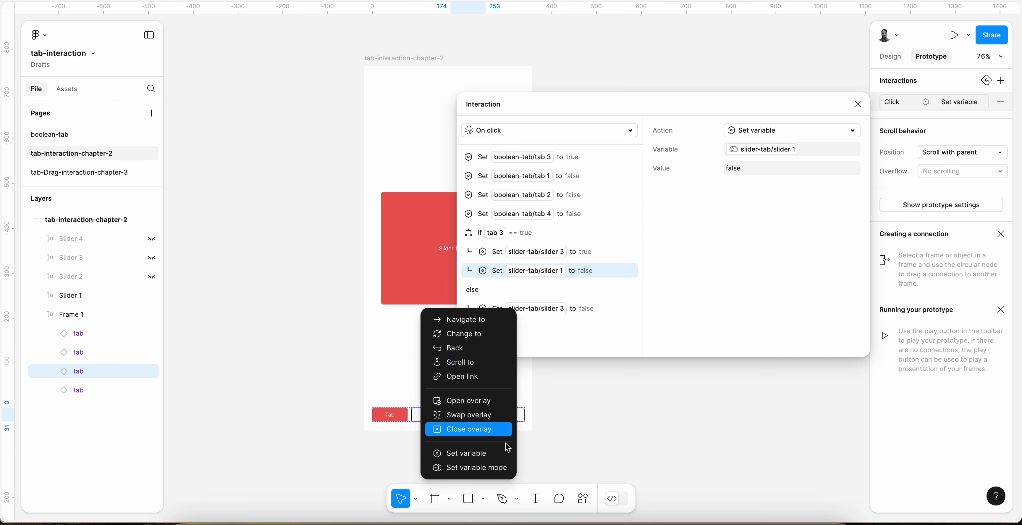
pyautogui.click(483, 456)
pyautogui.click(769, 322)
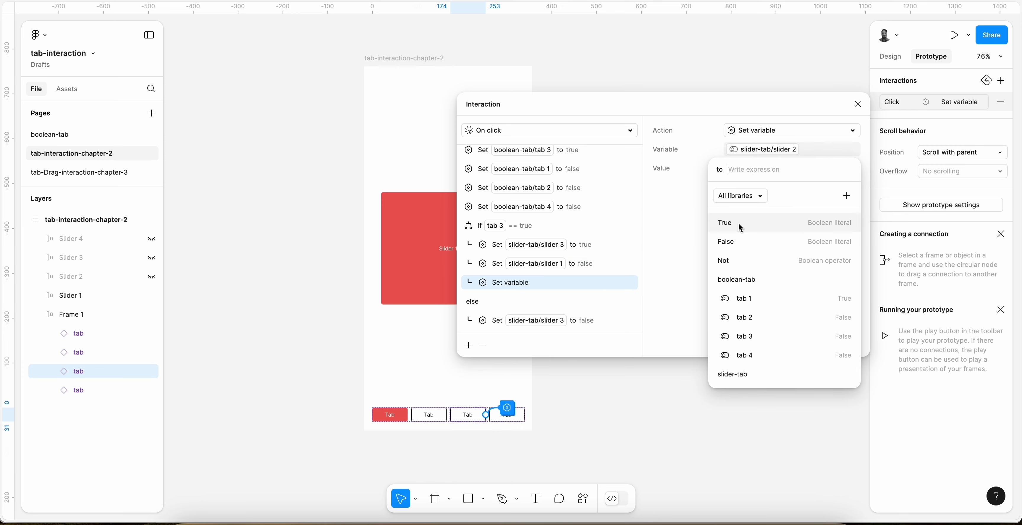
pyautogui.click(741, 241)
pyautogui.click(468, 343)
# Add an action setting slider-tab/slider 4 to false in the if branch of the third tab's click interaction
pyautogui.click(468, 344)
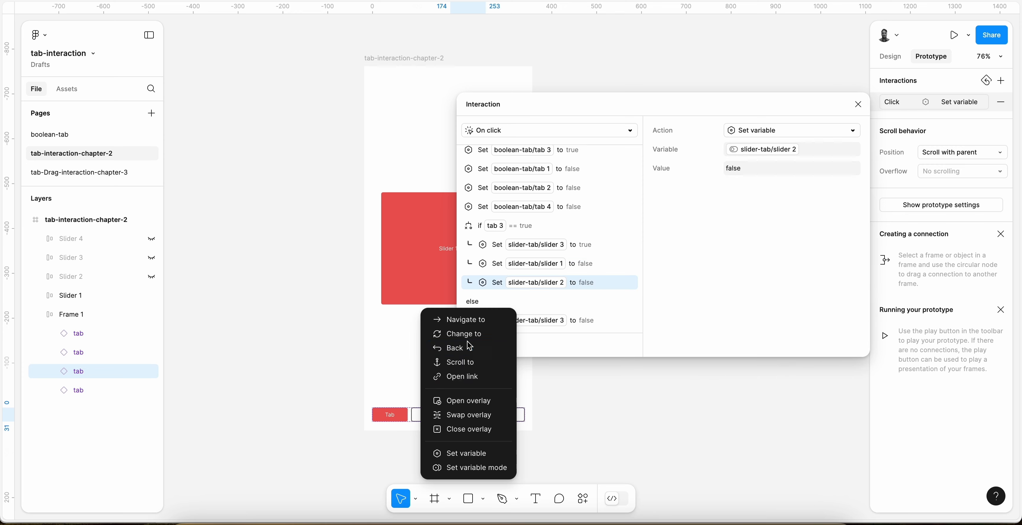
pyautogui.click(485, 454)
pyautogui.click(776, 356)
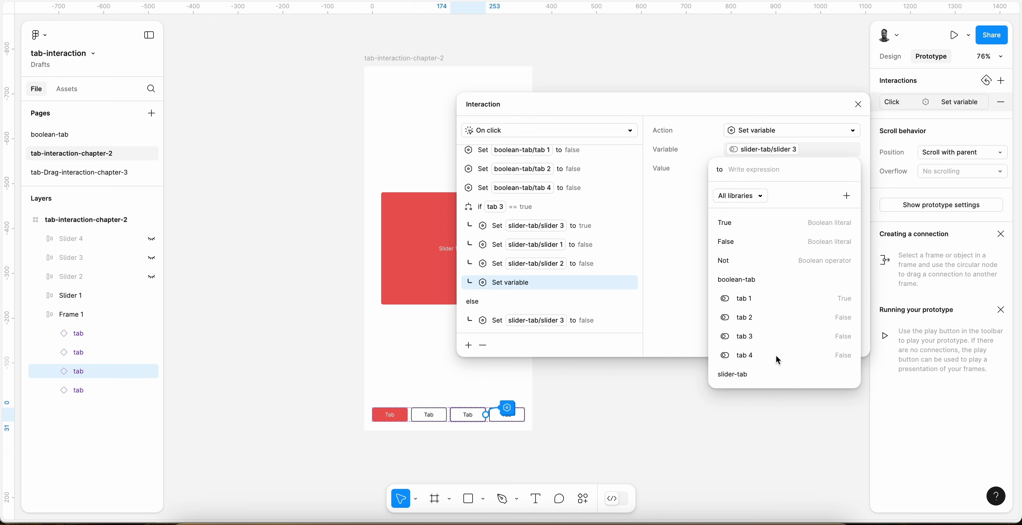
pyautogui.click(698, 168)
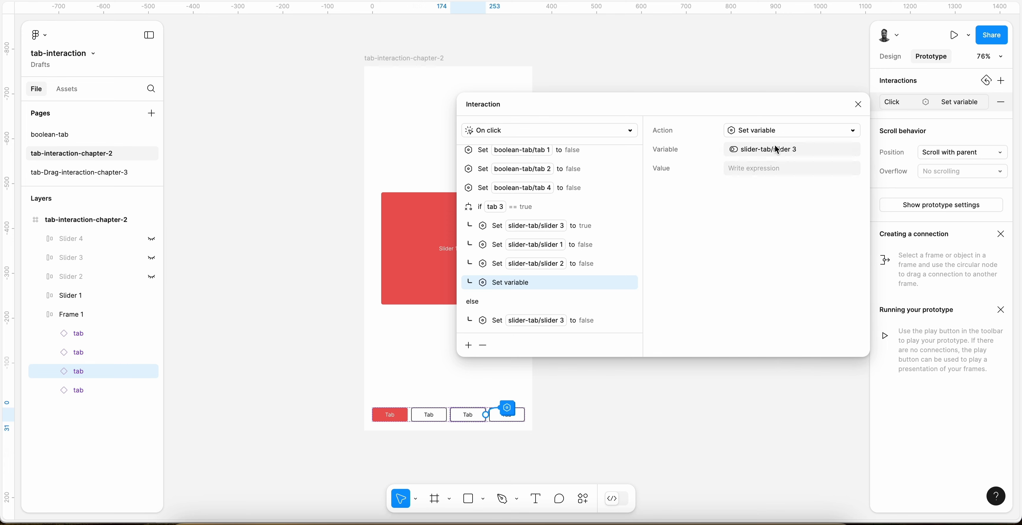
pyautogui.click(774, 148)
pyautogui.click(766, 356)
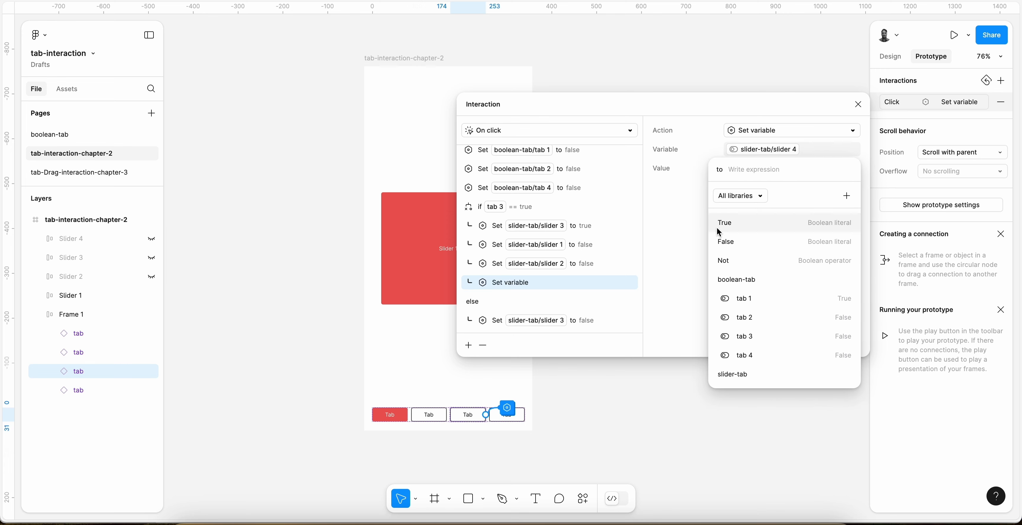
pyautogui.click(738, 238)
pyautogui.click(683, 246)
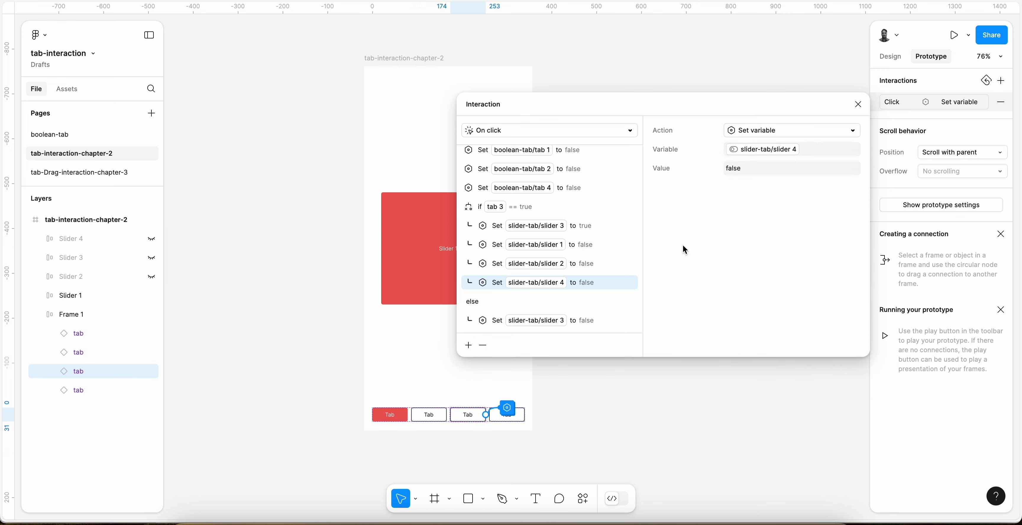
# Add a Check if/else action after the tab 4 action in the fourth tab's click interaction, with the condition tab 4 == true
pyautogui.click(522, 418)
pyautogui.click(956, 102)
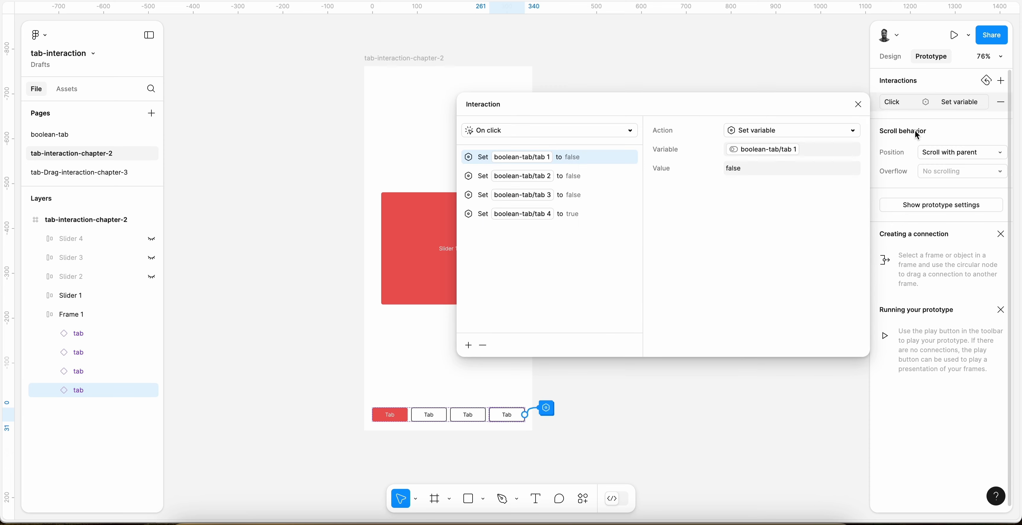
pyautogui.click(570, 213)
pyautogui.click(468, 345)
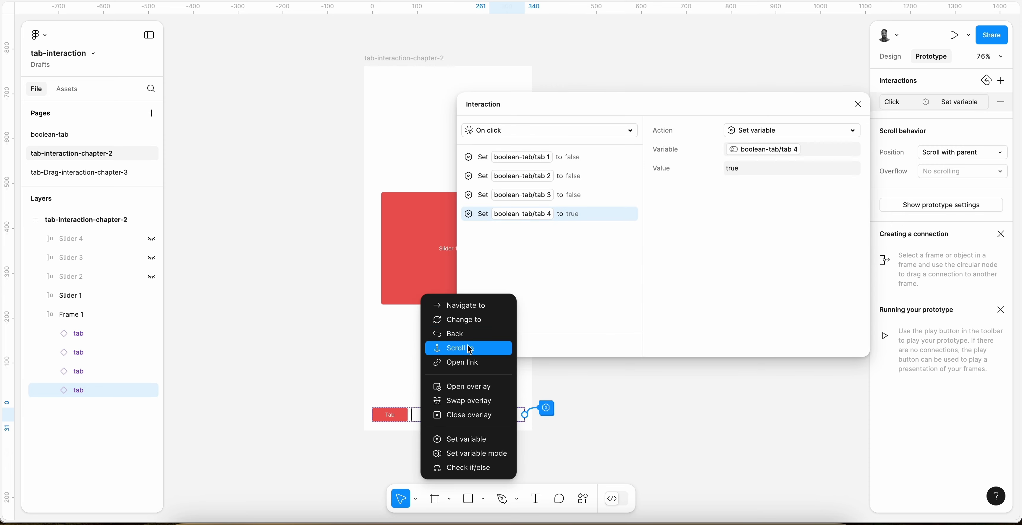
pyautogui.click(487, 467)
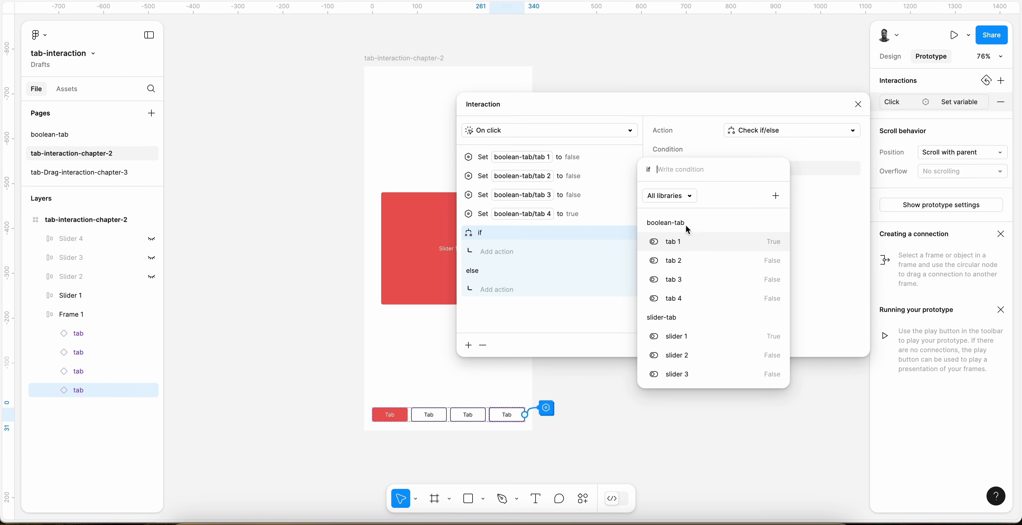
pyautogui.click(687, 298)
pyautogui.click(675, 223)
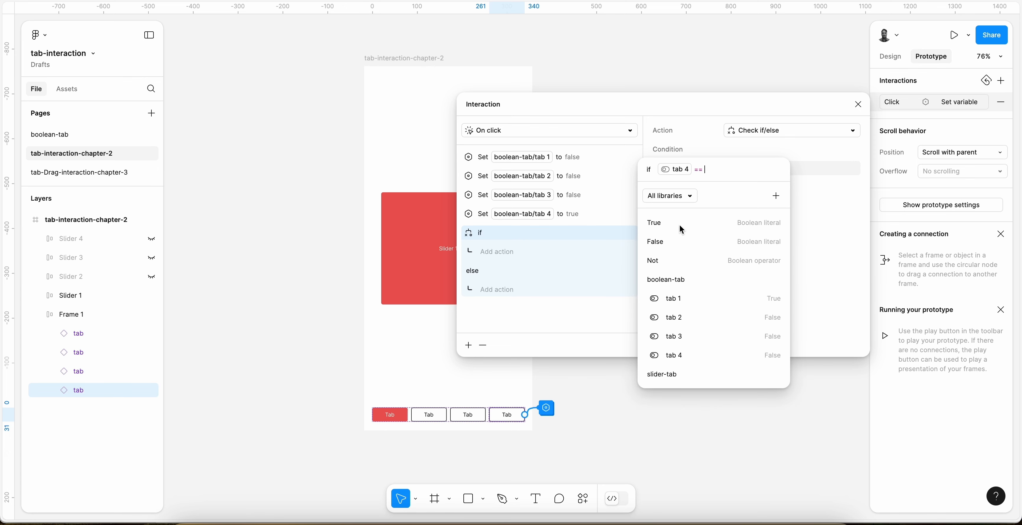
pyautogui.click(675, 223)
pyautogui.click(494, 250)
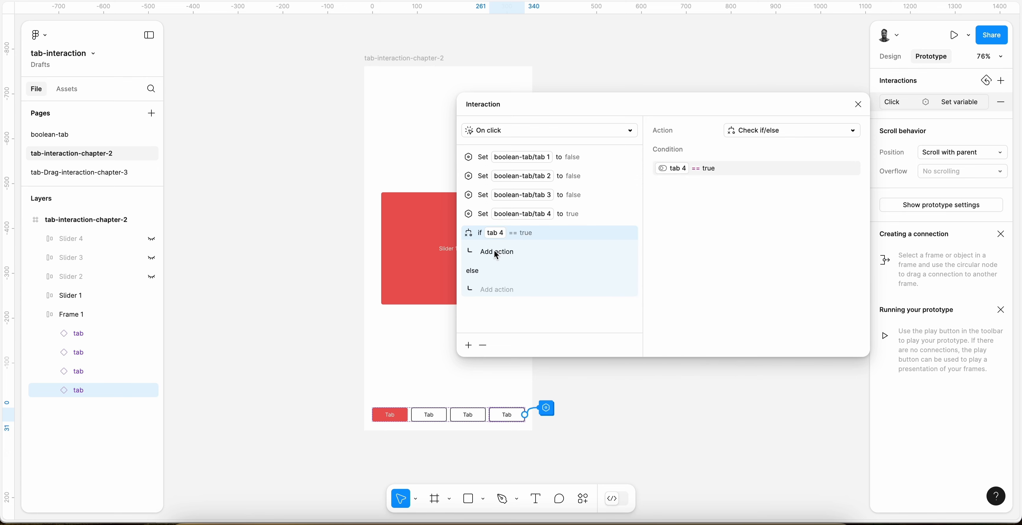
# Add an action setting slider-tab/slider 4 to true in the if branch of the fourth tab's interaction
pyautogui.click(496, 251)
pyautogui.click(518, 407)
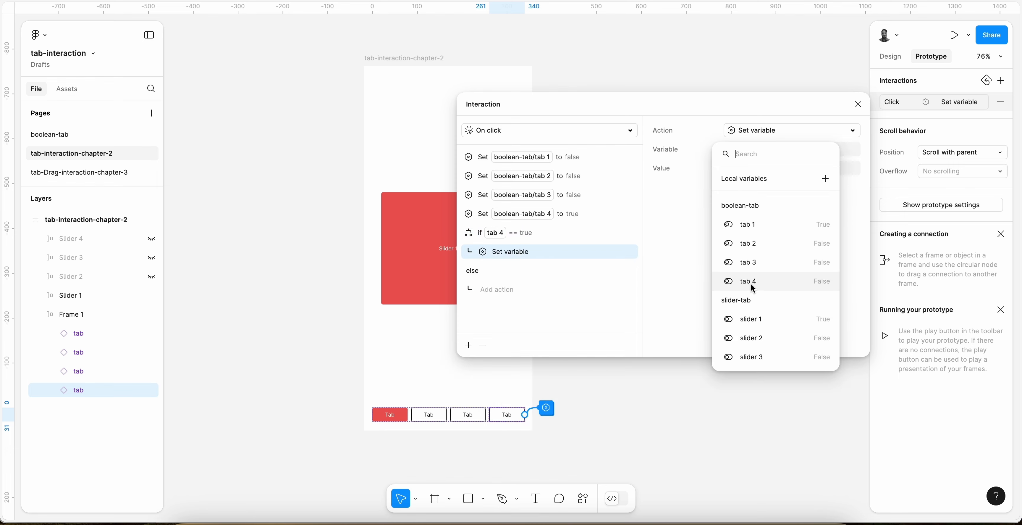
pyautogui.scroll(-1, 753, 357)
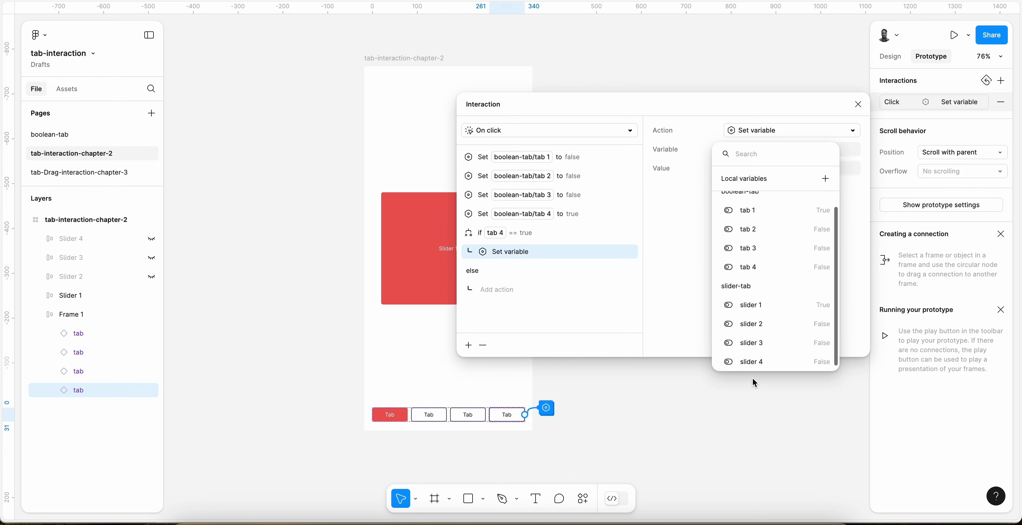
pyautogui.click(764, 364)
pyautogui.click(732, 225)
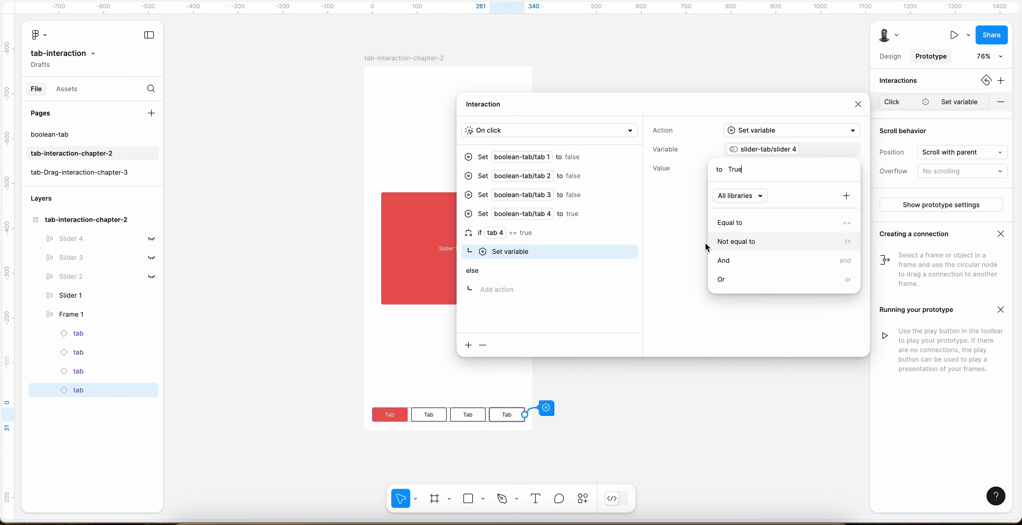
pyautogui.click(705, 243)
# Add an action setting slider-tab/slider 4 to false in the else branch of the fourth tab's interaction
pyautogui.click(492, 289)
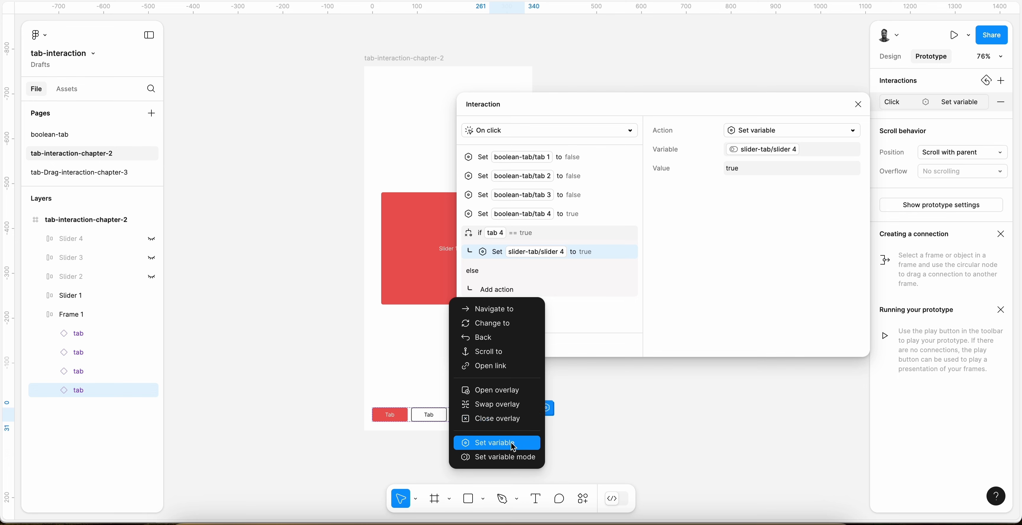
pyautogui.click(511, 443)
pyautogui.click(757, 153)
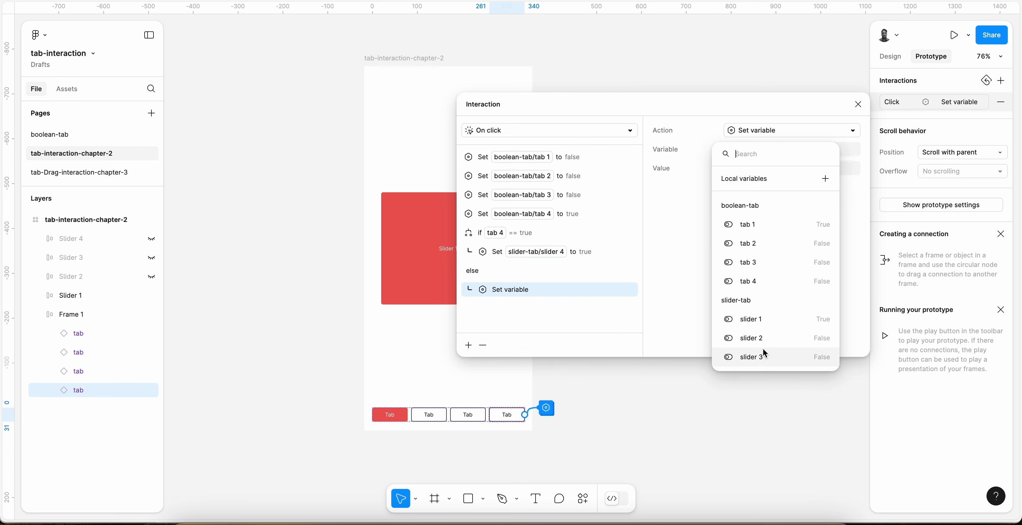
pyautogui.scroll(-1, 765, 353)
pyautogui.click(765, 356)
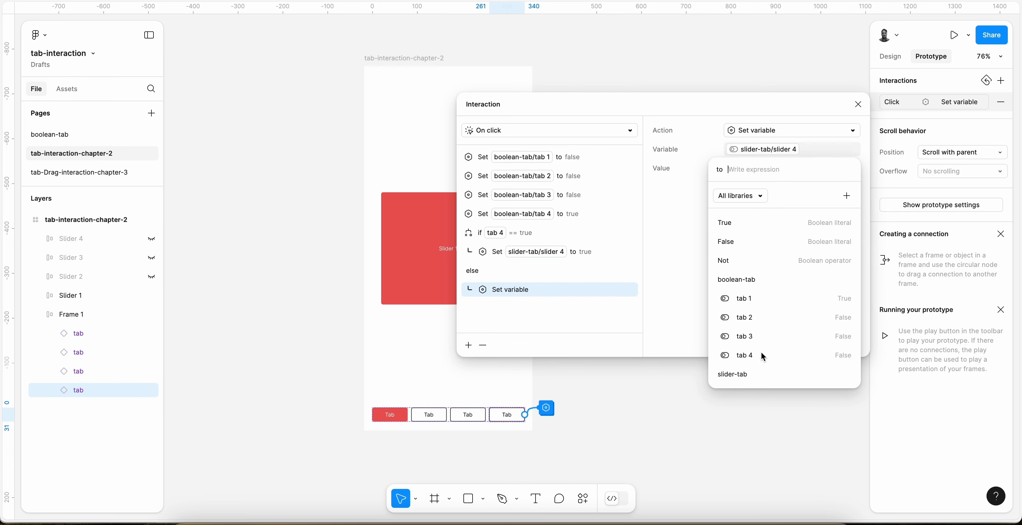
pyautogui.click(746, 243)
pyautogui.click(657, 265)
# Add an action setting slider-tab/slider 1 to false below the slider 4 action in the fourth tab's if branch
pyautogui.click(499, 252)
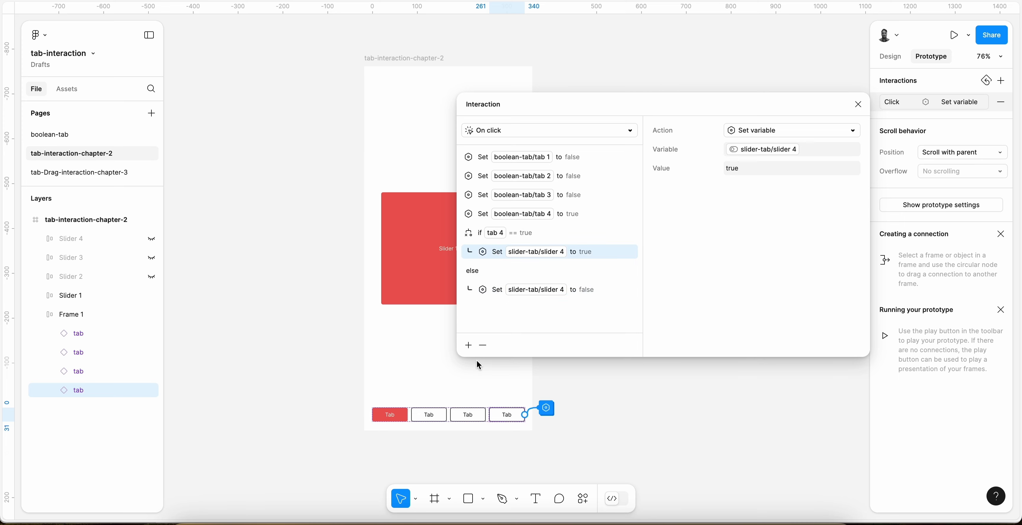
pyautogui.click(468, 345)
pyautogui.click(487, 457)
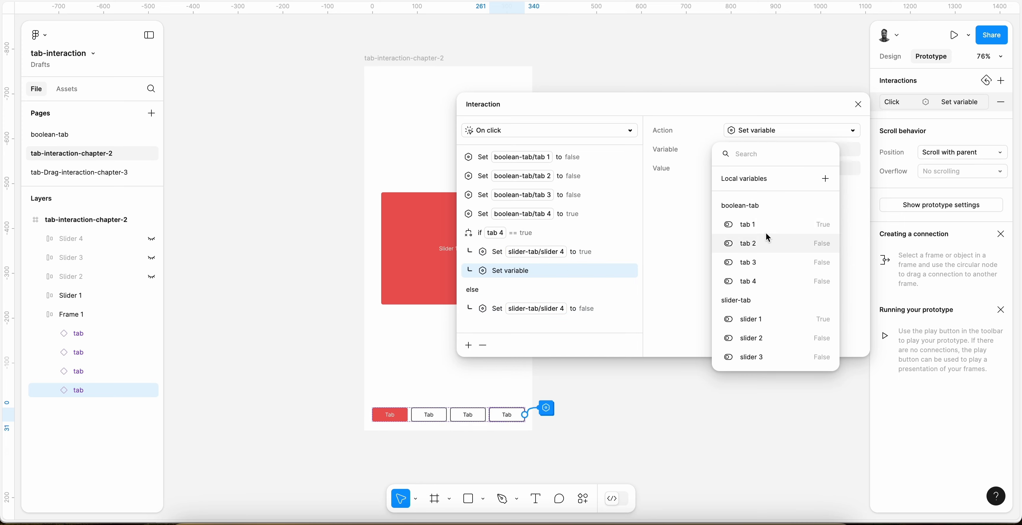
pyautogui.click(752, 319)
pyautogui.click(734, 241)
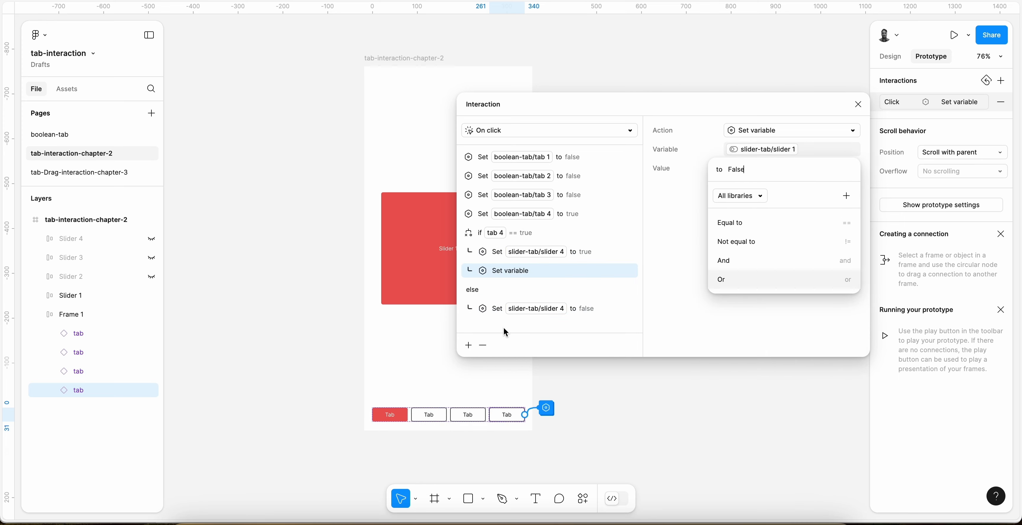
pyautogui.click(508, 348)
# Add an action setting slider-tab/slider 2 to false in the if branch of the fourth tab's interaction
pyautogui.click(468, 345)
pyautogui.click(488, 455)
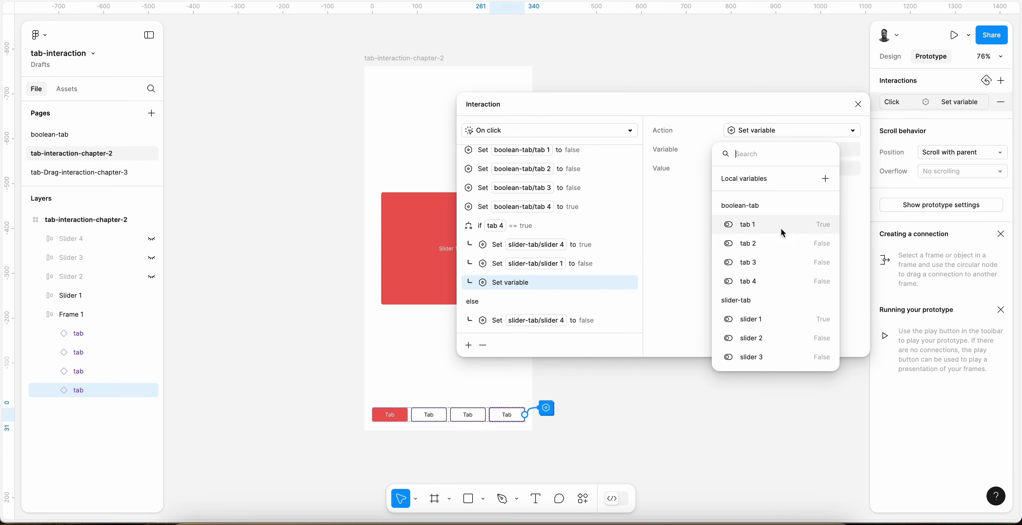
pyautogui.click(754, 338)
pyautogui.click(734, 240)
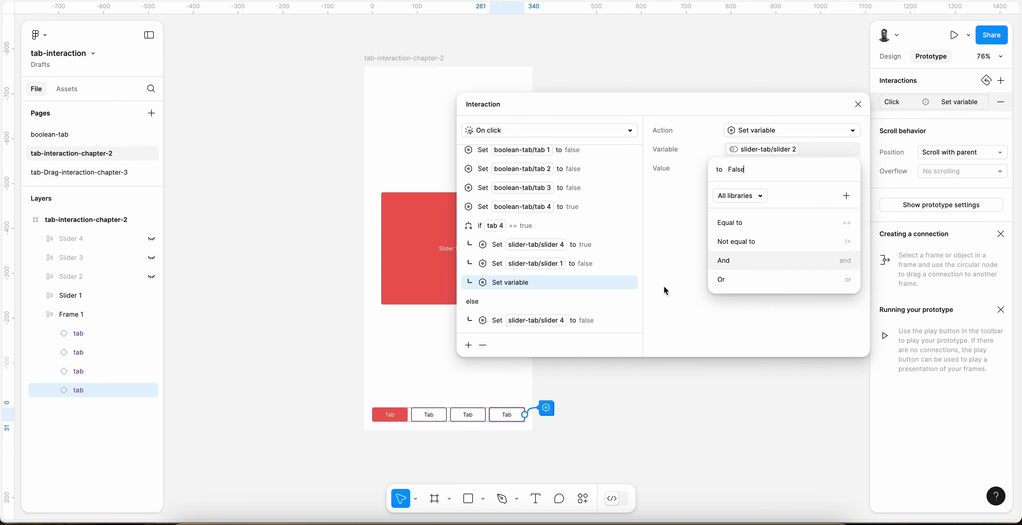
pyautogui.click(593, 351)
# Add an action setting slider-tab/slider 3 to false in the if branch of the fourth tab's interaction
pyautogui.click(468, 345)
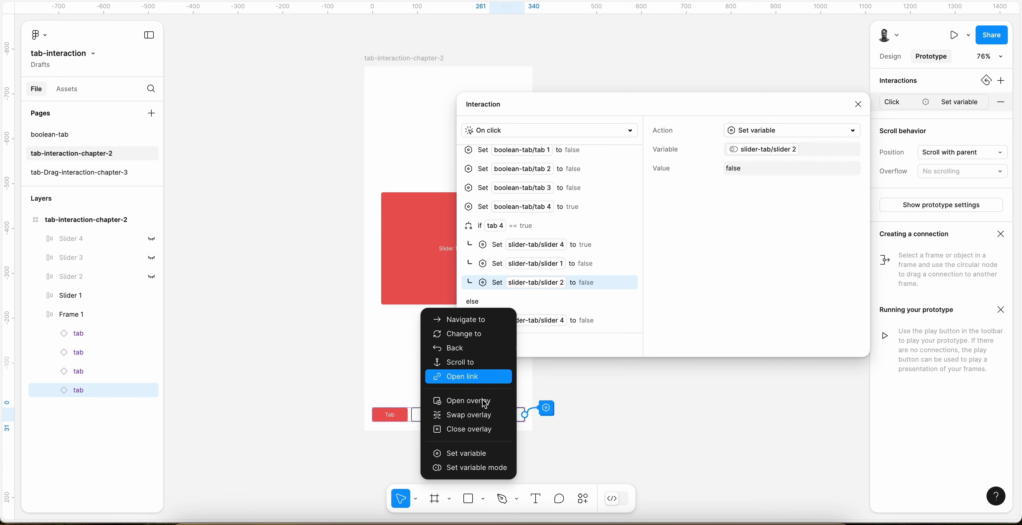
pyautogui.click(484, 456)
pyautogui.click(700, 358)
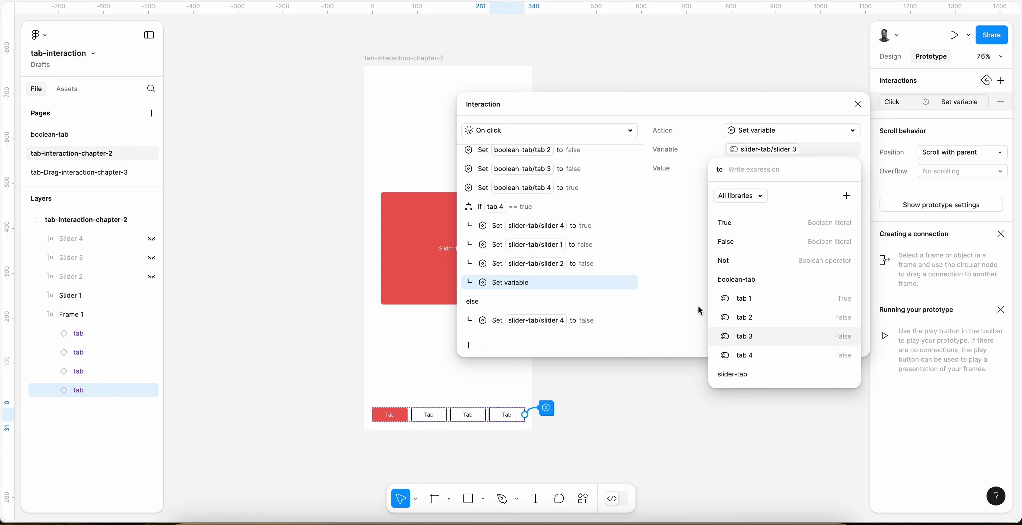
pyautogui.click(726, 240)
pyautogui.click(689, 237)
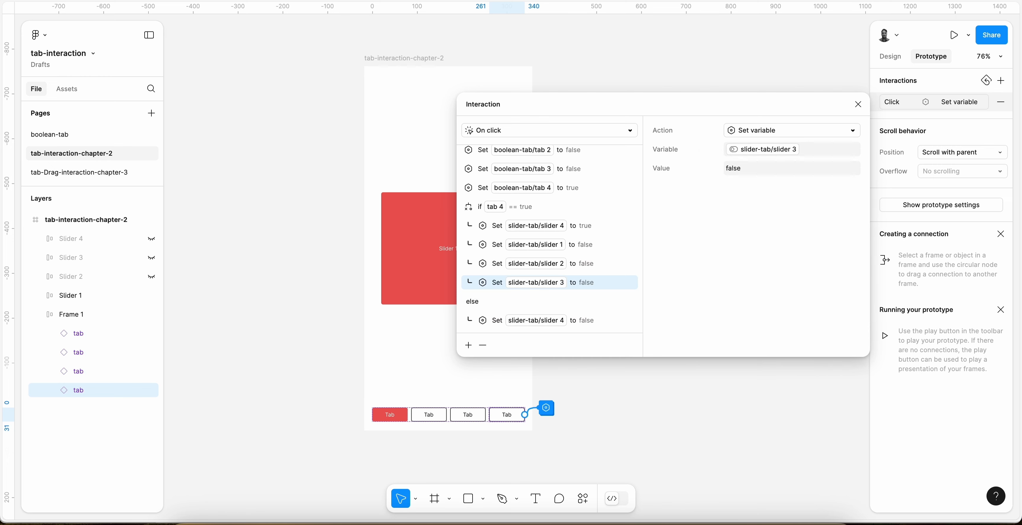
# Test switching among all four tabs in the running prototype preview, ending on the first tab, and return to the design file
pyautogui.hotkey('ctrl', 'Tab')
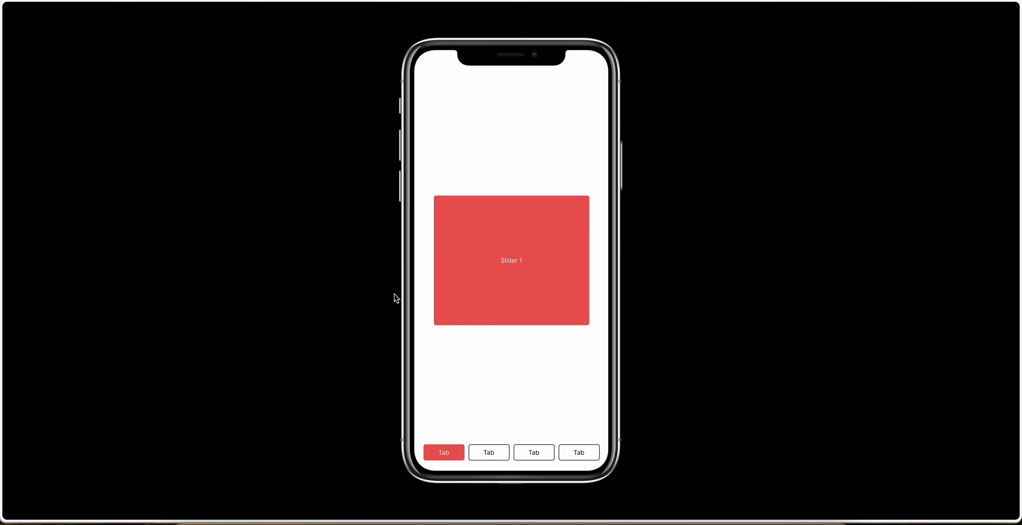
pyautogui.click(494, 452)
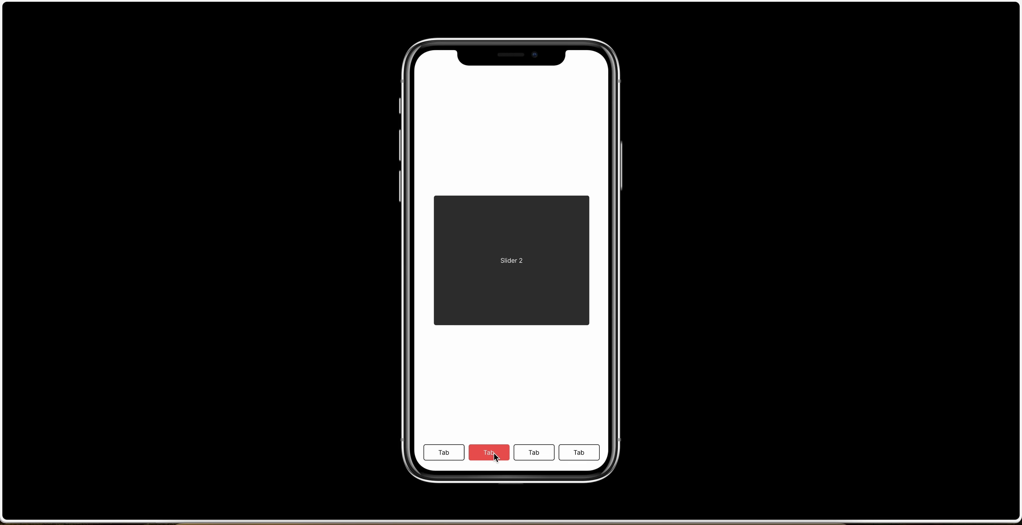
pyautogui.click(531, 452)
pyautogui.click(582, 455)
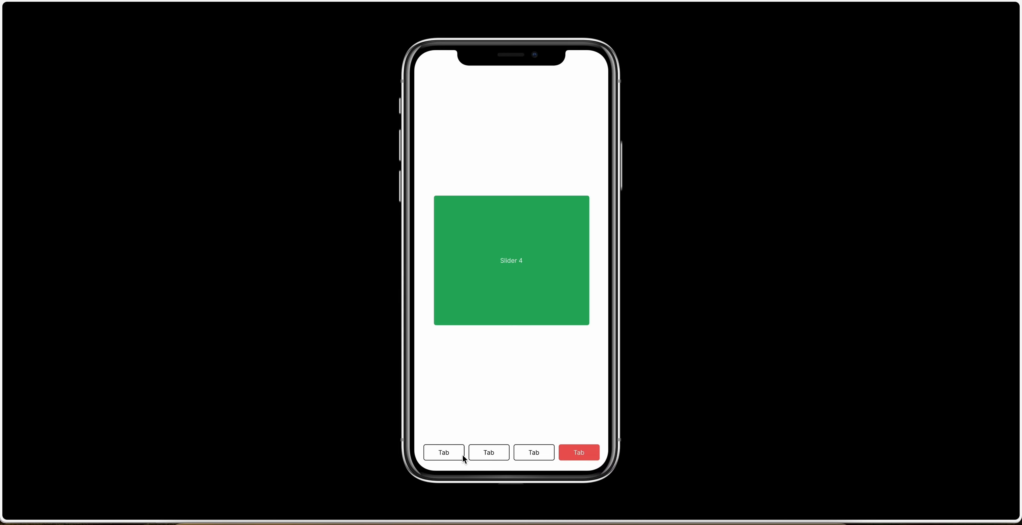
pyautogui.click(448, 453)
pyautogui.click(541, 455)
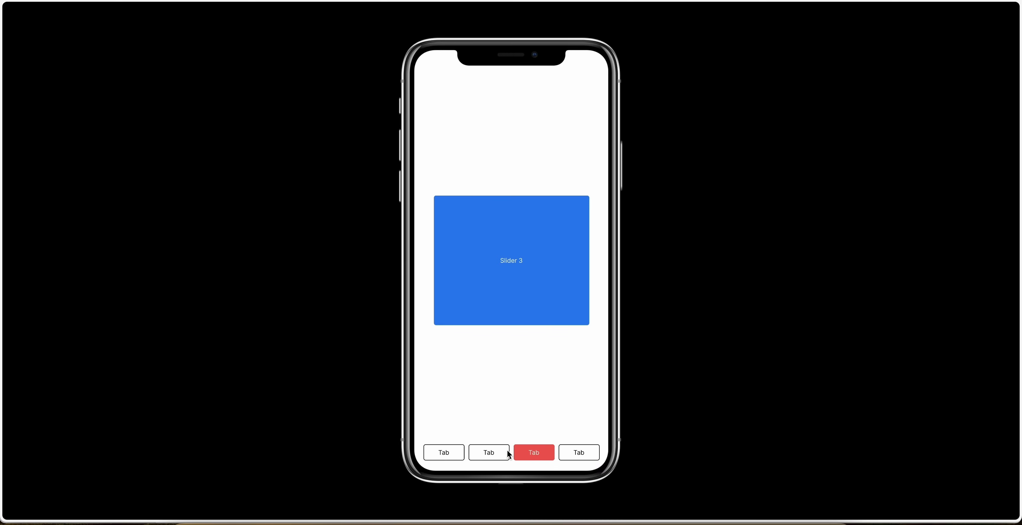
pyautogui.click(502, 452)
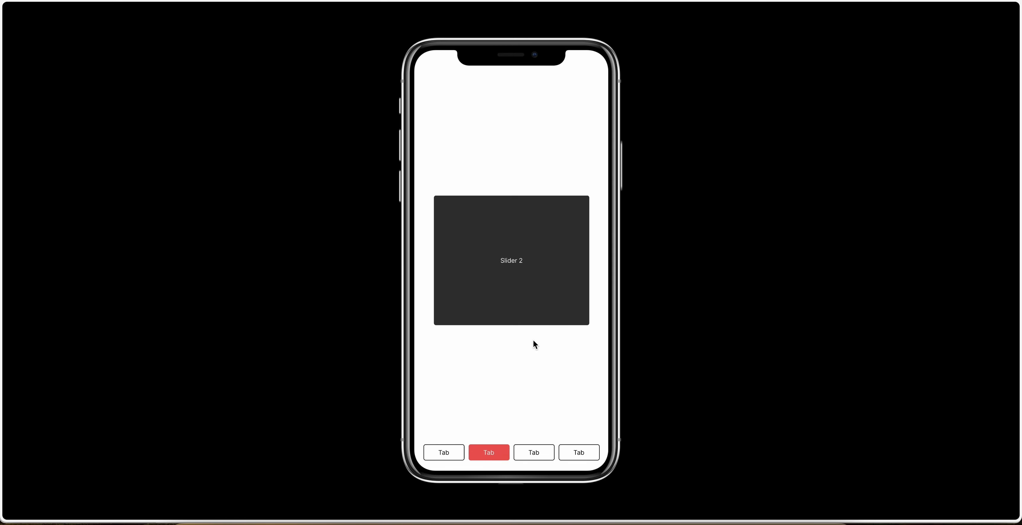
pyautogui.click(443, 455)
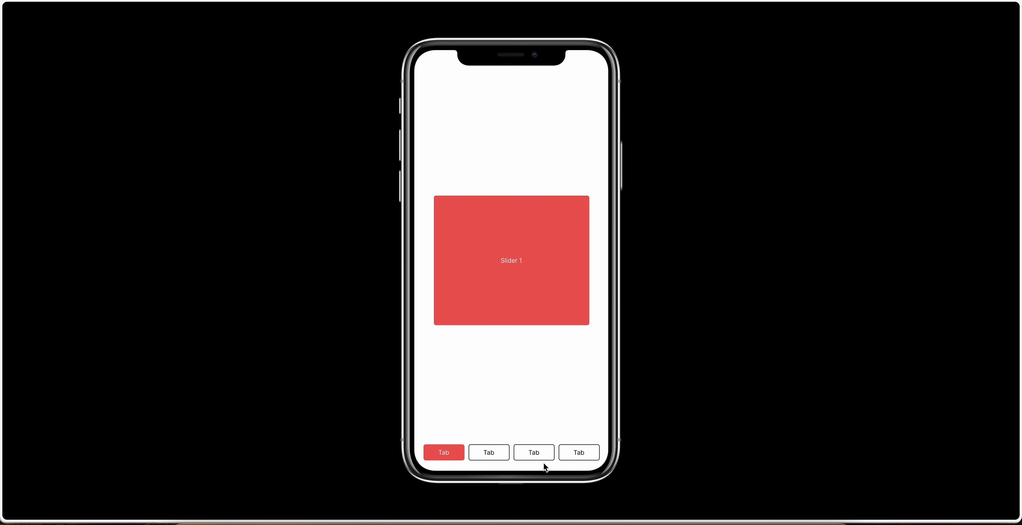
pyautogui.click(536, 452)
pyautogui.click(579, 456)
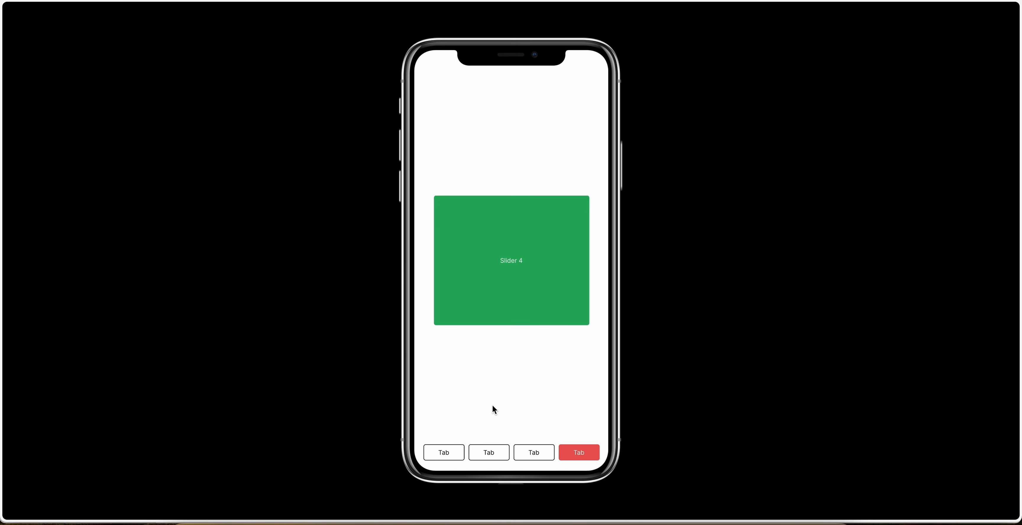
pyautogui.click(455, 455)
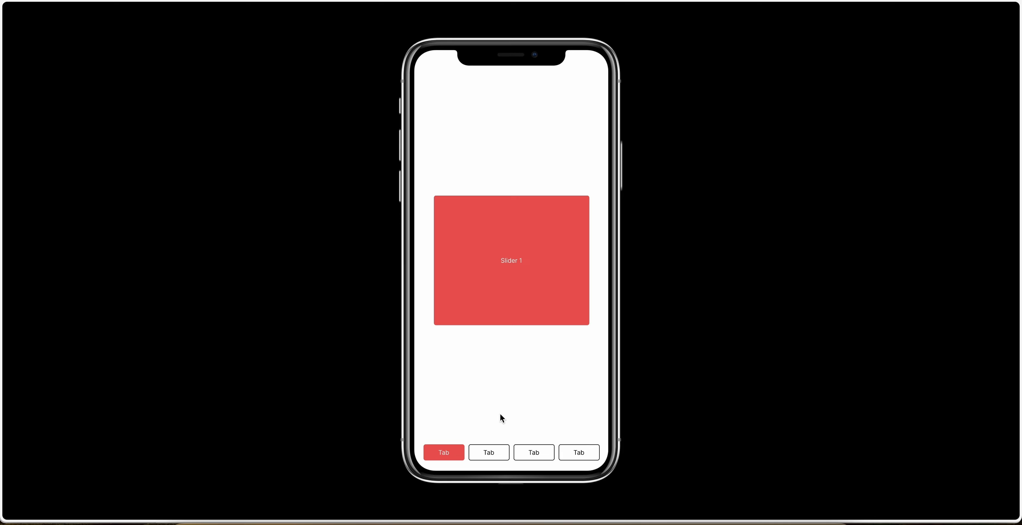
pyautogui.click(220, 0)
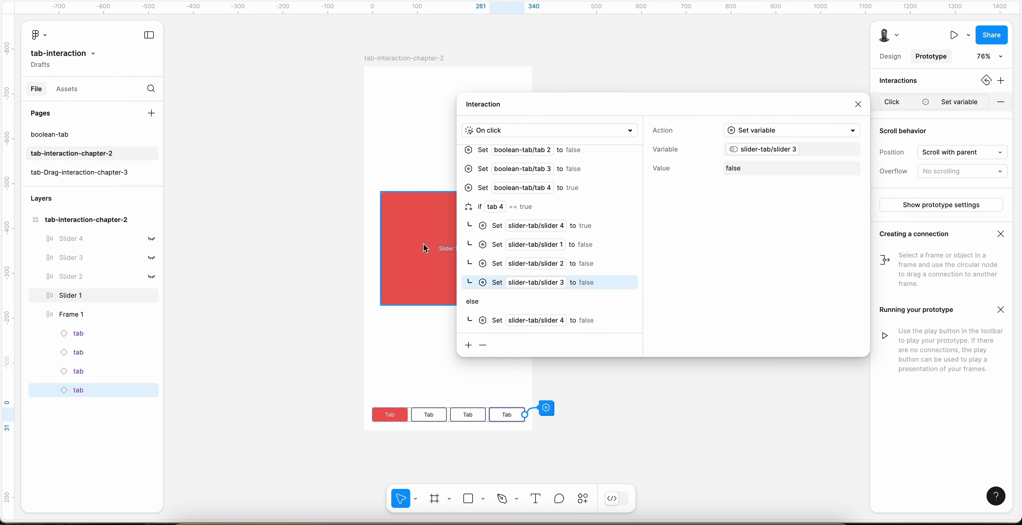